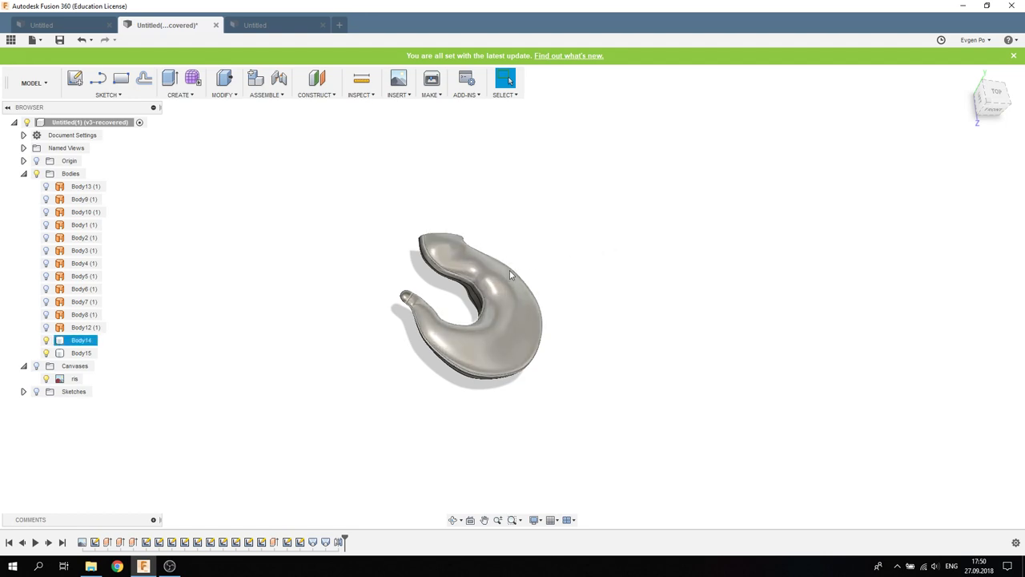
Step: Orbit the finished crane hook model, then switch to the empty Untitled design
{"action": "mouse_move", "coordinate": [551, 233]}
{"action": "middle_mouse_down", "text": "shift"}
{"action": "mouse_move", "coordinate": [534, 291]}
{"action": "mouse_move", "coordinate": [569, 267]}
{"action": "mouse_move", "coordinate": [521, 258]}
{"action": "mouse_move", "coordinate": [522, 236]}
{"action": "mouse_move", "coordinate": [544, 263]}
{"action": "mouse_move", "coordinate": [572, 265]}
{"action": "middle_mouse_up", "text": "shift"}
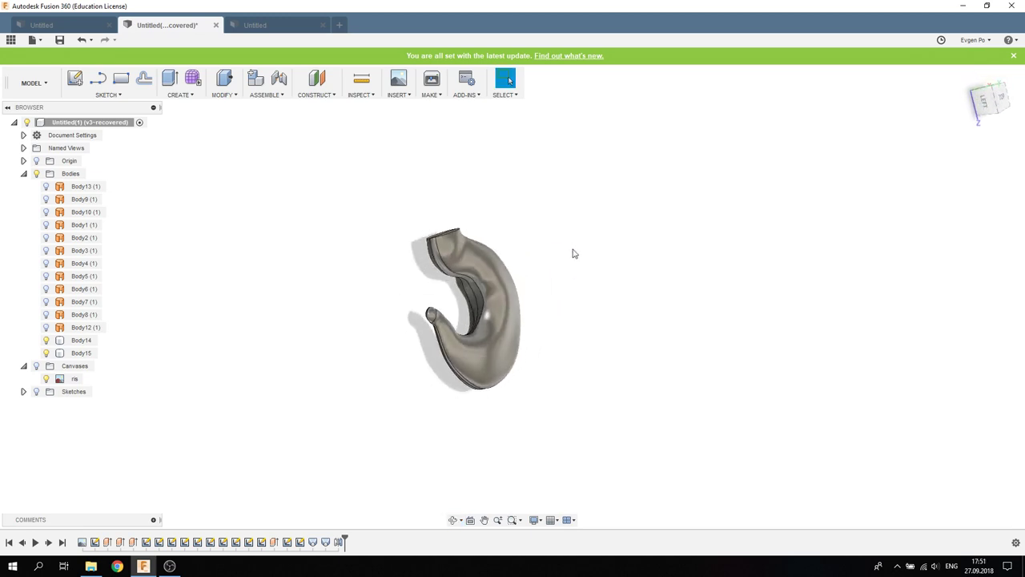
{"action": "left_click", "coordinate": [286, 27]}
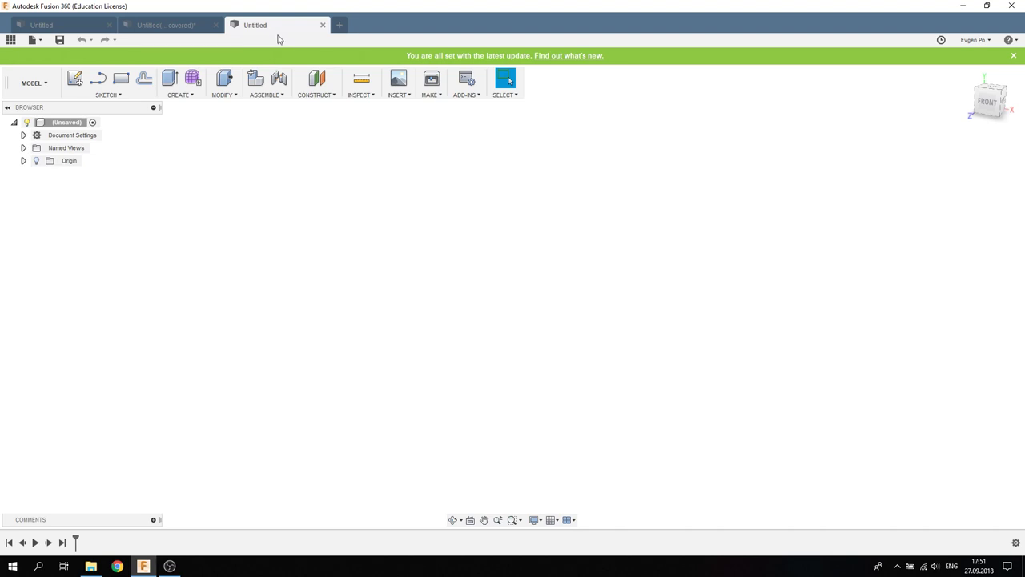
Step: Attach the crane hook drawing as a canvas on the XY plane, scaled and shifted near the origin
{"action": "left_click", "coordinate": [399, 97]}
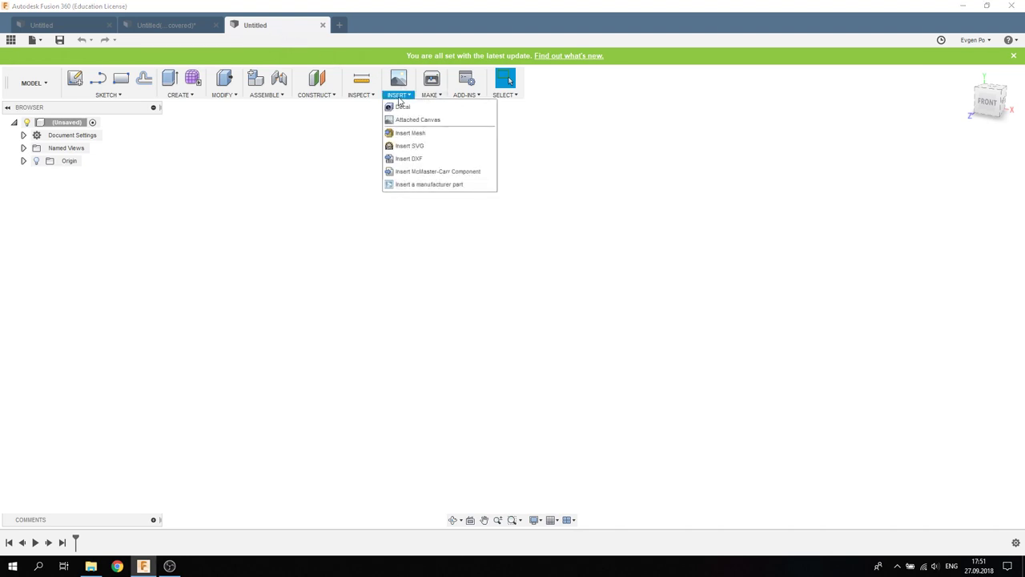
{"action": "left_click", "coordinate": [411, 120]}
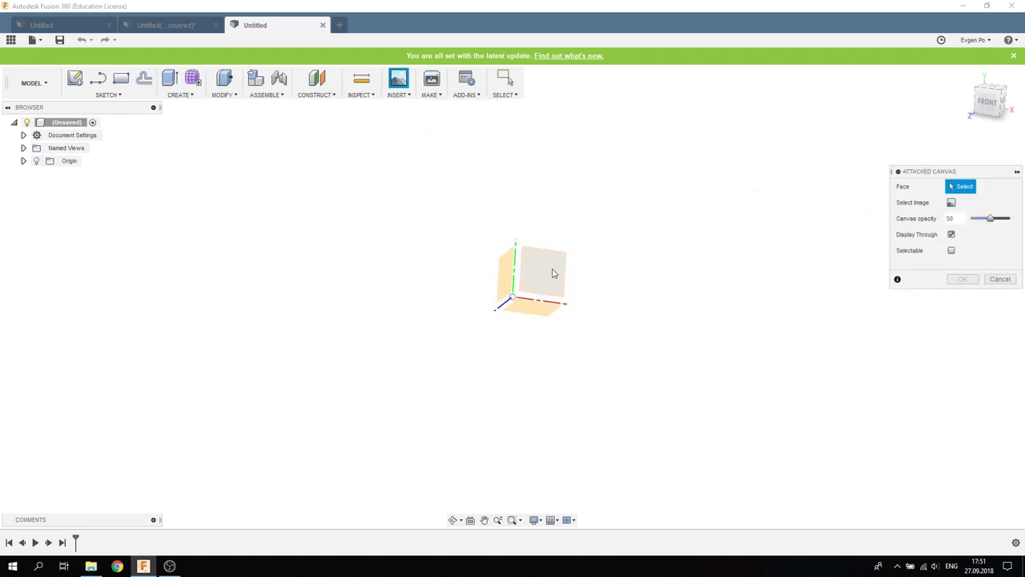
{"action": "left_click", "coordinate": [553, 273]}
{"action": "left_click", "coordinate": [951, 204]}
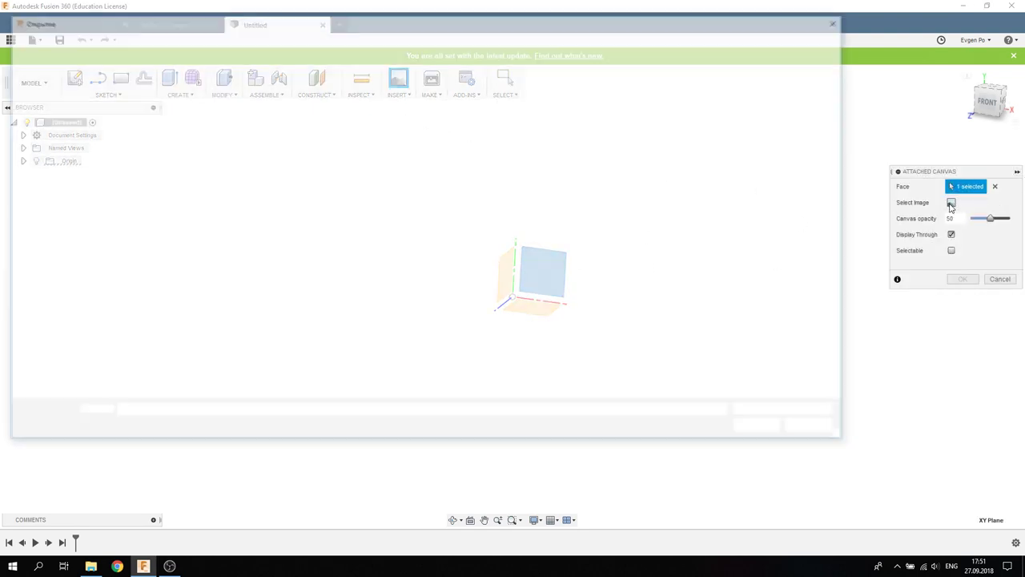
{"action": "double_click", "coordinate": [254, 196]}
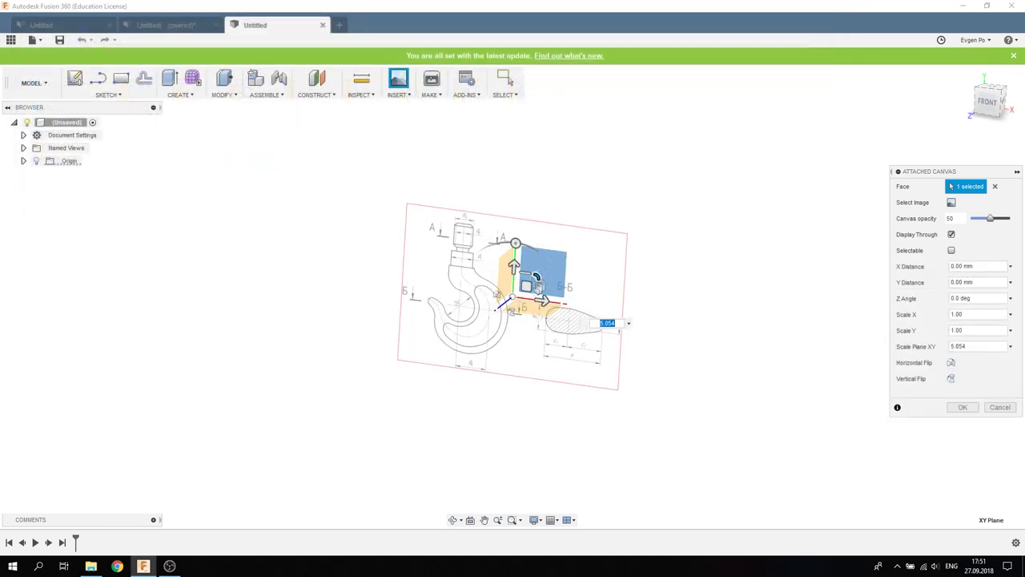
{"action": "mouse_move", "coordinate": [554, 277]}
{"action": "left_mouse_down"}
{"action": "mouse_move", "coordinate": [652, 218]}
{"action": "mouse_move", "coordinate": [641, 224]}
{"action": "left_mouse_up"}
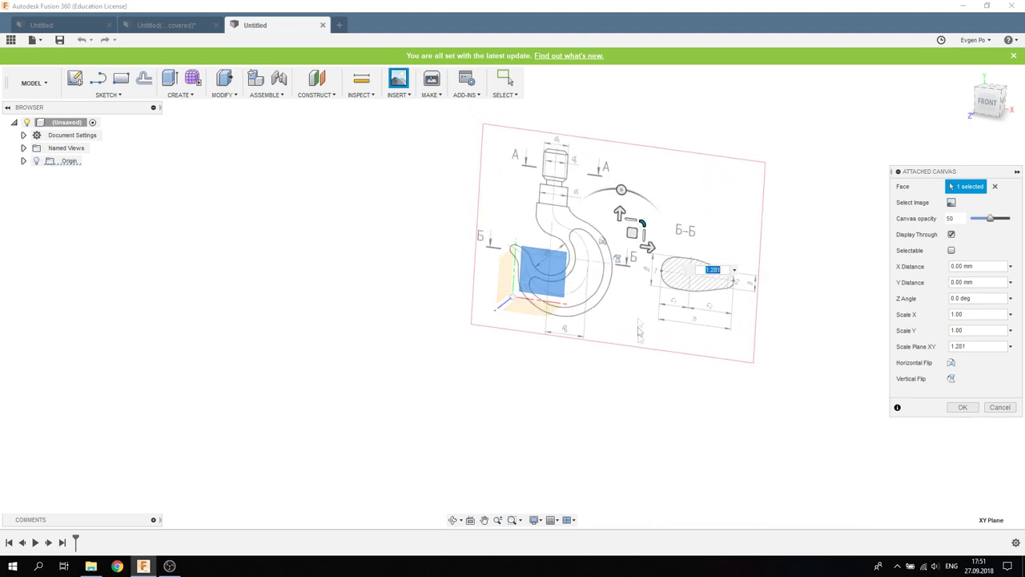
{"action": "left_click", "coordinate": [988, 102]}
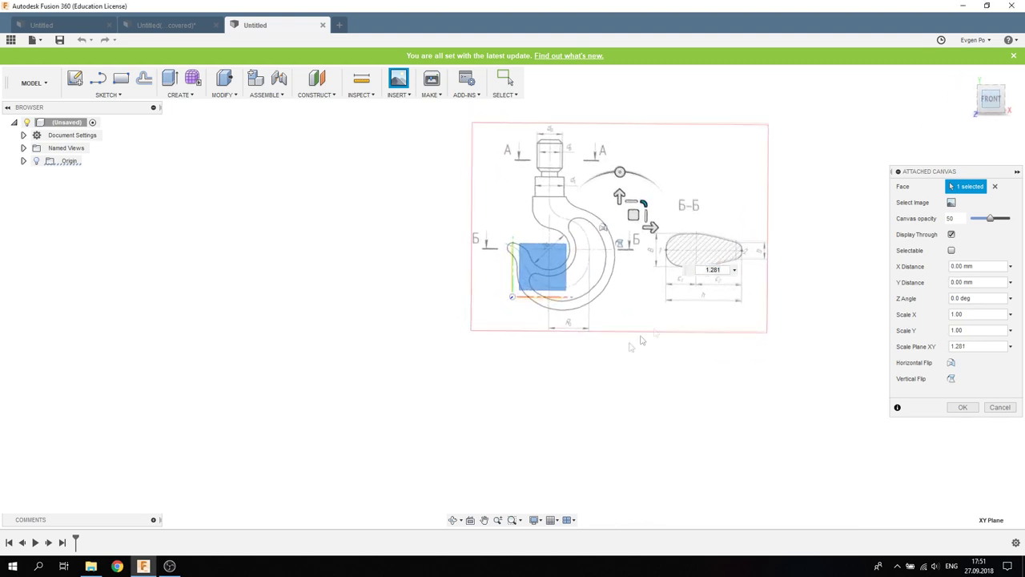
{"action": "left_click_drag", "start_coordinate": [633, 214], "coordinate": [646, 183]}
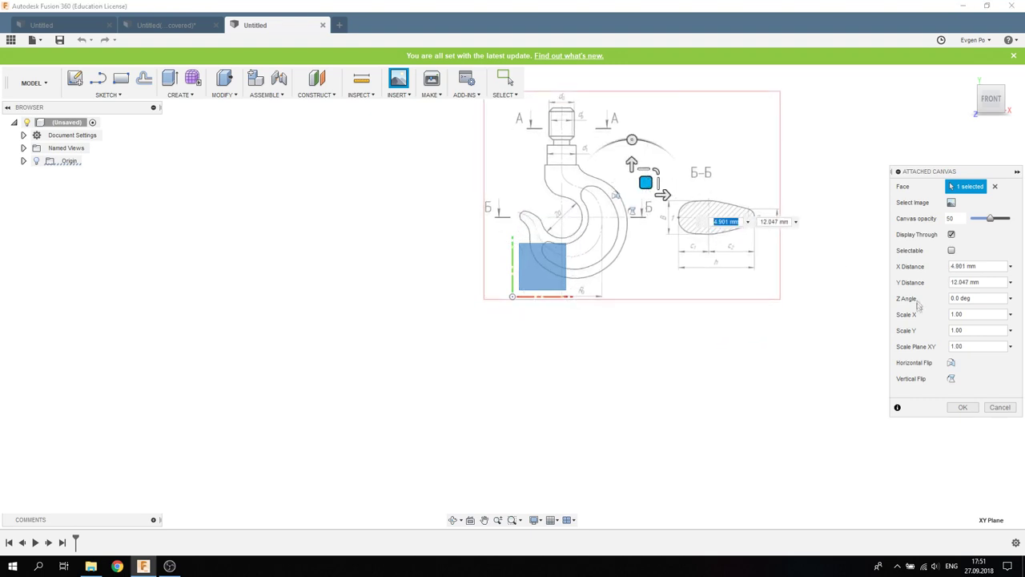
{"action": "left_click", "coordinate": [960, 407]}
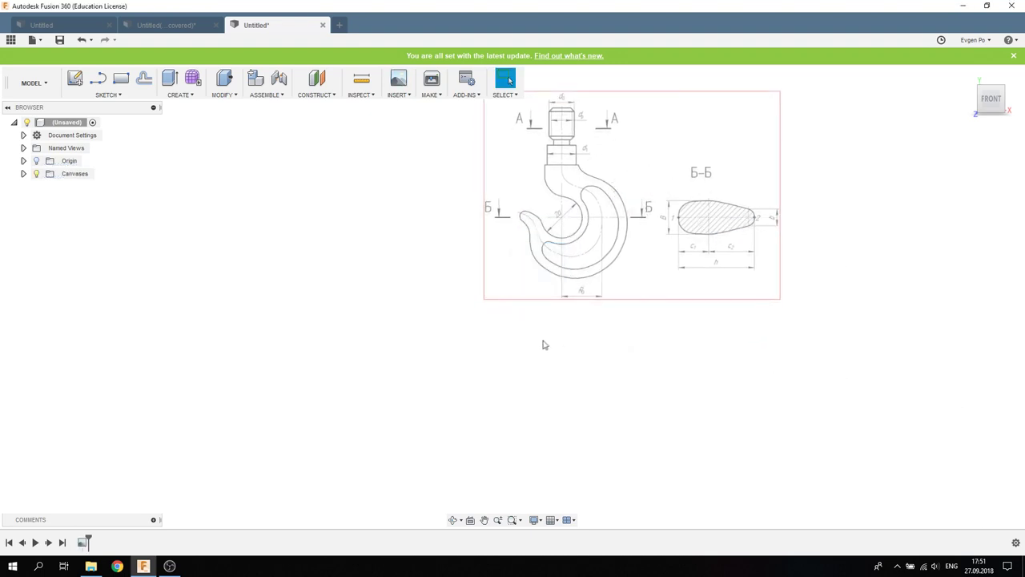
{"action": "scroll", "coordinate": [572, 229], "scroll_direction": "up", "scroll_amount": 2}
{"action": "scroll", "coordinate": [569, 233], "scroll_direction": "up", "scroll_amount": 1}
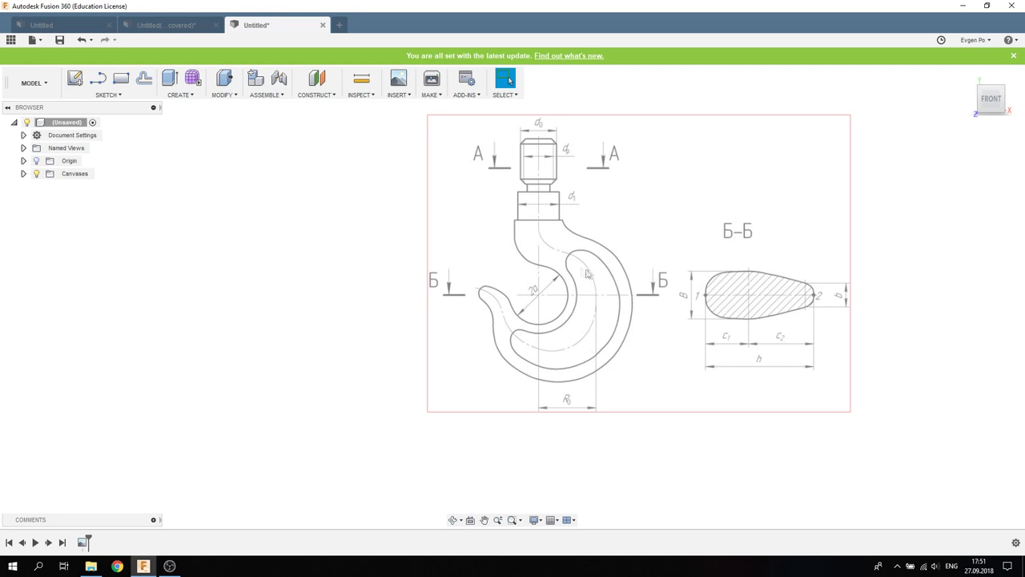
{"action": "left_click", "coordinate": [156, 25]}
{"action": "mouse_move", "coordinate": [534, 305]}
{"action": "middle_mouse_down", "text": "shift"}
{"action": "mouse_move", "coordinate": [464, 356]}
{"action": "mouse_move", "coordinate": [556, 371]}
{"action": "mouse_move", "coordinate": [553, 343]}
{"action": "middle_mouse_up", "text": "shift"}
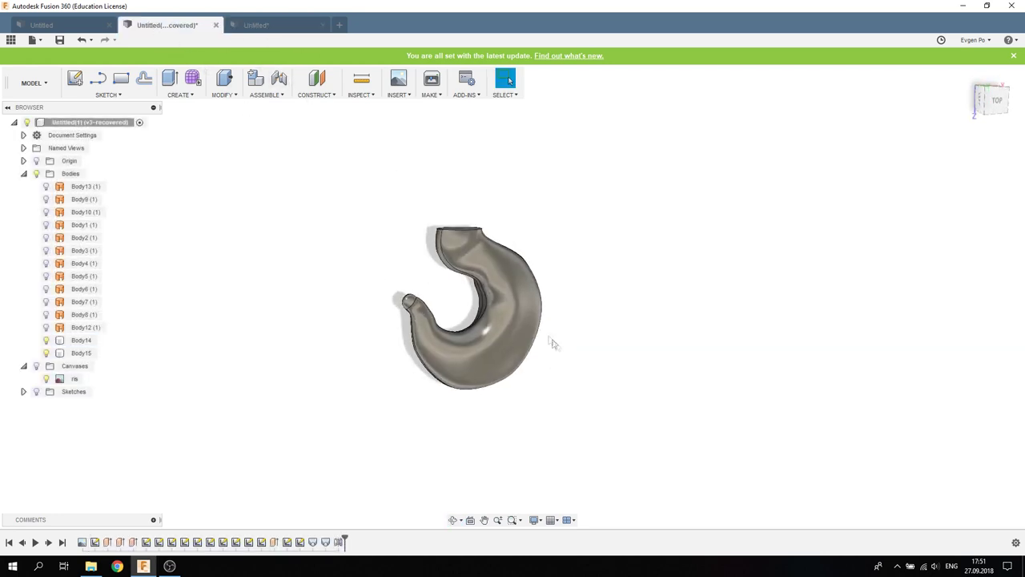
{"action": "left_click", "coordinate": [293, 29]}
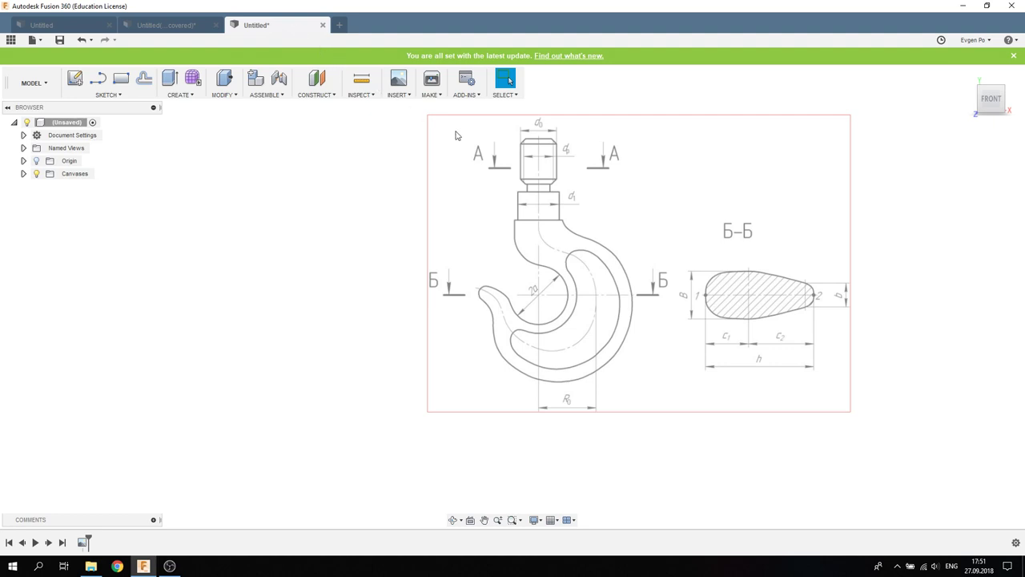
{"action": "left_click", "coordinate": [112, 95]}
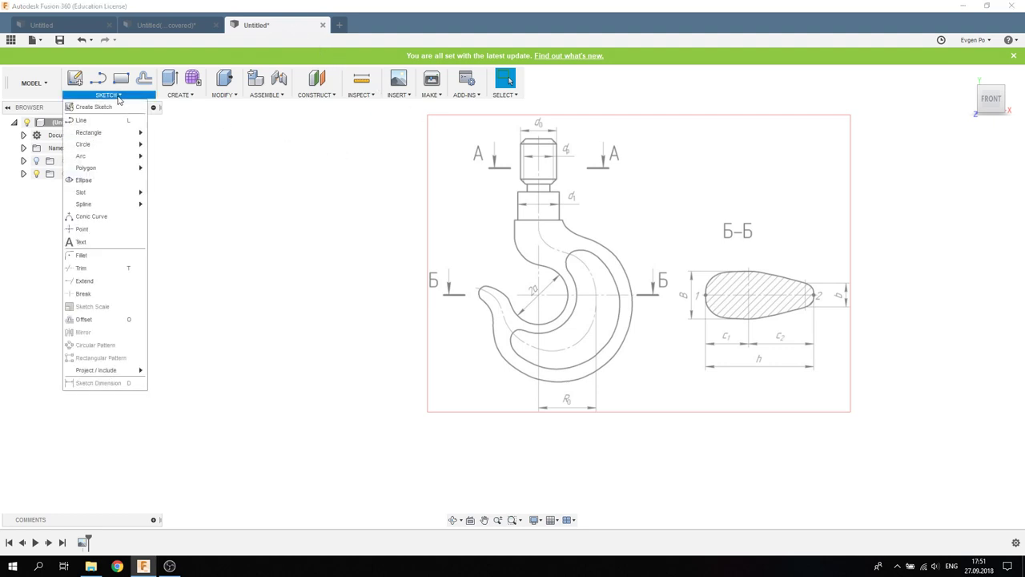
{"action": "mouse_move", "coordinate": [84, 204]}
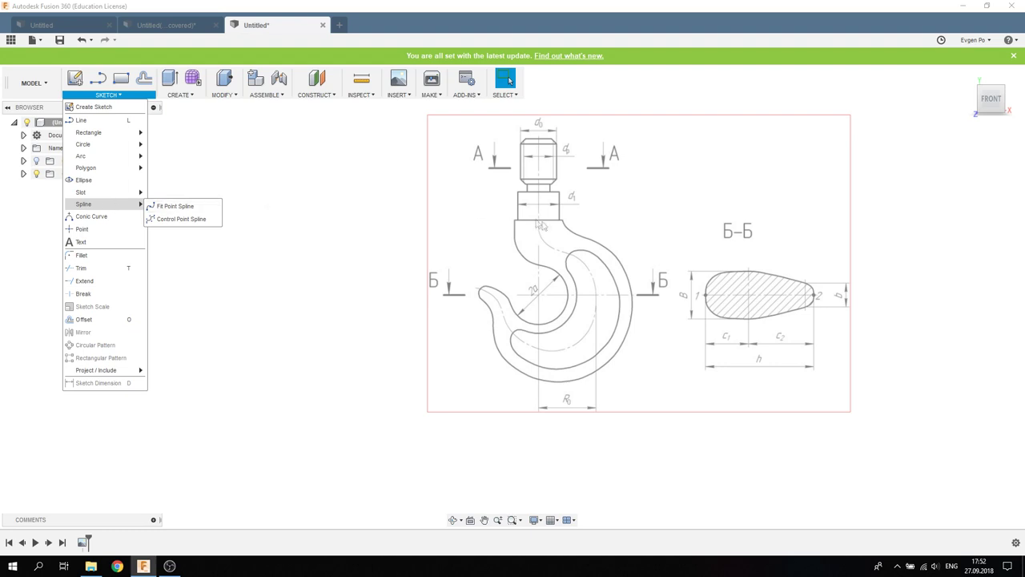
Step: Start a fit-point spline on the XY plane, tracing from the shank corner down the hook's outer edge
{"action": "left_click", "coordinate": [175, 206]}
{"action": "scroll", "coordinate": [553, 223], "scroll_direction": "up", "scroll_amount": 3}
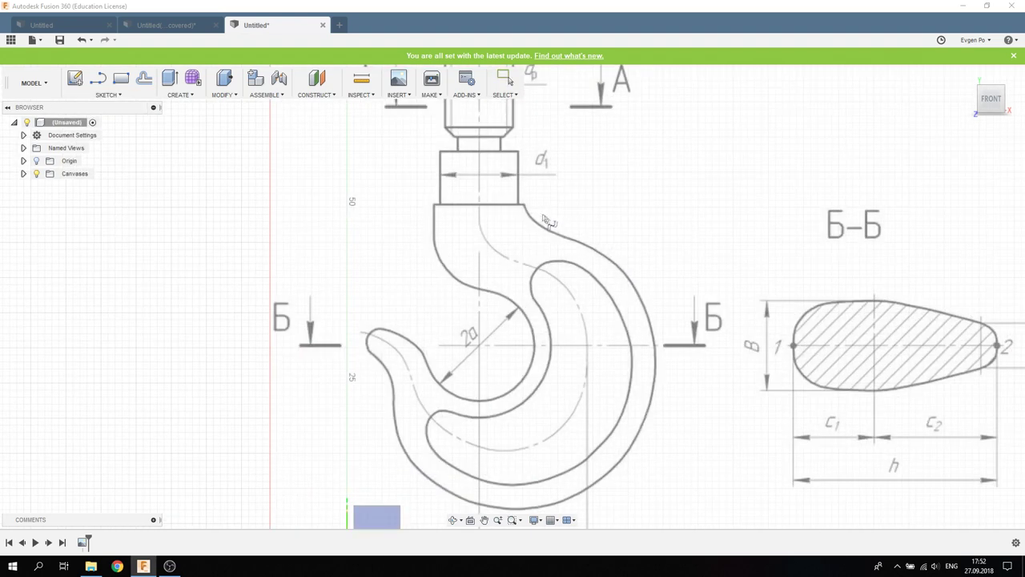
{"action": "left_click", "coordinate": [525, 210]}
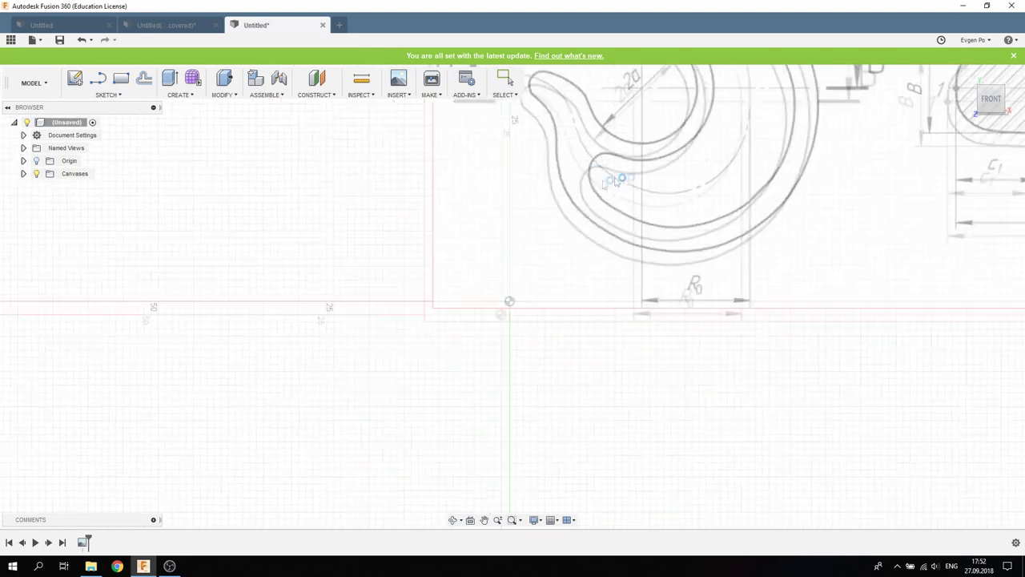
{"action": "scroll", "coordinate": [639, 190], "scroll_direction": "up", "scroll_amount": 4}
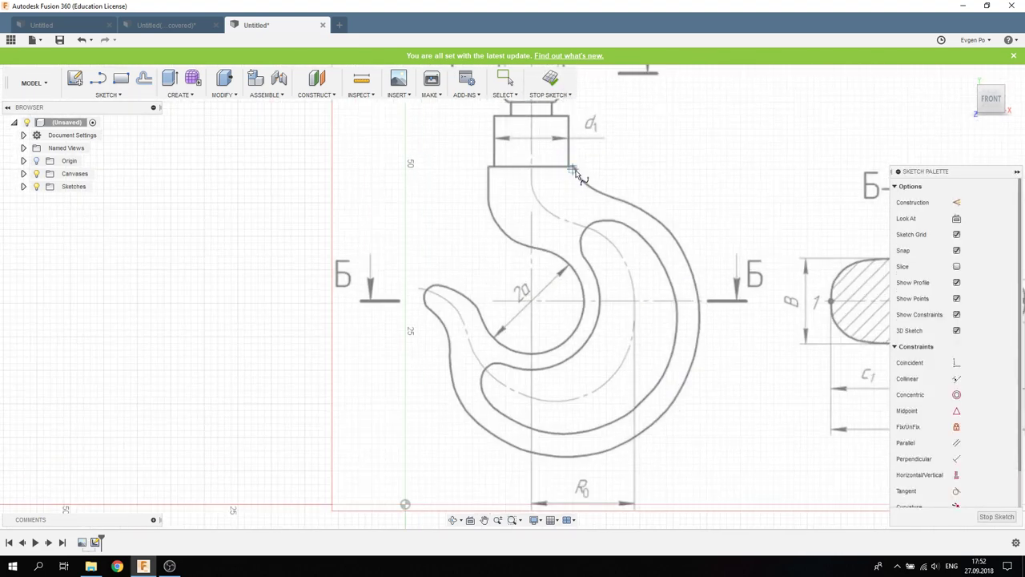
{"action": "scroll", "coordinate": [602, 194], "scroll_direction": "up", "scroll_amount": 2}
{"action": "scroll", "coordinate": [612, 201], "scroll_direction": "up", "scroll_amount": 2}
{"action": "left_click", "coordinate": [597, 192]}
{"action": "left_click", "coordinate": [713, 242]}
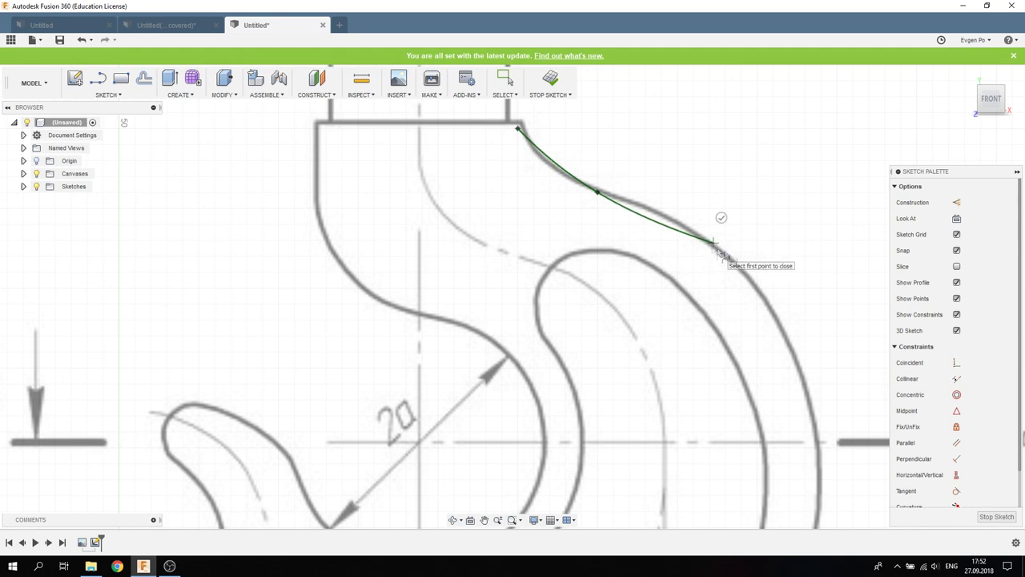
{"action": "left_click", "coordinate": [805, 383]}
{"action": "scroll", "coordinate": [805, 383], "scroll_direction": "down", "scroll_amount": 2}
{"action": "scroll", "coordinate": [793, 385], "scroll_direction": "down", "scroll_amount": 2}
{"action": "scroll", "coordinate": [722, 400], "scroll_direction": "up", "scroll_amount": 2}
{"action": "scroll", "coordinate": [691, 407], "scroll_direction": "up", "scroll_amount": 1}
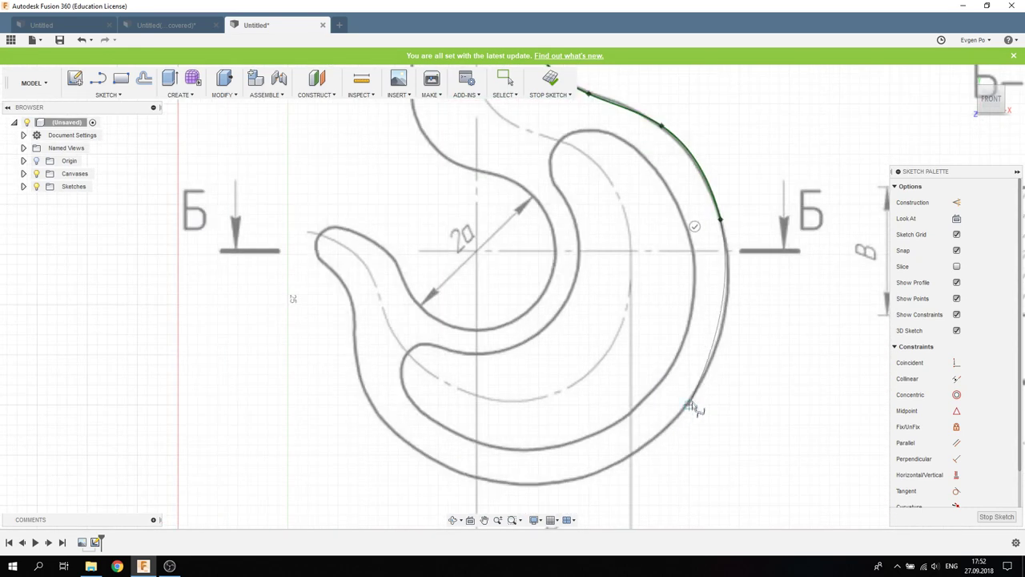
{"action": "left_click", "coordinate": [719, 346]}
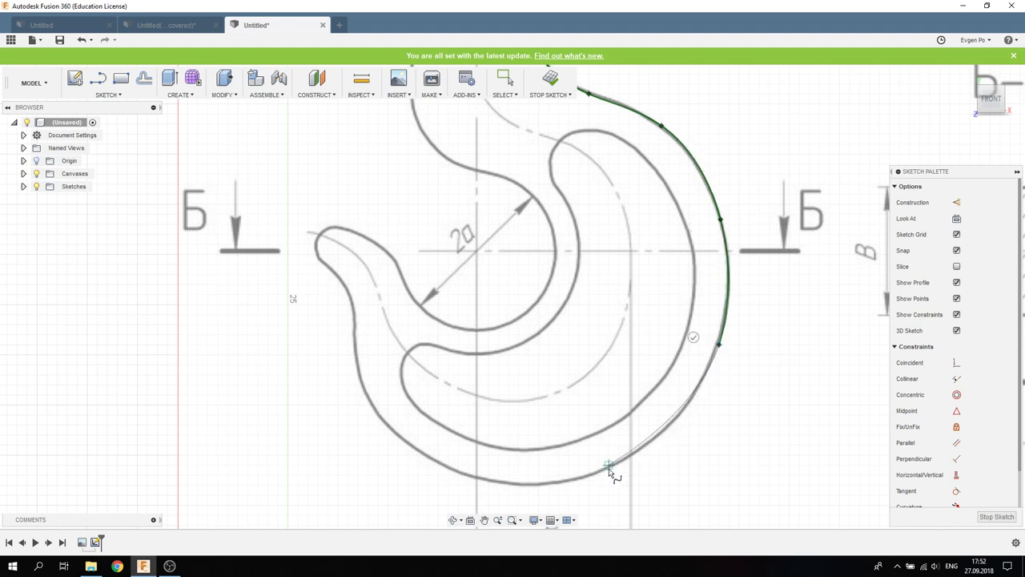
Step: Continue the spline along the hook's bottom, up the left side, around the tip into the inner curve
{"action": "left_click", "coordinate": [609, 467]}
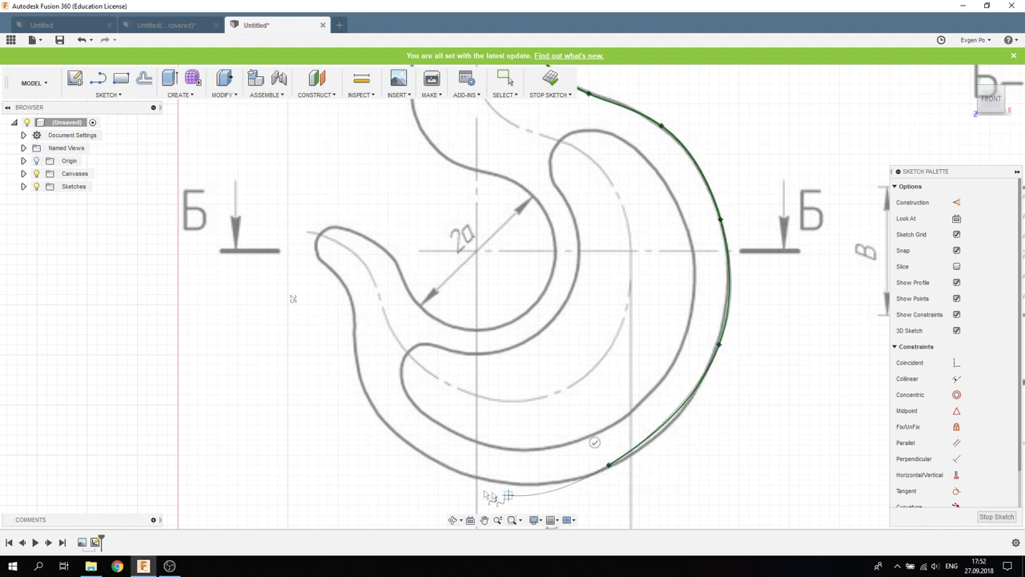
{"action": "left_click", "coordinate": [443, 464]}
{"action": "left_click", "coordinate": [363, 388]}
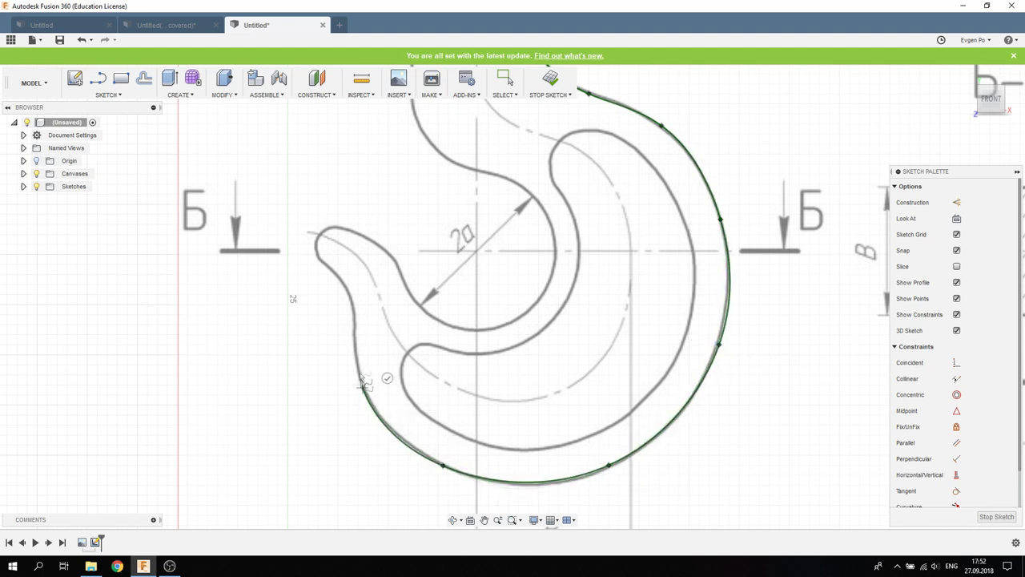
{"action": "left_click", "coordinate": [357, 315]}
{"action": "left_click", "coordinate": [328, 265]}
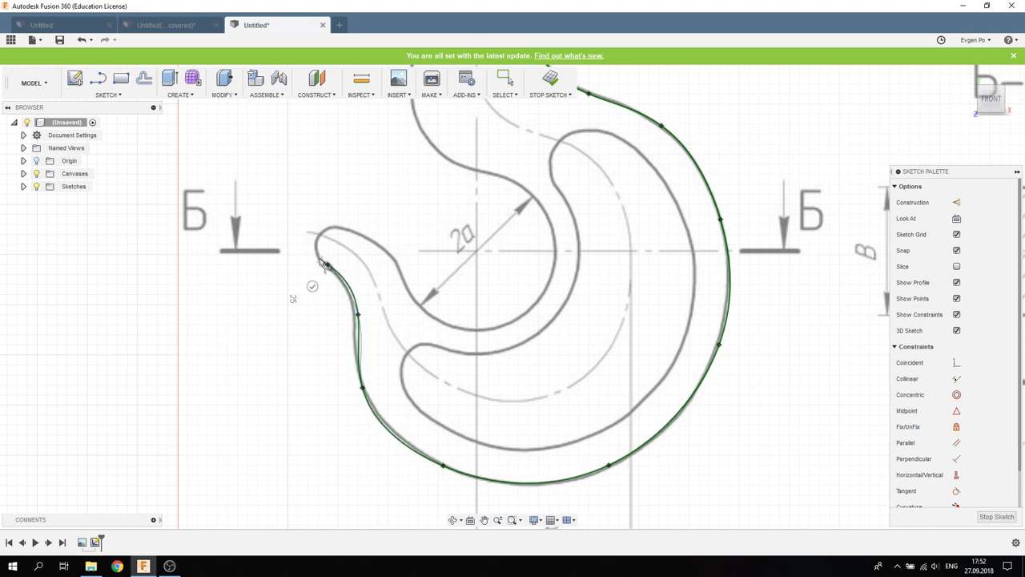
{"action": "left_click", "coordinate": [318, 234]}
{"action": "left_click", "coordinate": [347, 226]}
{"action": "left_click", "coordinate": [404, 280]}
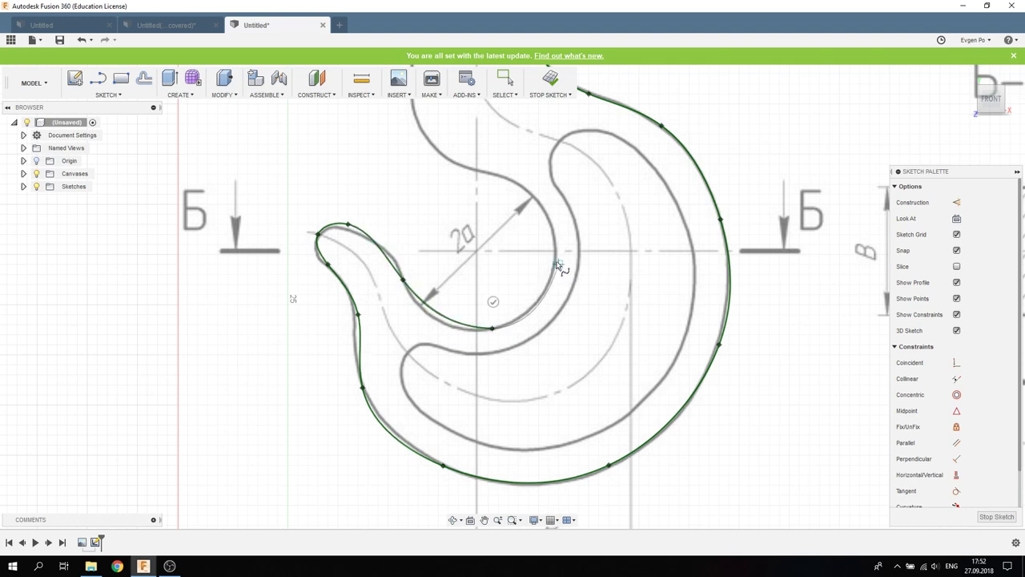
Step: Draw a line across the shank to close the hook profile, snapping its end onto the outline
{"action": "left_click", "coordinate": [97, 78]}
{"action": "scroll", "coordinate": [592, 174], "scroll_direction": "up", "scroll_amount": 3}
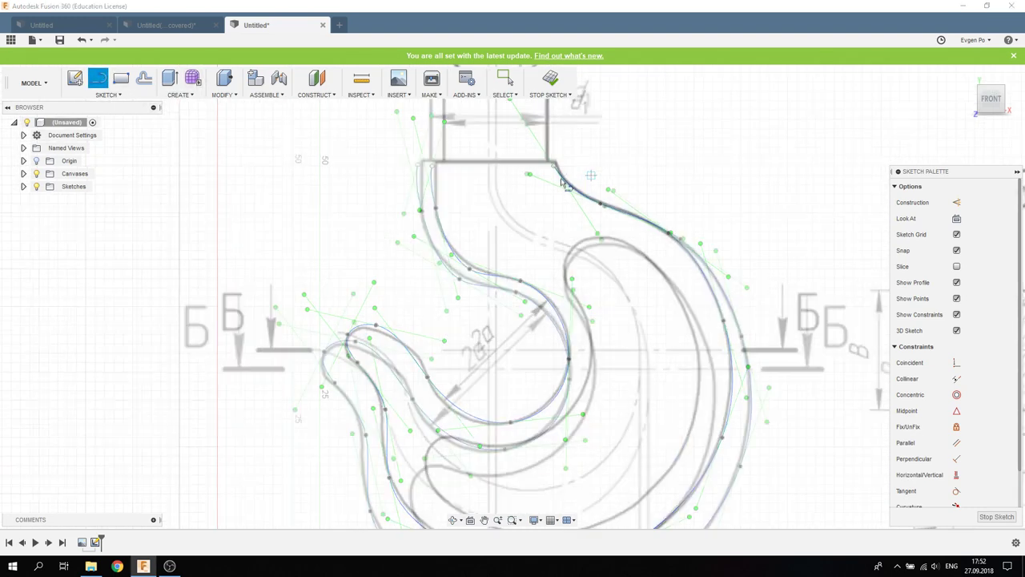
{"action": "scroll", "coordinate": [558, 168], "scroll_direction": "up", "scroll_amount": 3}
{"action": "left_click", "coordinate": [551, 157]}
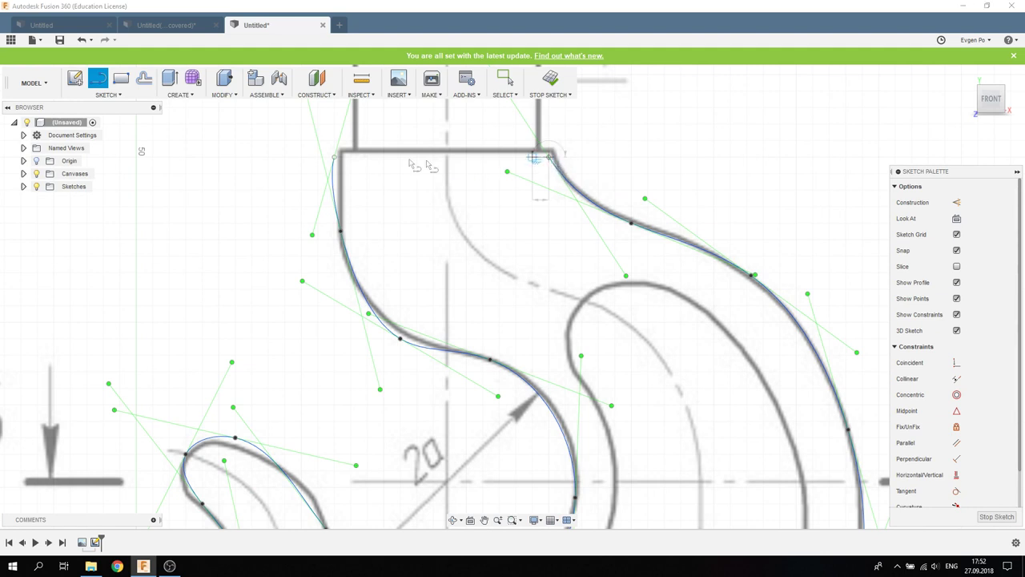
{"action": "left_click", "coordinate": [335, 157]}
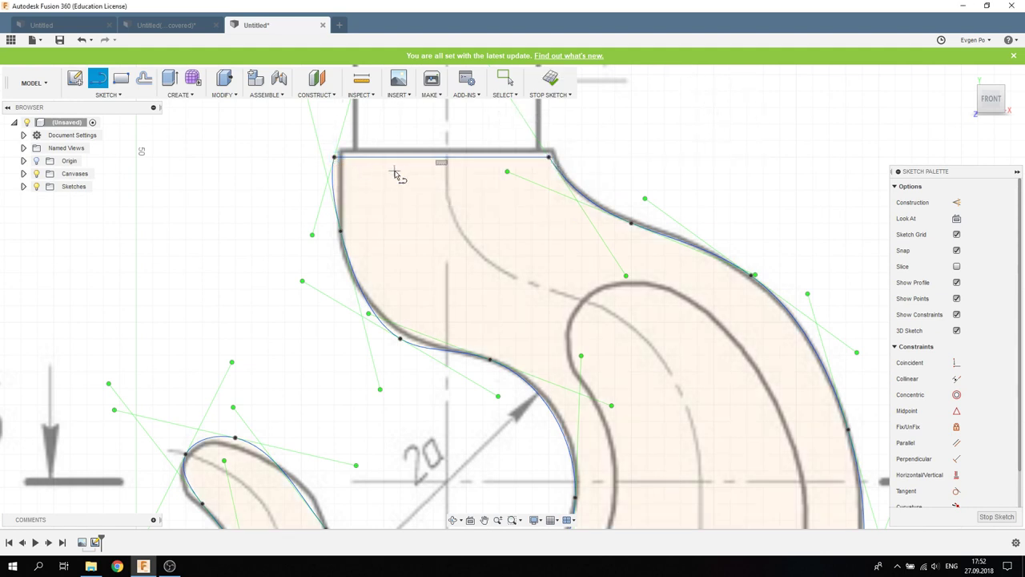
{"action": "key", "text": "Escape"}
{"action": "left_click_drag", "start_coordinate": [335, 157], "coordinate": [345, 150]}
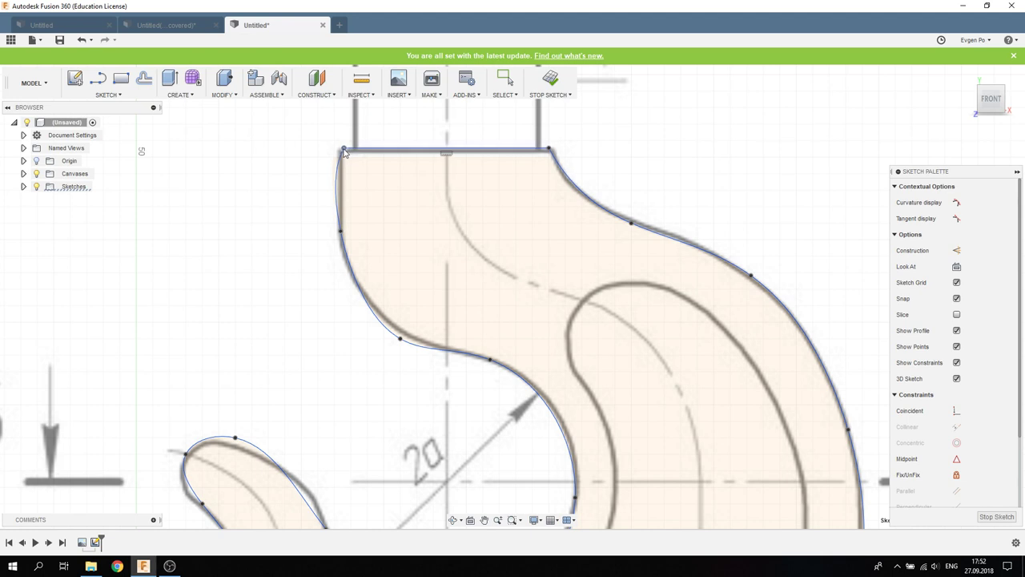
{"action": "key", "text": "Escape"}
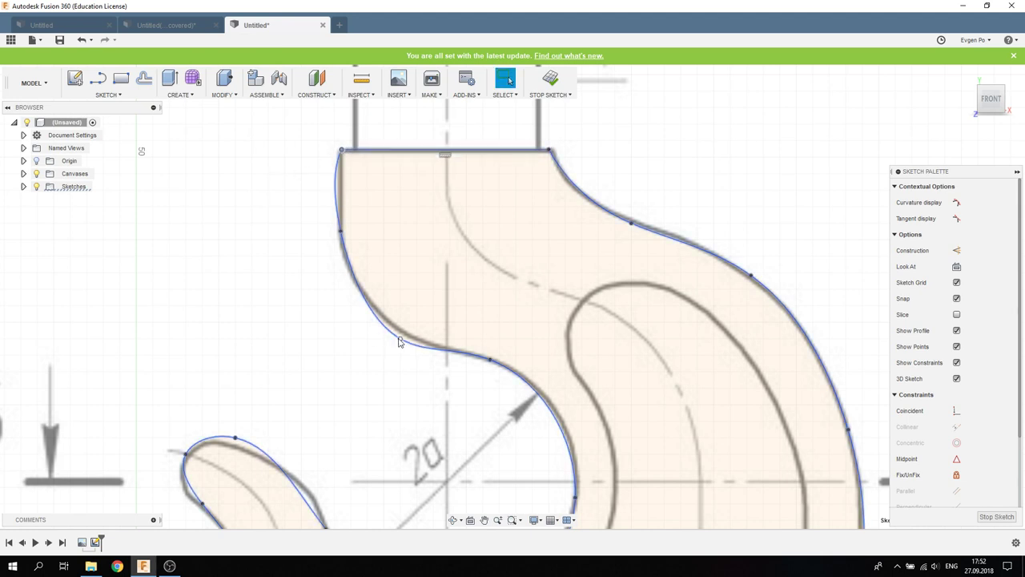
Step: Drag the spline's inner-edge fit points so the curve hugs the traced drawing
{"action": "left_click_drag", "start_coordinate": [399, 341], "coordinate": [390, 333]}
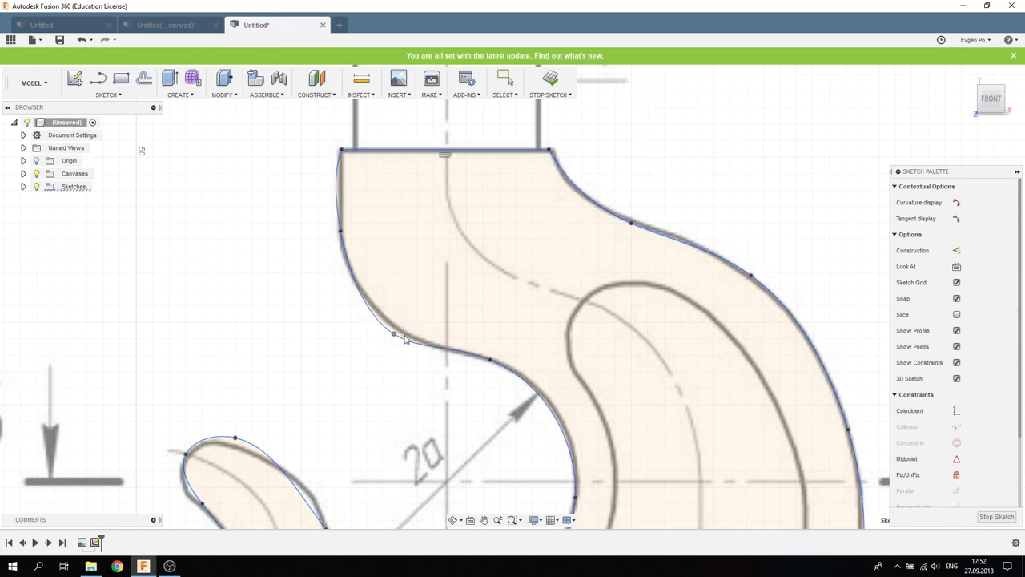
{"action": "key", "text": "Escape"}
{"action": "left_click", "coordinate": [338, 186]}
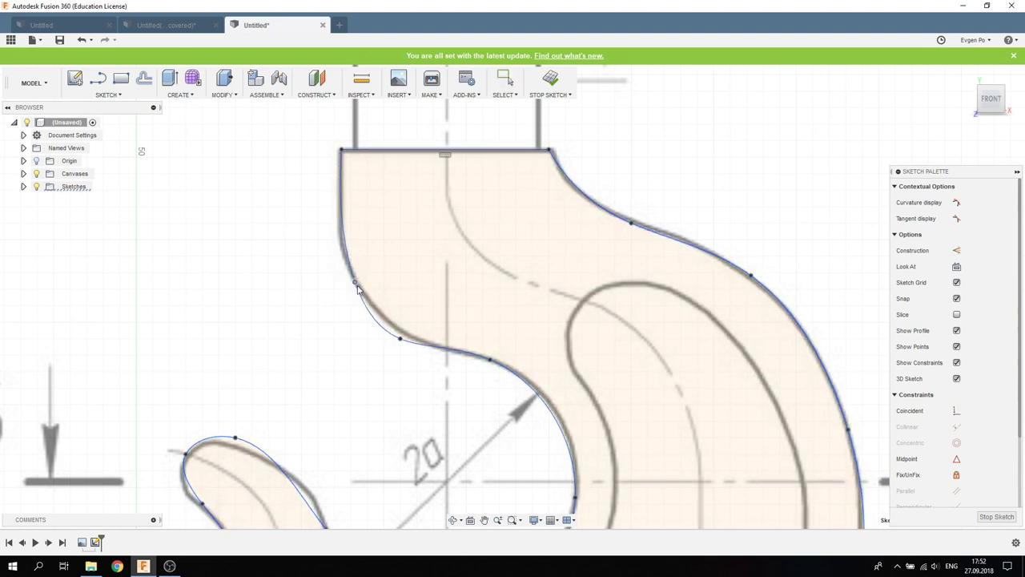
{"action": "left_click_drag", "start_coordinate": [362, 293], "coordinate": [350, 272]}
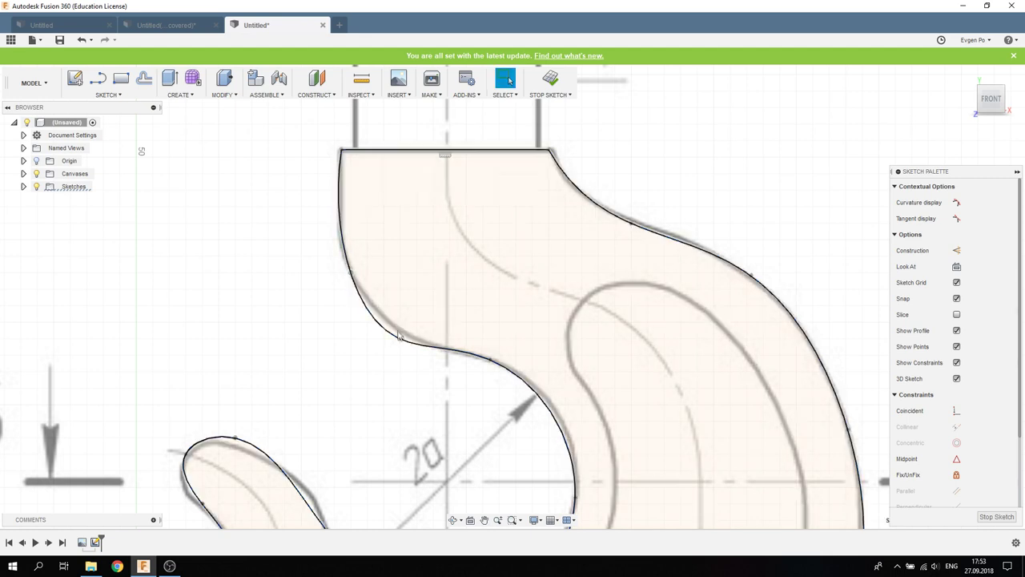
{"action": "left_click_drag", "start_coordinate": [397, 336], "coordinate": [389, 323]}
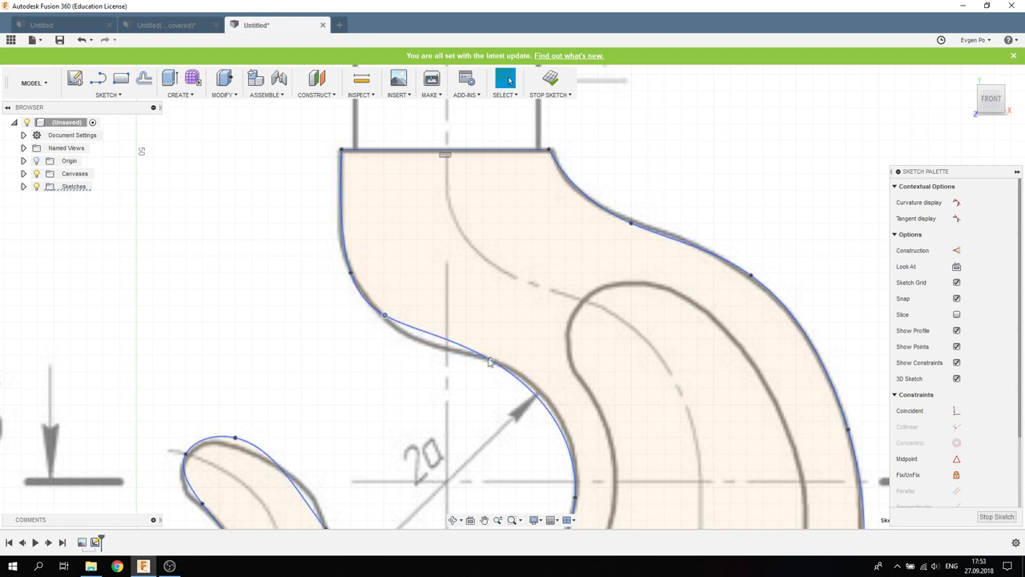
{"action": "left_click_drag", "start_coordinate": [490, 359], "coordinate": [522, 377]}
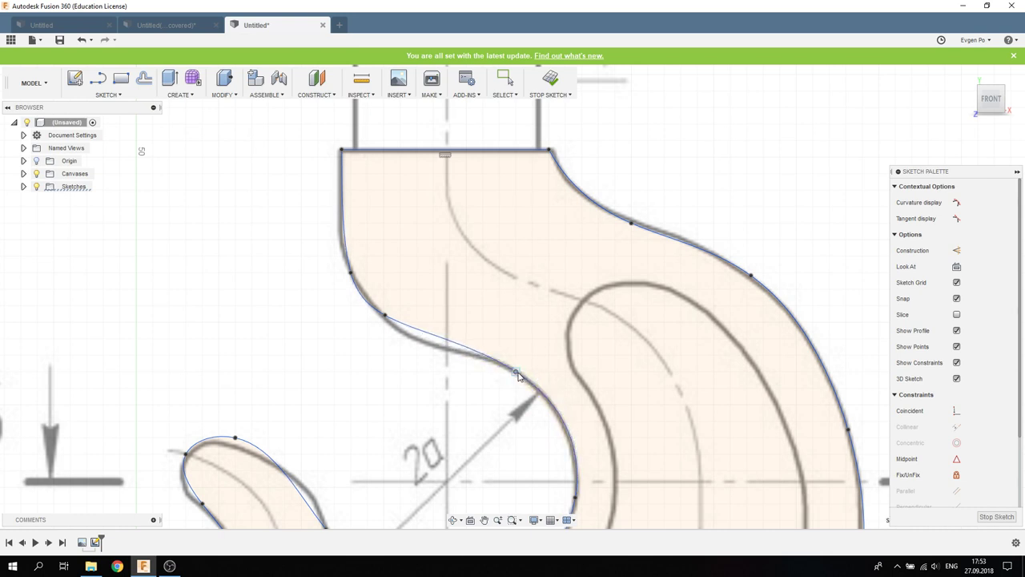
{"action": "mouse_move", "coordinate": [386, 315]}
{"action": "left_mouse_down"}
{"action": "mouse_move", "coordinate": [445, 350]}
{"action": "mouse_move", "coordinate": [423, 339]}
{"action": "left_mouse_up"}
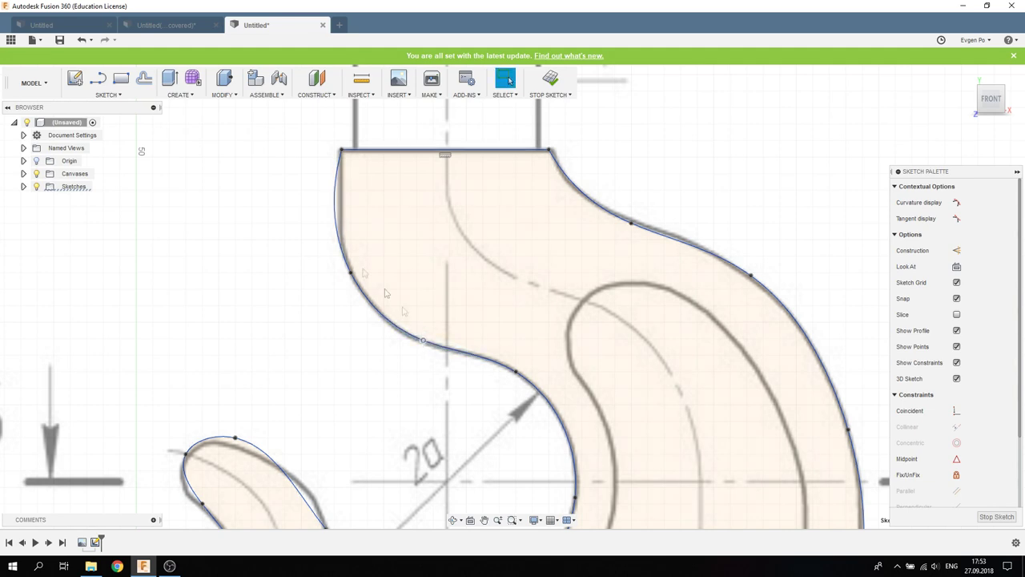
Step: Move the fit point near the hook tip onto the drawing and zoom out to check
{"action": "scroll", "coordinate": [414, 326], "scroll_direction": "down", "scroll_amount": 5}
{"action": "scroll", "coordinate": [360, 337], "scroll_direction": "down", "scroll_amount": 1}
{"action": "scroll", "coordinate": [337, 345], "scroll_direction": "up", "scroll_amount": 5}
{"action": "scroll", "coordinate": [327, 346], "scroll_direction": "up", "scroll_amount": 3}
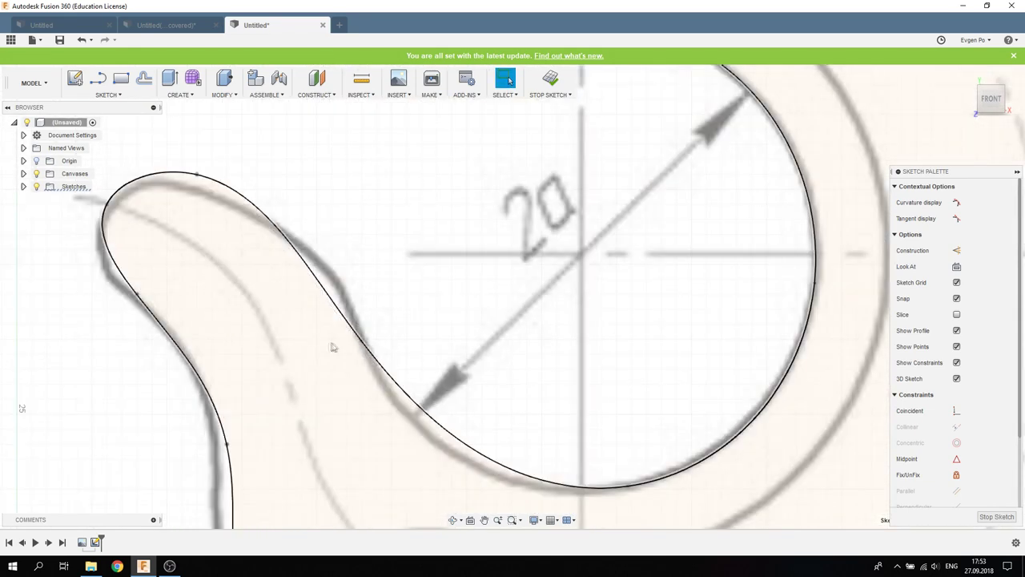
{"action": "left_click", "coordinate": [356, 341]}
{"action": "left_click_drag", "start_coordinate": [363, 343], "coordinate": [387, 385]}
{"action": "scroll", "coordinate": [387, 385], "scroll_direction": "down", "scroll_amount": 3}
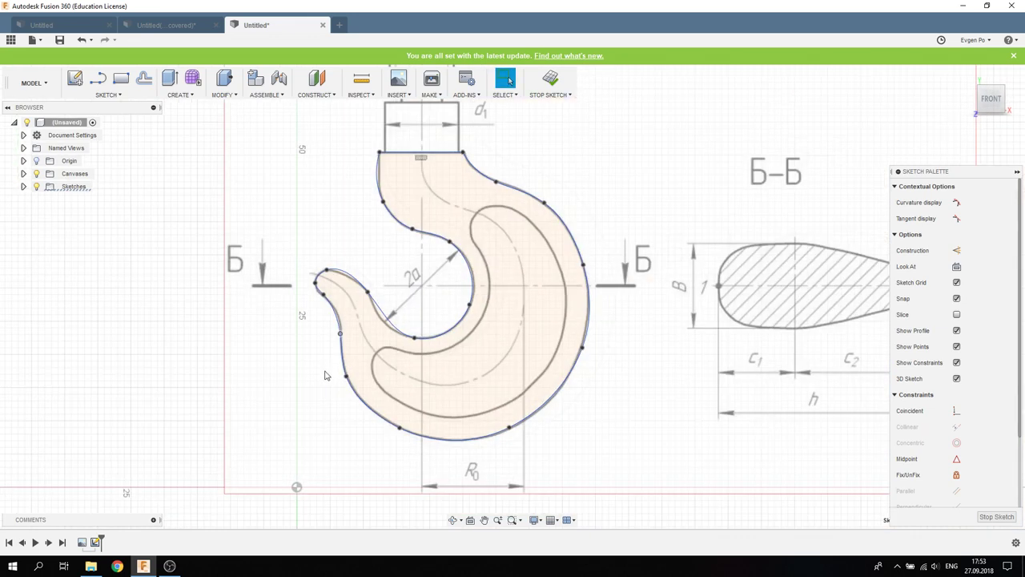
{"action": "scroll", "coordinate": [325, 375], "scroll_direction": "down", "scroll_amount": 2}
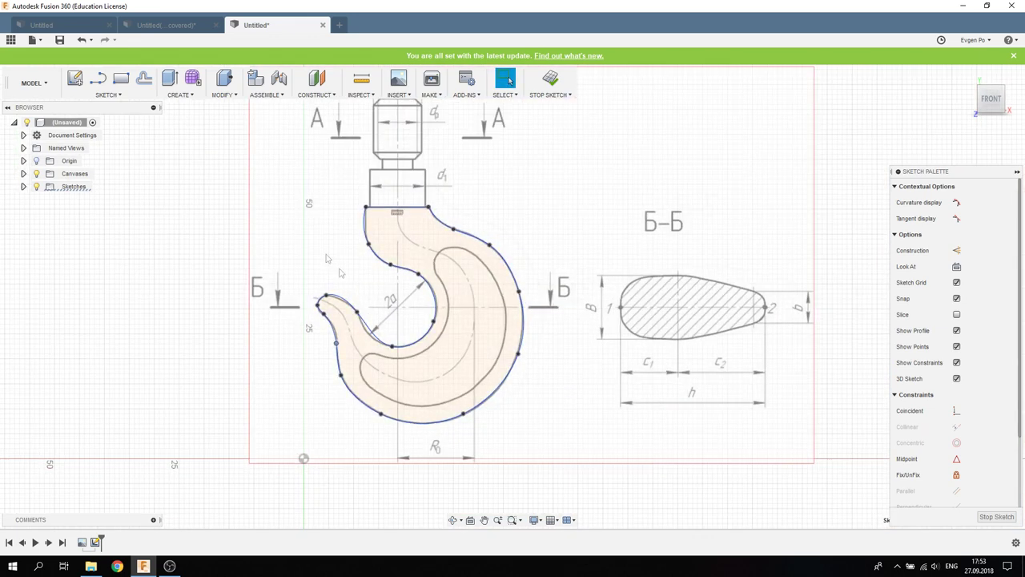
{"action": "left_click", "coordinate": [98, 78]}
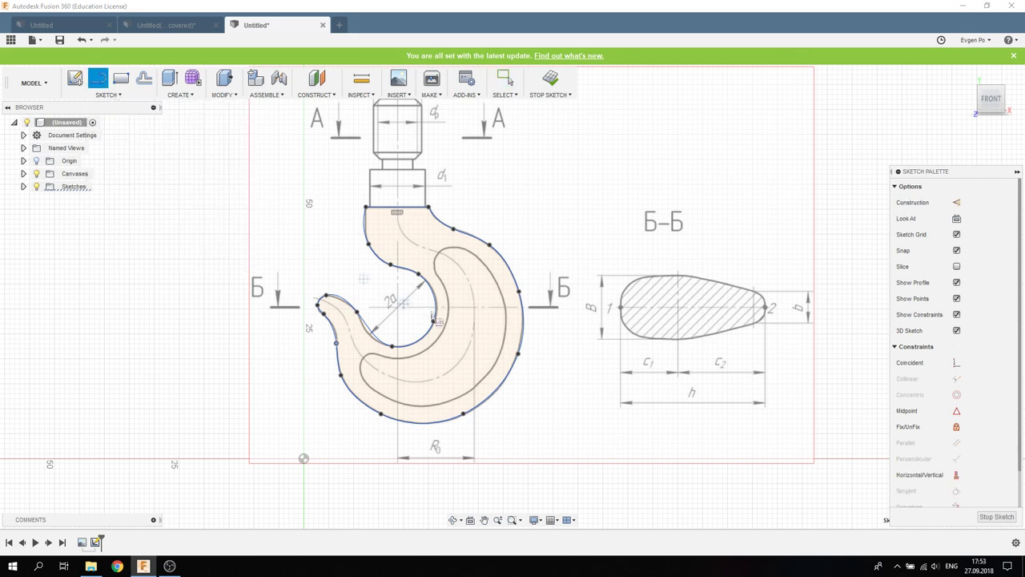
Step: Draw lines from the circle centre: horizontal, two toward the upper right, one down-right, one straight down
{"action": "scroll", "coordinate": [398, 320], "scroll_direction": "up", "scroll_amount": 5}
{"action": "left_click", "coordinate": [289, 278]}
{"action": "scroll", "coordinate": [290, 280], "scroll_direction": "down", "scroll_amount": 4}
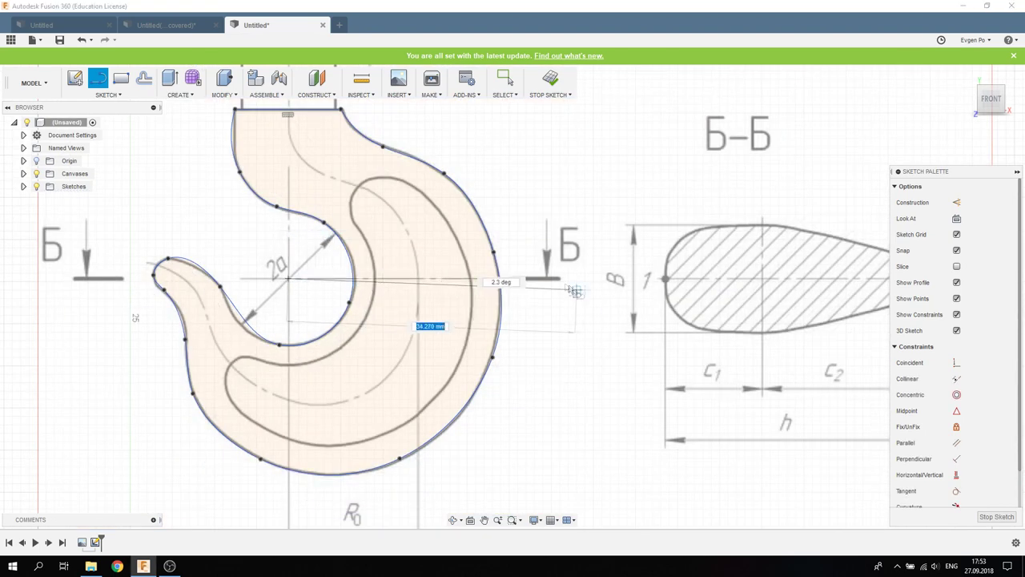
{"action": "left_click", "coordinate": [585, 279]}
{"action": "key", "text": "Escape"}
{"action": "left_click", "coordinate": [288, 279]}
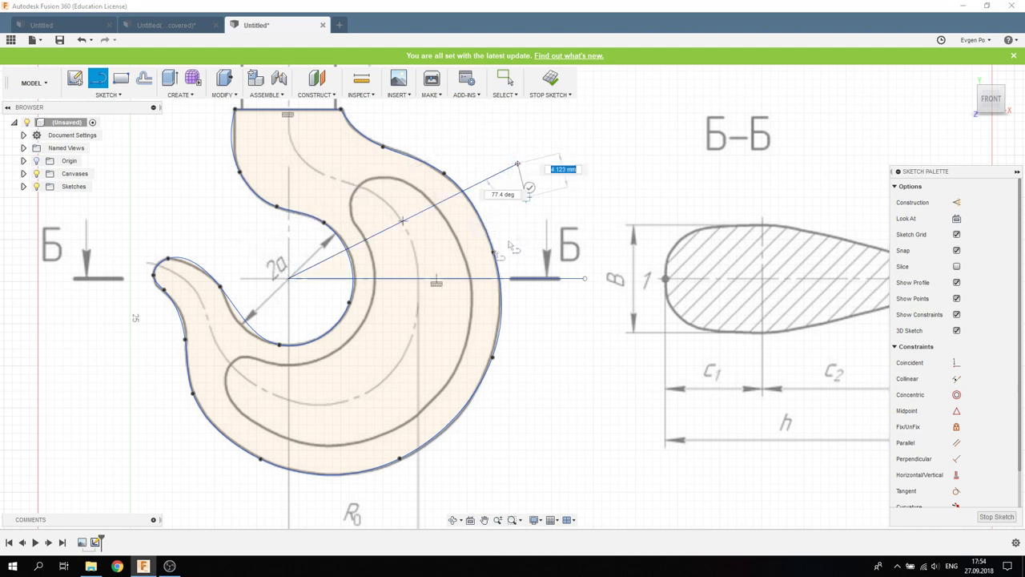
{"action": "key", "text": "Return"}
{"action": "key", "text": "Escape"}
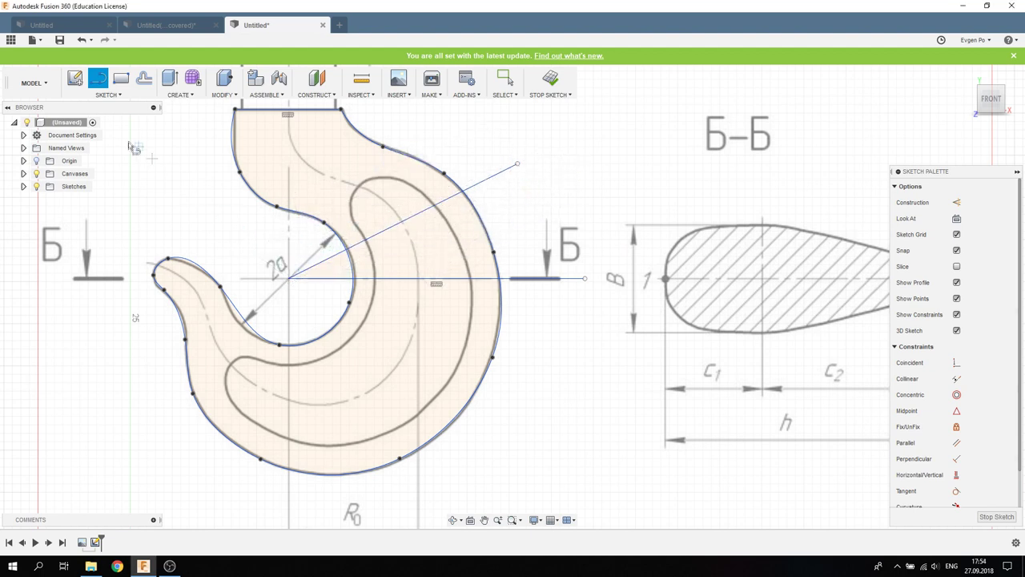
{"action": "left_click", "coordinate": [291, 278]}
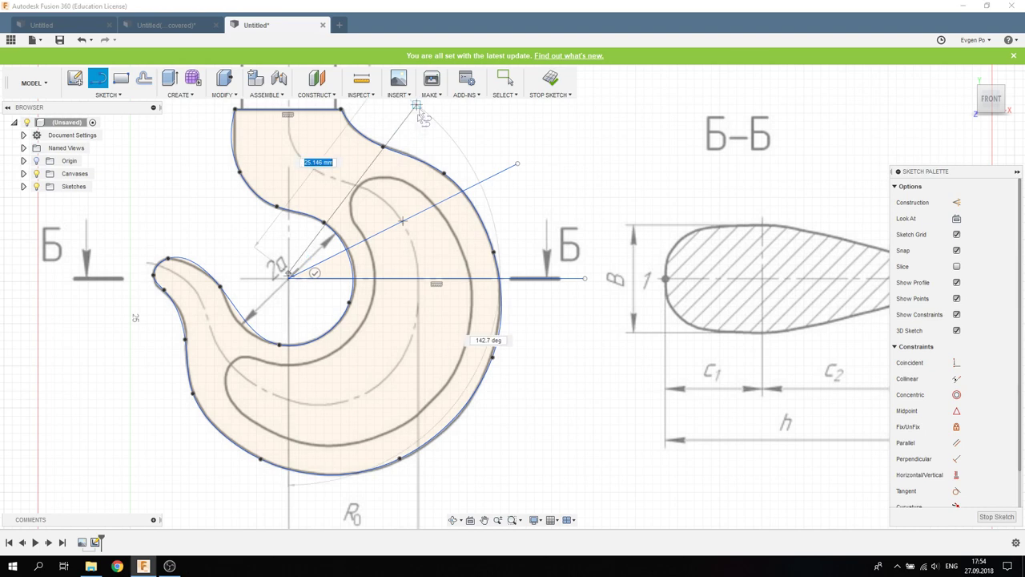
{"action": "scroll", "coordinate": [402, 202], "scroll_direction": "down", "scroll_amount": 5}
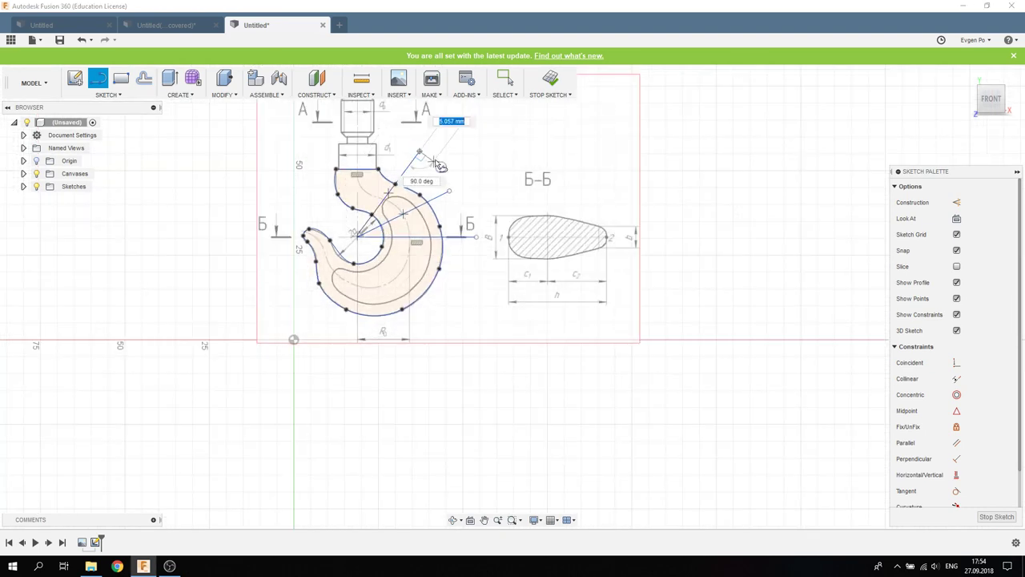
{"action": "left_click", "coordinate": [419, 151]}
{"action": "left_click", "coordinate": [360, 236]}
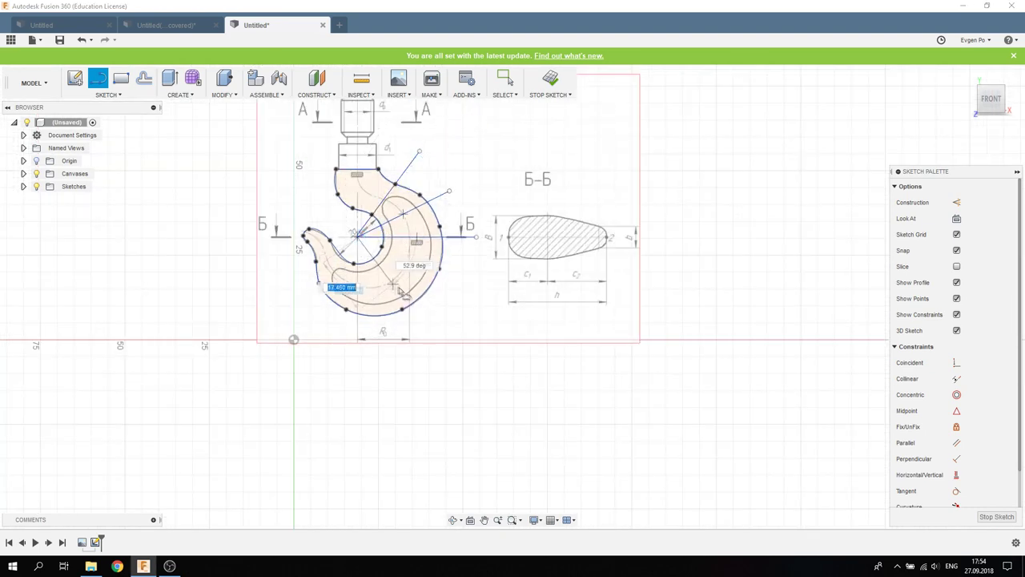
{"action": "left_click", "coordinate": [451, 302]}
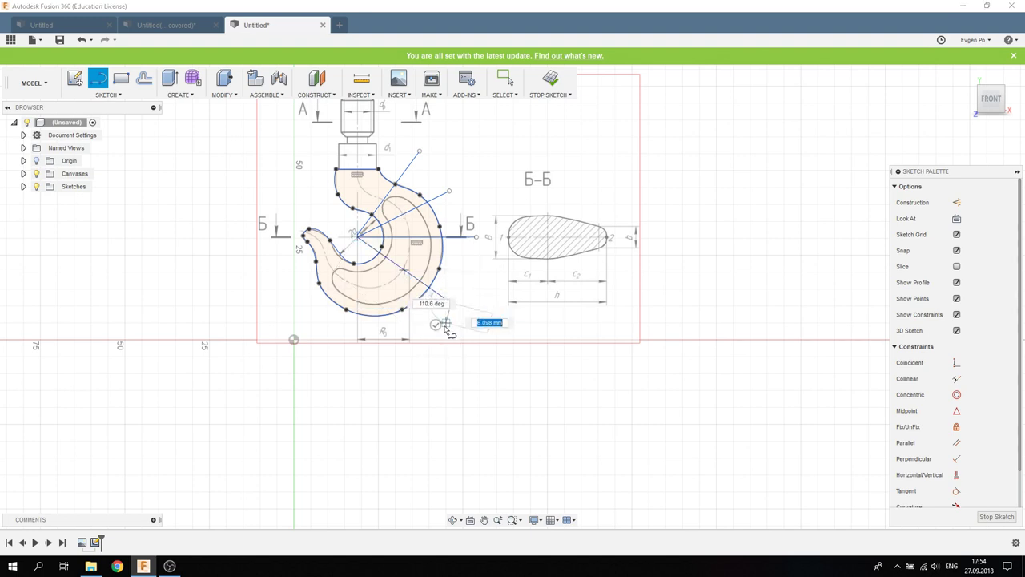
{"action": "left_click", "coordinate": [358, 238]}
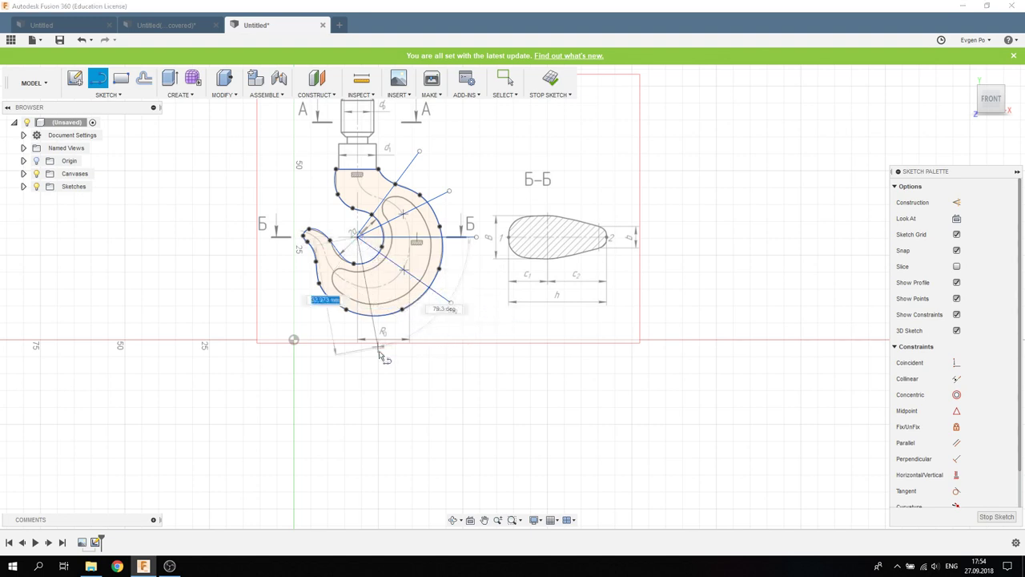
{"action": "left_click", "coordinate": [353, 361]}
Step: Add two more radiating lines toward the lower left, the last passing through the hook tip
{"action": "scroll", "coordinate": [359, 240], "scroll_direction": "up", "scroll_amount": 3}
{"action": "scroll", "coordinate": [357, 241], "scroll_direction": "up", "scroll_amount": 3}
{"action": "scroll", "coordinate": [353, 241], "scroll_direction": "up", "scroll_amount": 2}
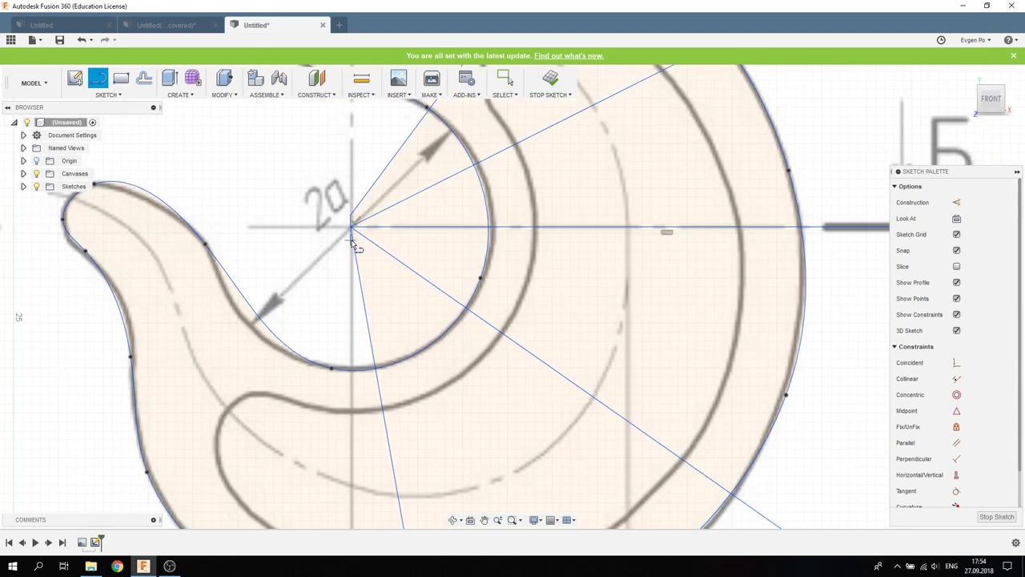
{"action": "scroll", "coordinate": [355, 232], "scroll_direction": "up", "scroll_amount": 3}
{"action": "scroll", "coordinate": [355, 231], "scroll_direction": "up", "scroll_amount": 1}
{"action": "scroll", "coordinate": [356, 234], "scroll_direction": "down", "scroll_amount": 4}
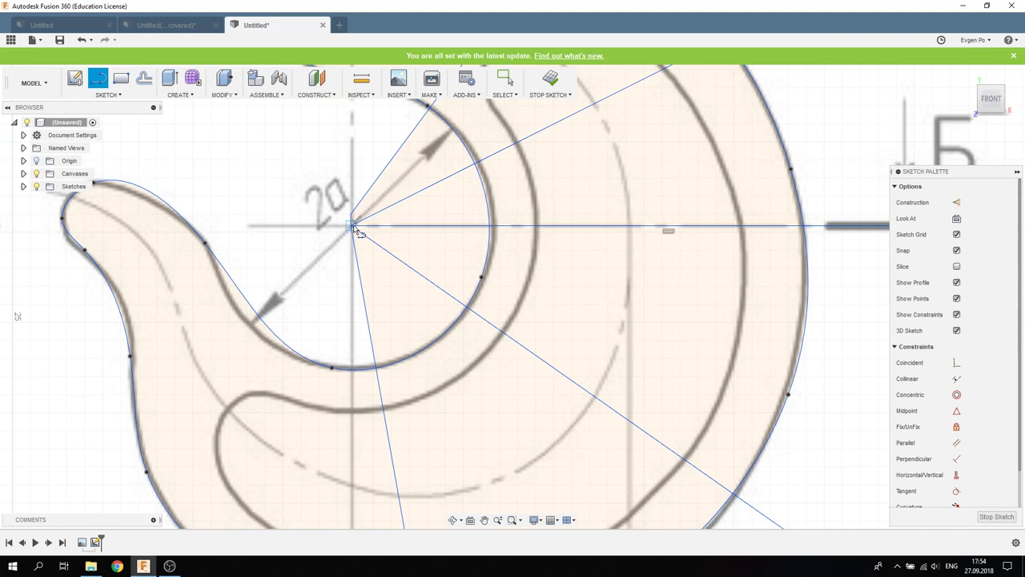
{"action": "left_click", "coordinate": [356, 228]}
{"action": "scroll", "coordinate": [355, 228], "scroll_direction": "down", "scroll_amount": 3}
{"action": "scroll", "coordinate": [353, 232], "scroll_direction": "down", "scroll_amount": 2}
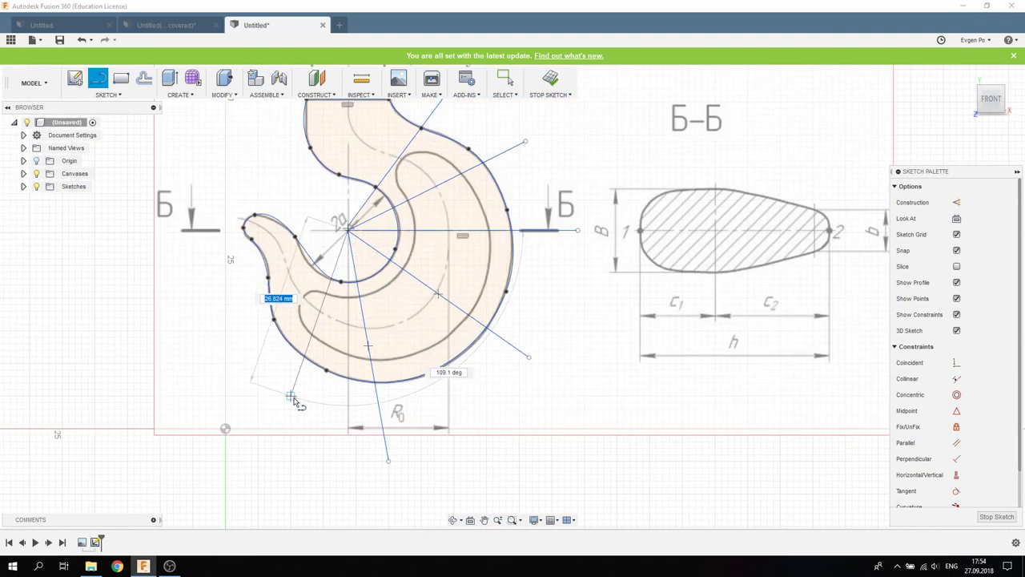
{"action": "left_click", "coordinate": [291, 396]}
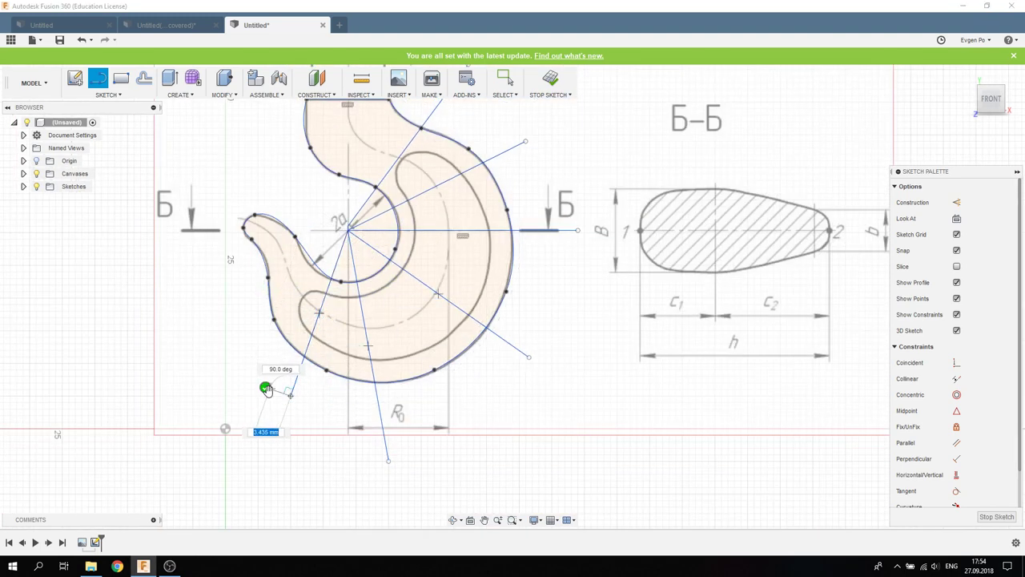
{"action": "key", "text": "Escape"}
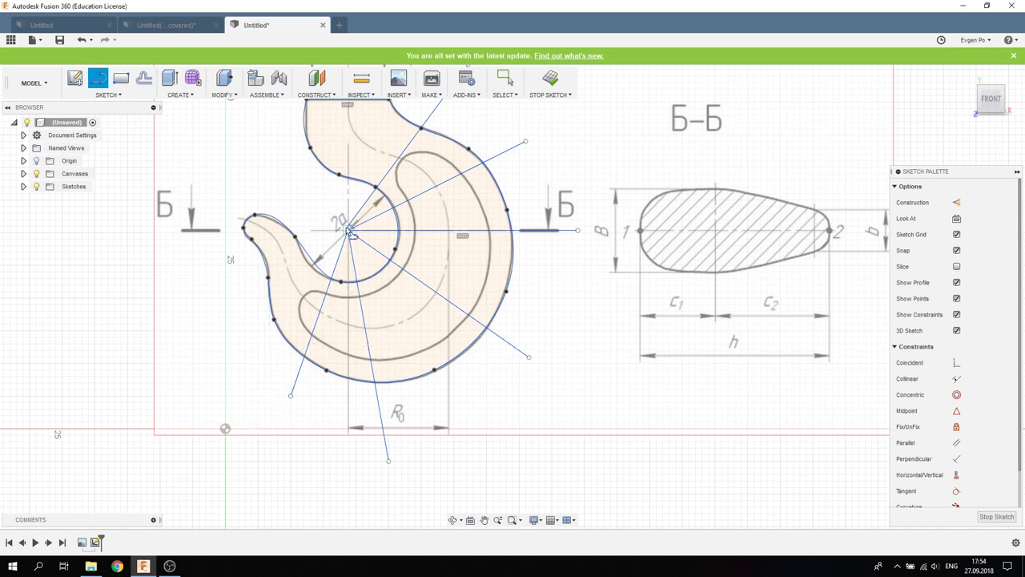
{"action": "scroll", "coordinate": [350, 234], "scroll_direction": "up", "scroll_amount": 5}
{"action": "left_click", "coordinate": [351, 232]}
{"action": "left_click", "coordinate": [96, 432]}
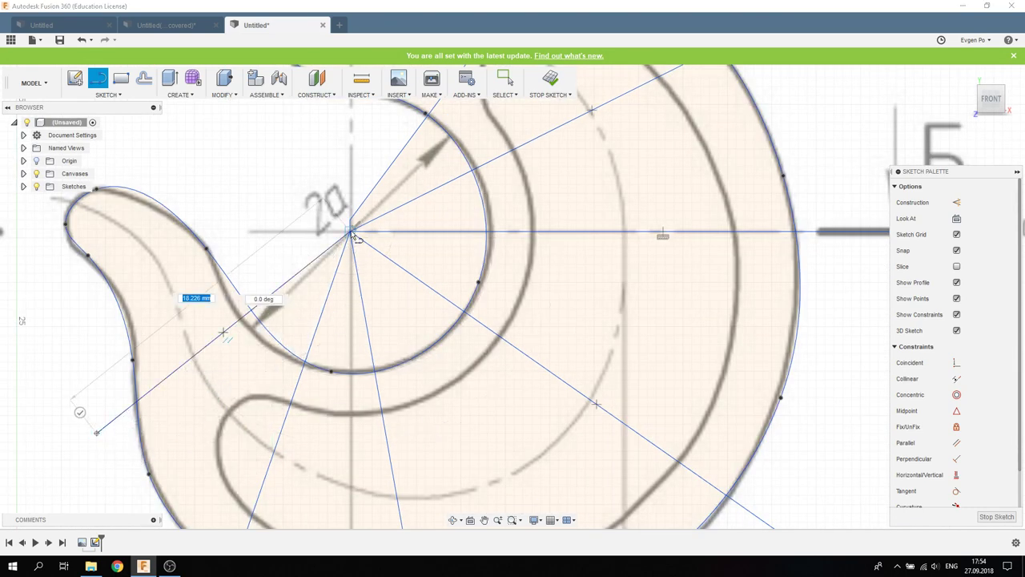
{"action": "key", "text": "Escape"}
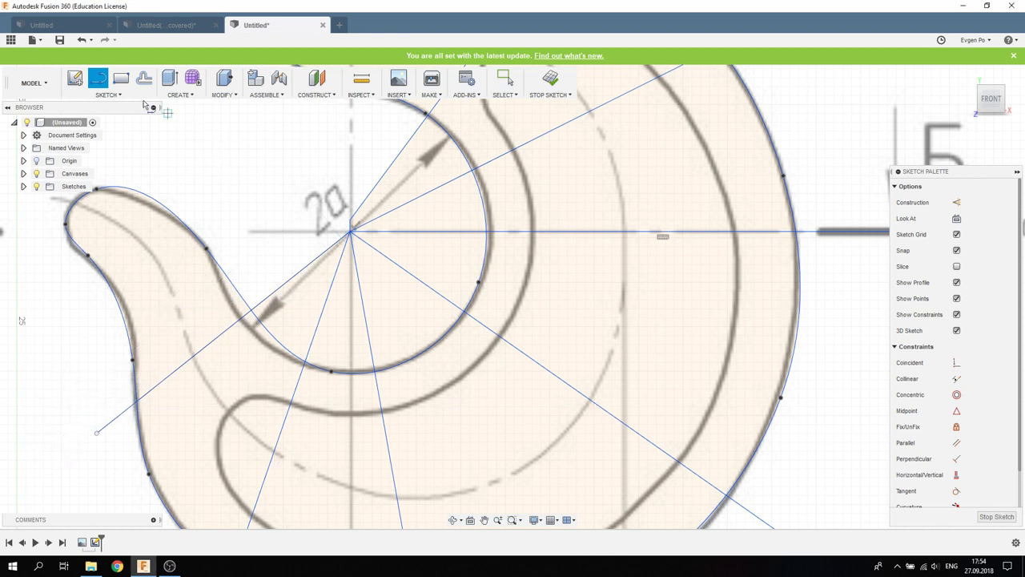
{"action": "key", "text": "Escape"}
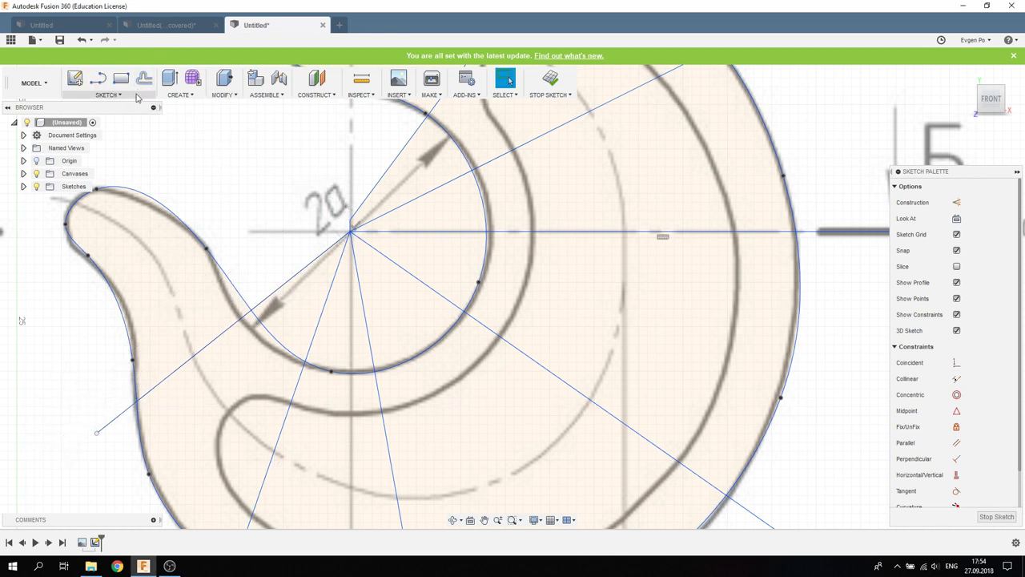
Step: Trim the radiating lines' outer ends that extend beyond the hook outline
{"action": "left_click", "coordinate": [108, 94]}
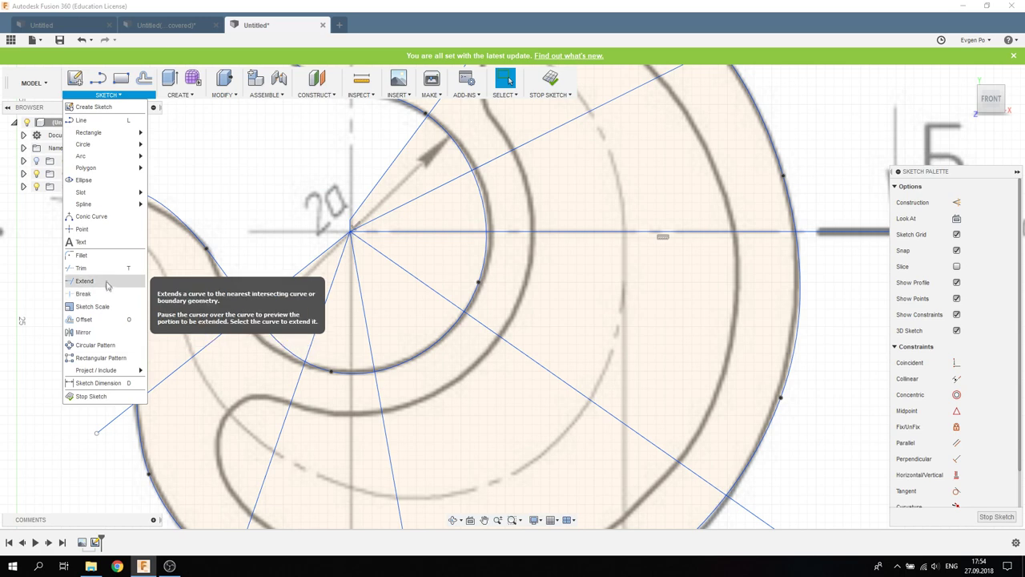
{"action": "left_click", "coordinate": [80, 268]}
{"action": "left_click", "coordinate": [377, 181]}
{"action": "scroll", "coordinate": [305, 306], "scroll_direction": "down", "scroll_amount": 2}
{"action": "scroll", "coordinate": [306, 306], "scroll_direction": "down", "scroll_amount": 2}
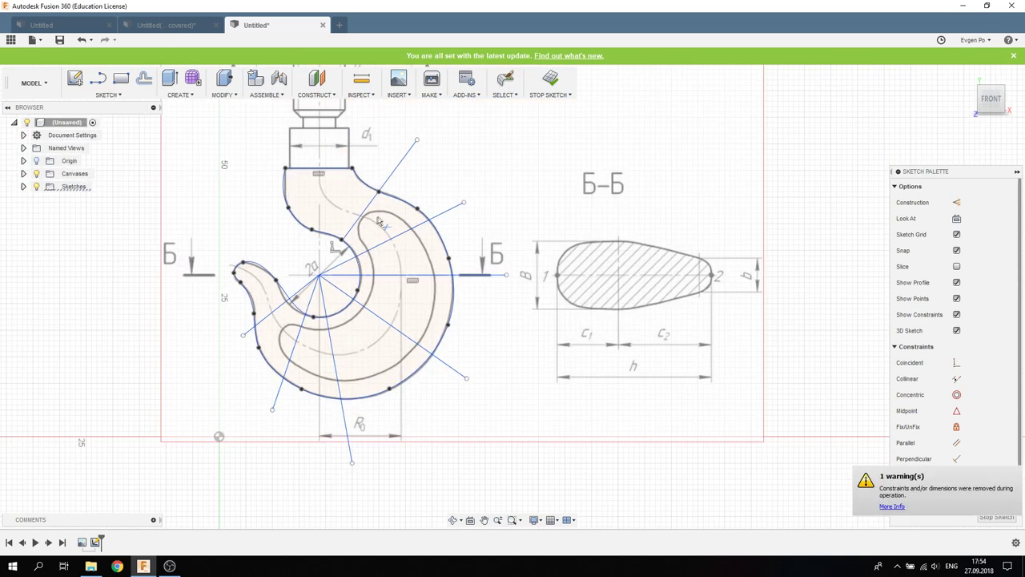
{"action": "left_click", "coordinate": [401, 163]}
{"action": "left_click", "coordinate": [499, 276]}
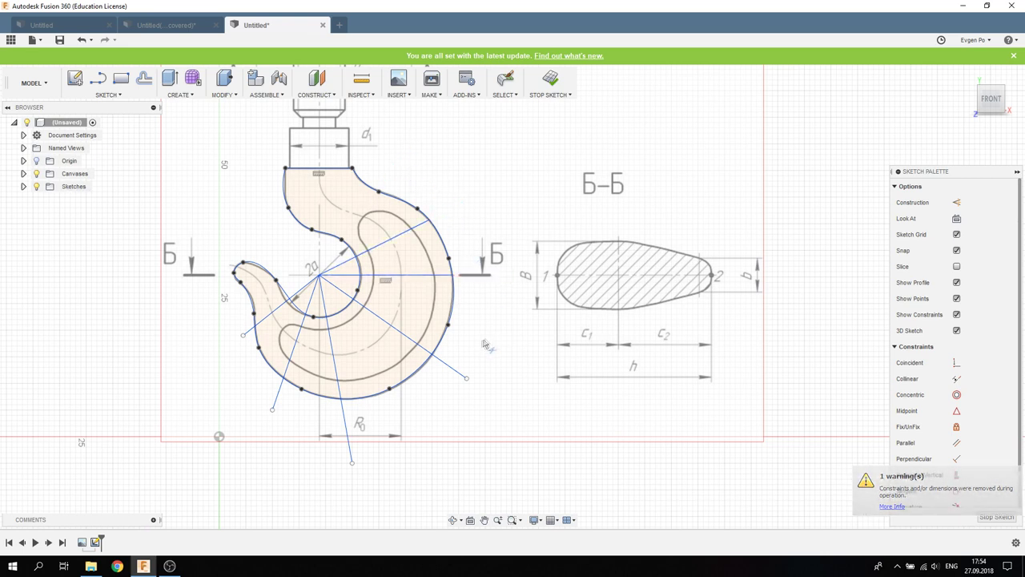
{"action": "left_click", "coordinate": [448, 367]}
{"action": "left_click", "coordinate": [324, 422]}
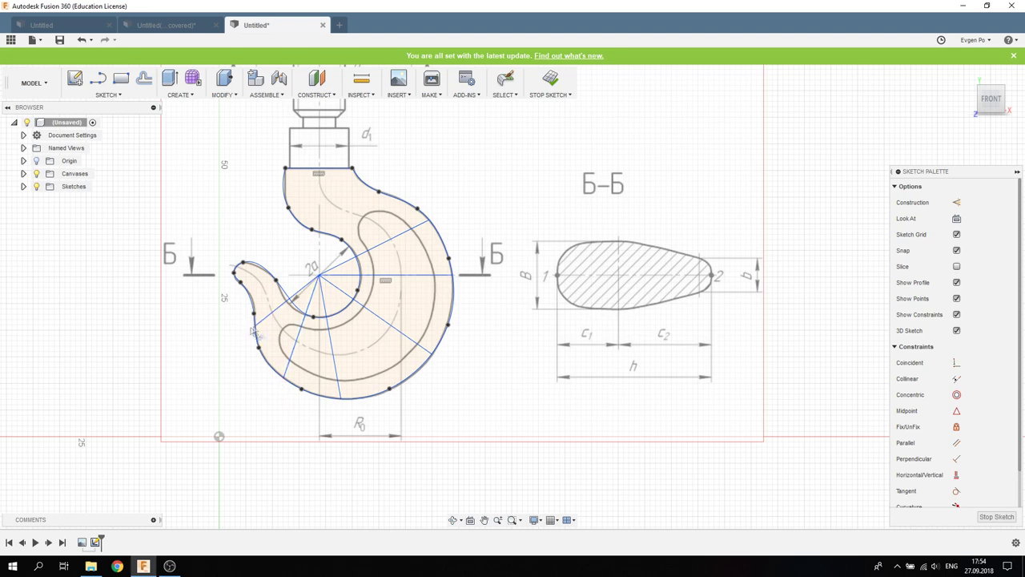
Step: Trim away all section line pieces lying inside the 20 circle
{"action": "scroll", "coordinate": [325, 269], "scroll_direction": "up", "scroll_amount": 3}
{"action": "scroll", "coordinate": [324, 268], "scroll_direction": "up", "scroll_amount": 2}
{"action": "left_click", "coordinate": [363, 269]}
{"action": "left_click", "coordinate": [372, 291]}
{"action": "left_click", "coordinate": [359, 326]}
{"action": "left_click", "coordinate": [318, 352]}
{"action": "left_click", "coordinate": [290, 353]}
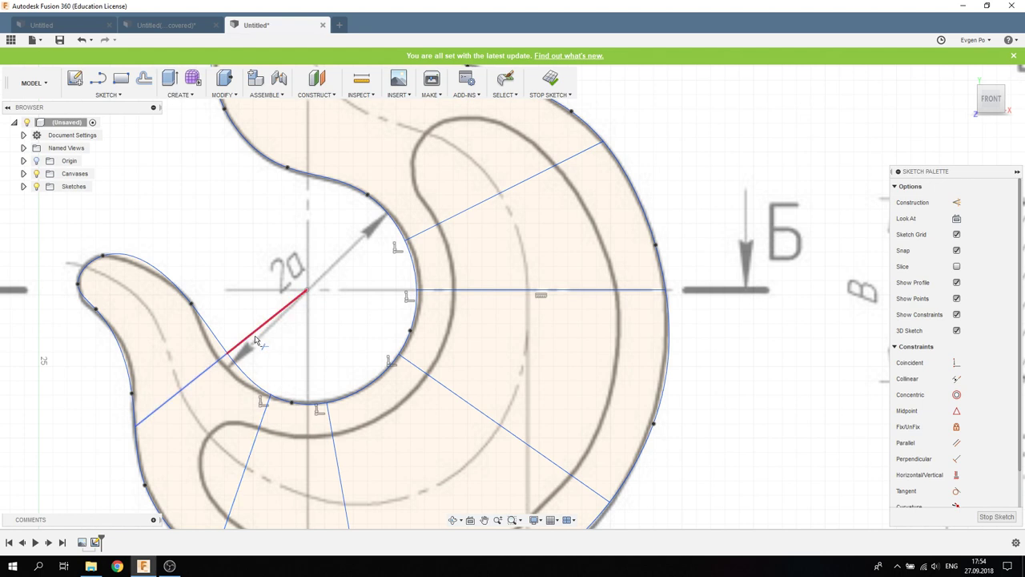
{"action": "left_click", "coordinate": [254, 337]}
Step: Draw a new line from the circle centre to just beyond the hook tip
{"action": "left_click", "coordinate": [98, 77]}
{"action": "left_click", "coordinate": [307, 290]}
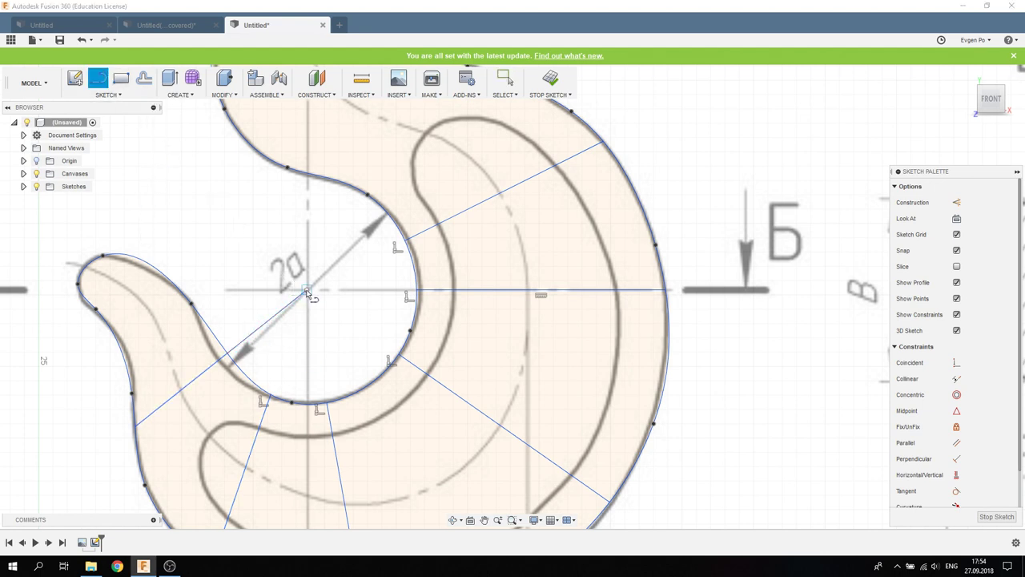
{"action": "left_click", "coordinate": [74, 271]}
{"action": "left_click", "coordinate": [72, 333]}
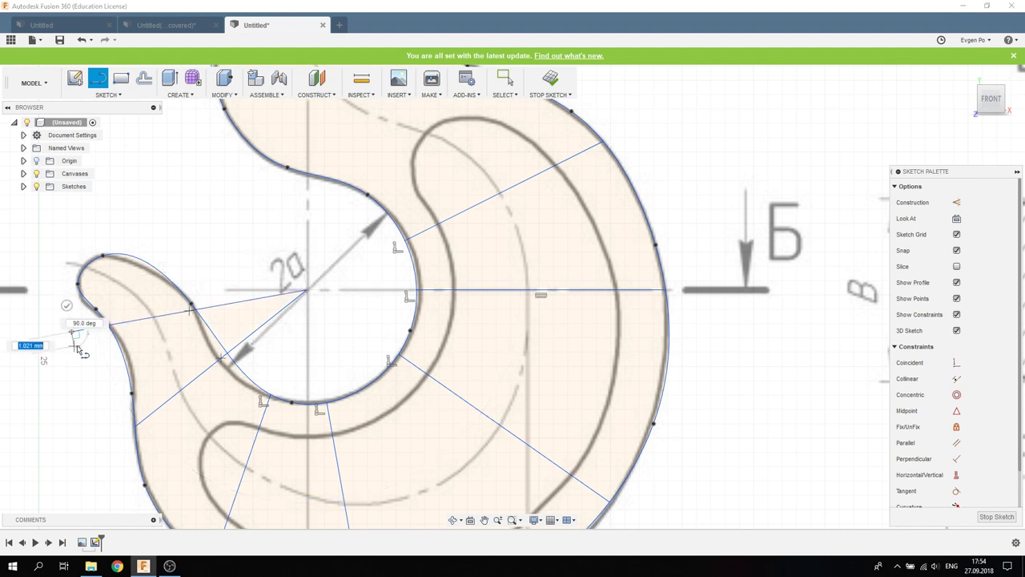
Step: Trim at the hook tip, then undo the mistaken trim of the tip curve
{"action": "left_click", "coordinate": [120, 94]}
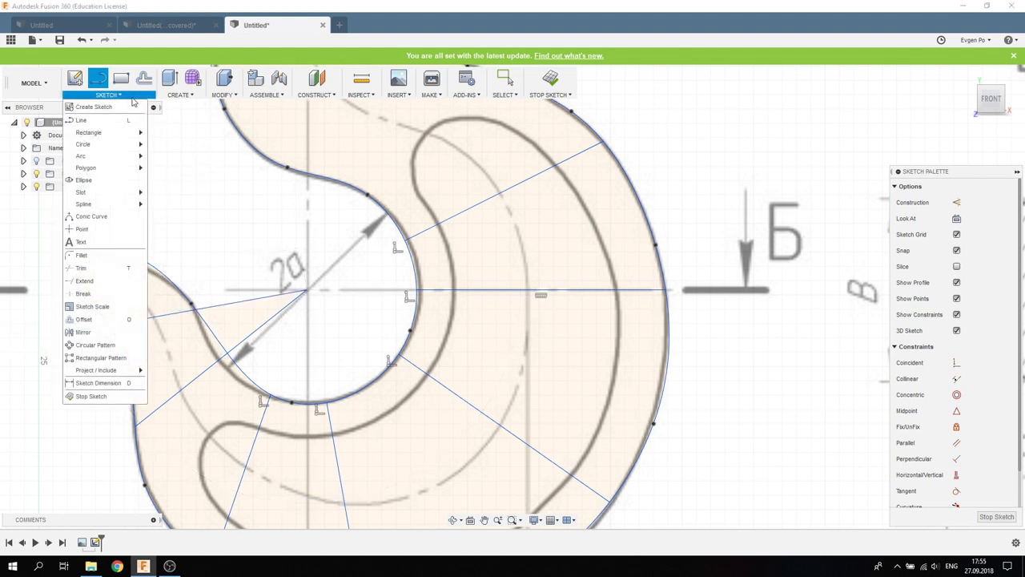
{"action": "left_click", "coordinate": [97, 274]}
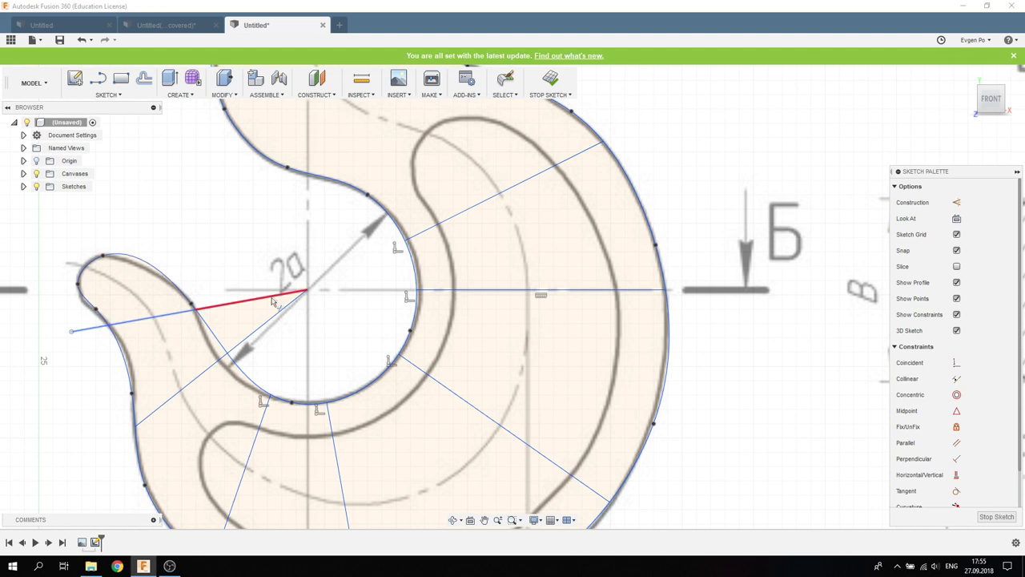
{"action": "left_click", "coordinate": [90, 333]}
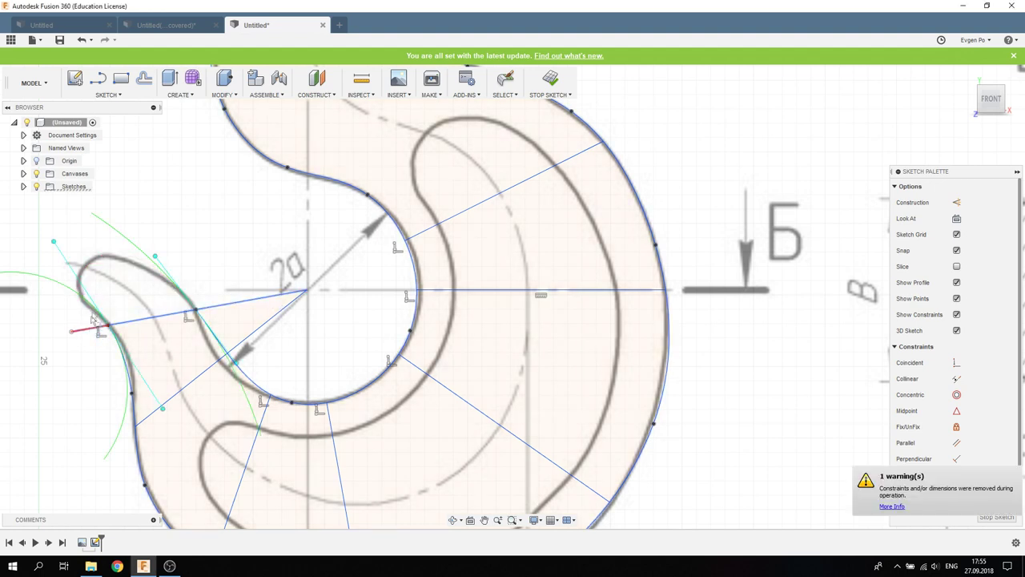
{"action": "key", "text": "Escape"}
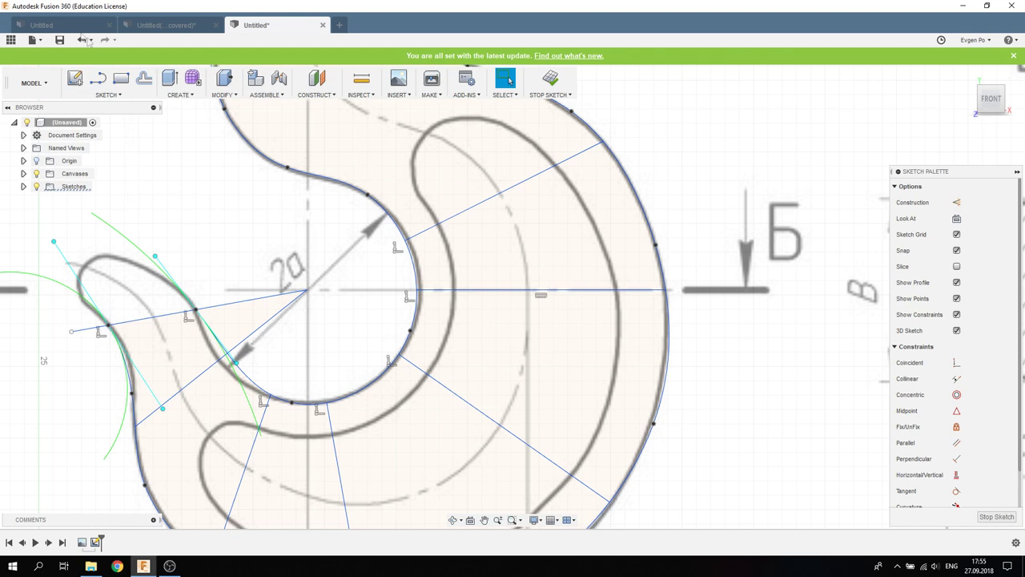
{"action": "left_click", "coordinate": [82, 40]}
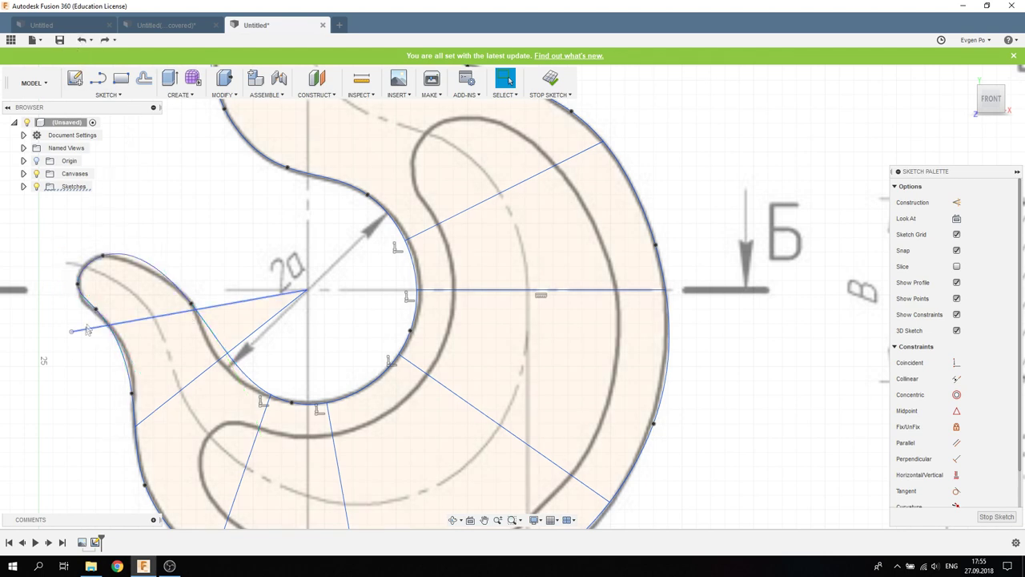
Step: Trim the new line's outer stub and its inner parts near the circle centre
{"action": "left_click", "coordinate": [107, 95]}
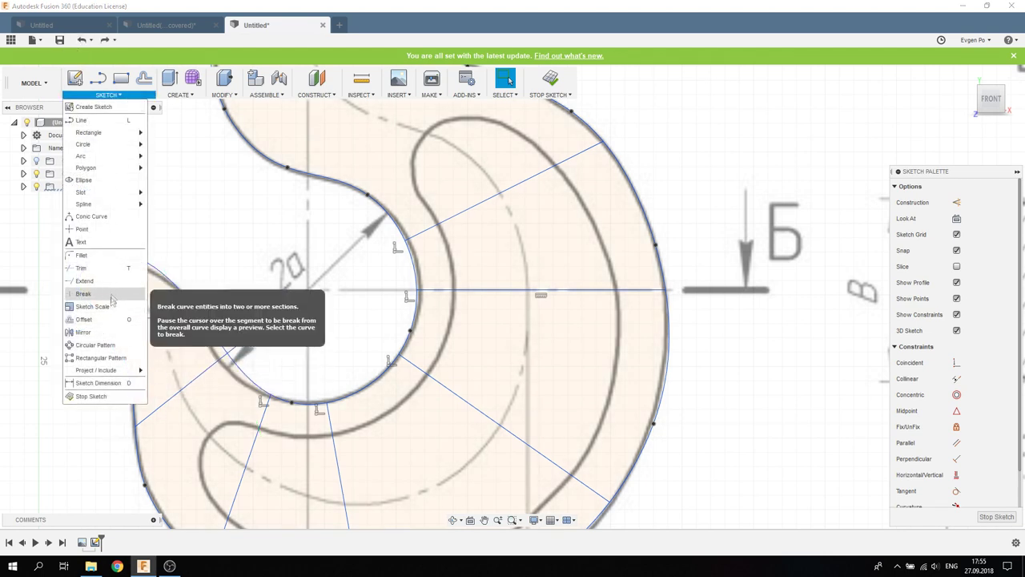
{"action": "left_click", "coordinate": [82, 268]}
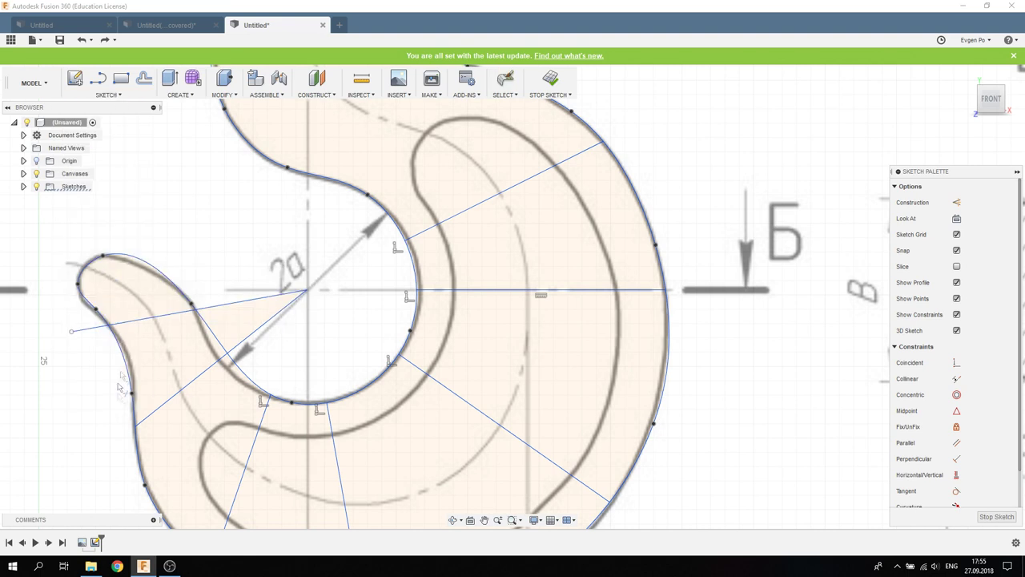
{"action": "left_click", "coordinate": [85, 332]}
{"action": "left_click", "coordinate": [276, 295]}
{"action": "left_click", "coordinate": [278, 314]}
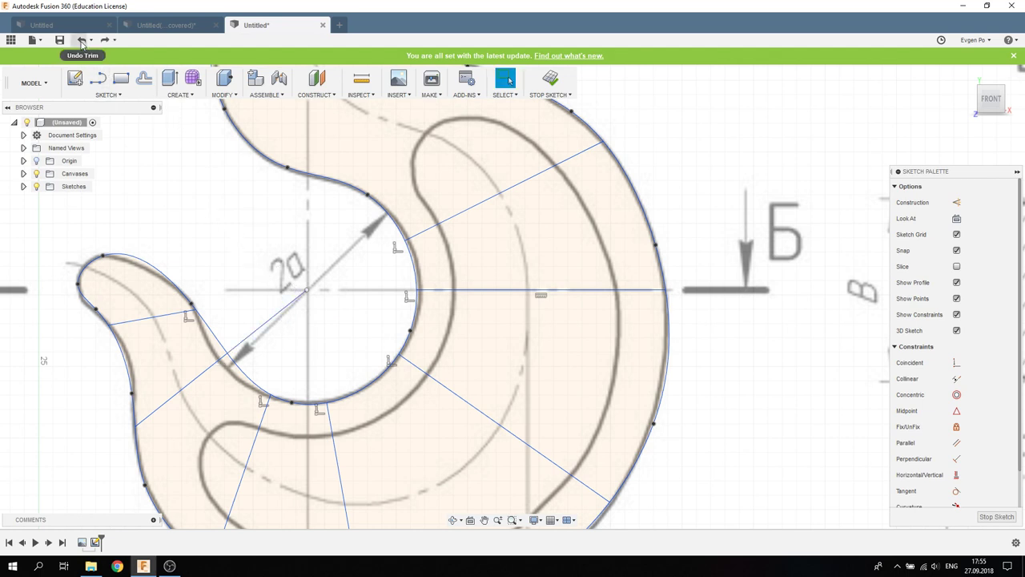
Step: Place a point at the circle centre and trim the lower-left line's end inside the circle
{"action": "left_click", "coordinate": [106, 94]}
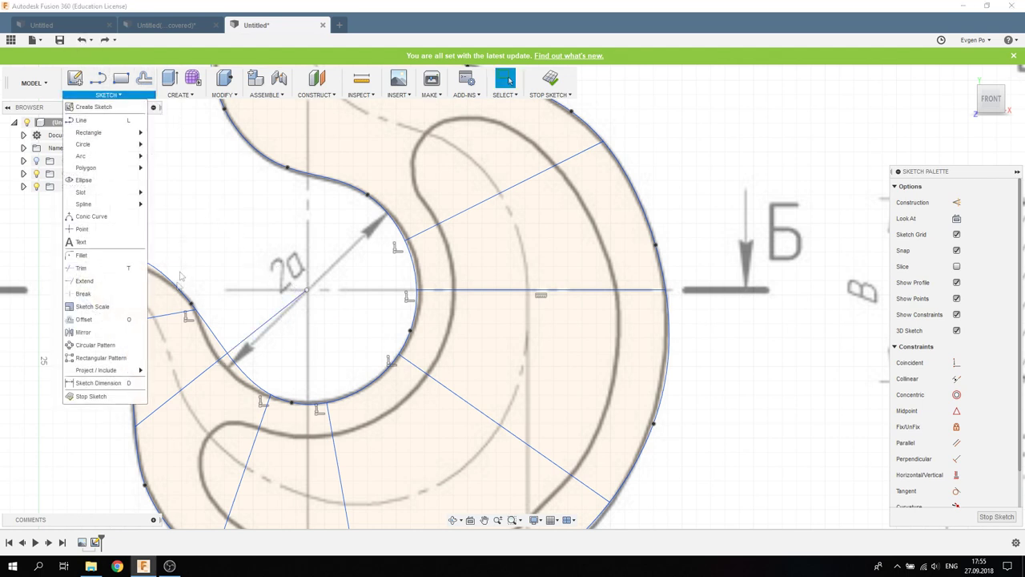
{"action": "left_click", "coordinate": [109, 231]}
{"action": "left_click", "coordinate": [306, 291]}
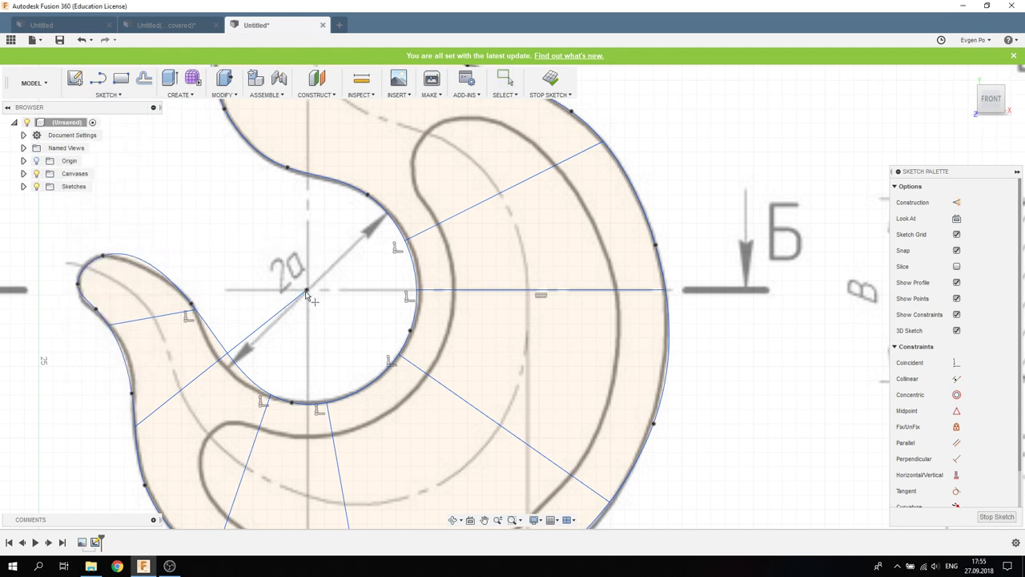
{"action": "left_click", "coordinate": [107, 95]}
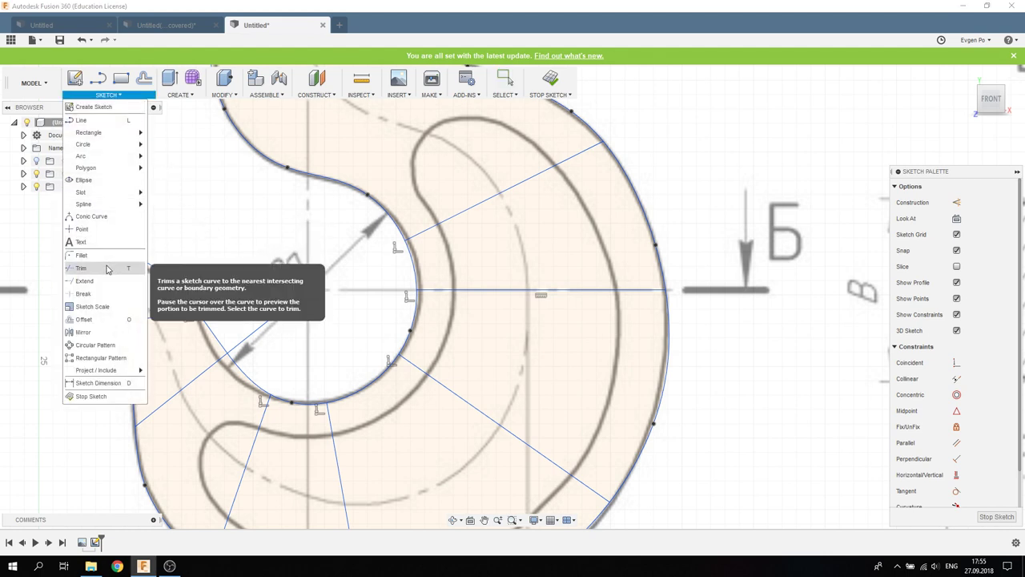
{"action": "left_click", "coordinate": [92, 262]}
{"action": "left_click", "coordinate": [271, 321]}
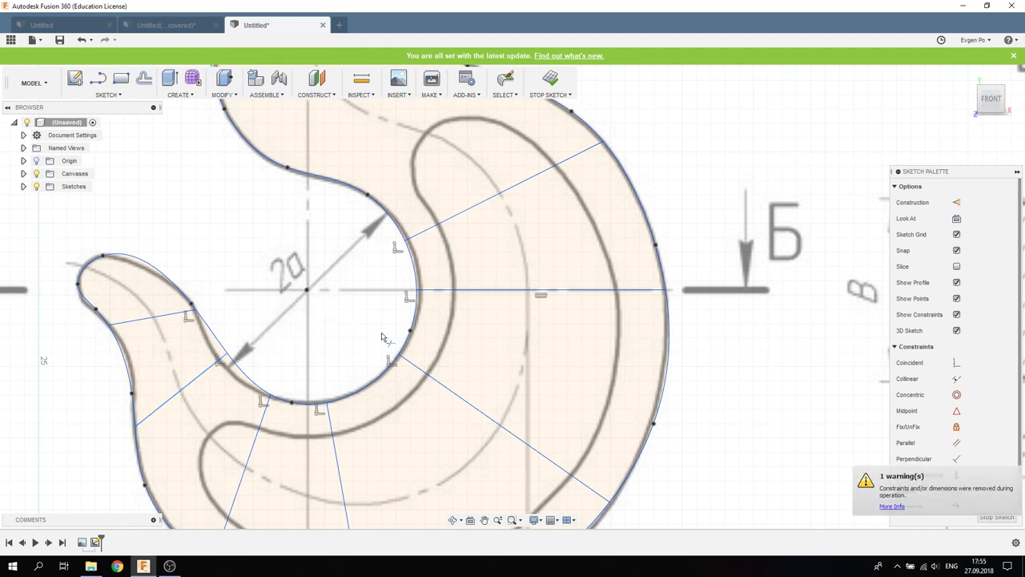
{"action": "key", "text": "Escape"}
{"action": "scroll", "coordinate": [382, 338], "scroll_direction": "down", "scroll_amount": 5}
{"action": "key", "text": "l"}
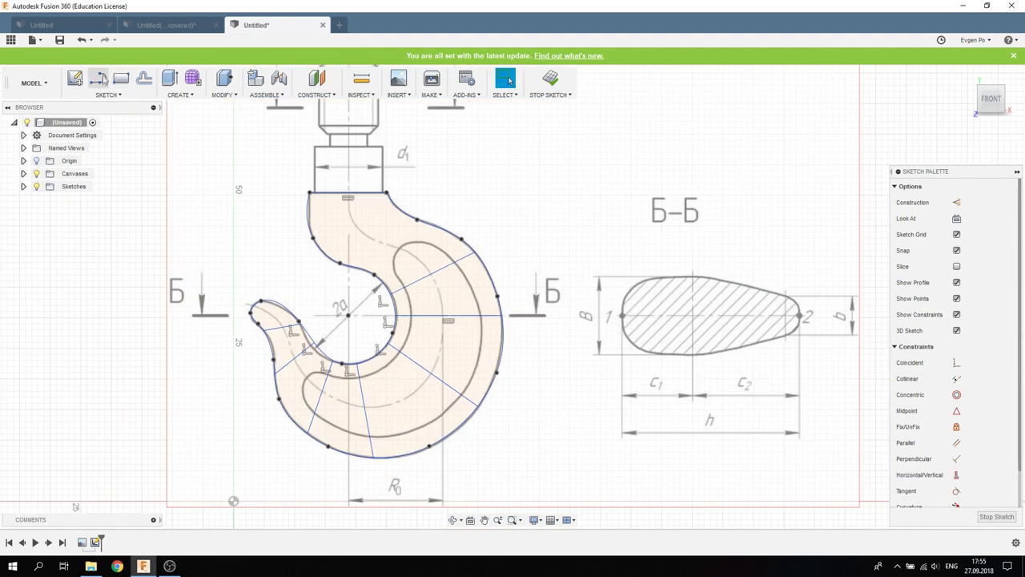
{"action": "left_click", "coordinate": [348, 315]}
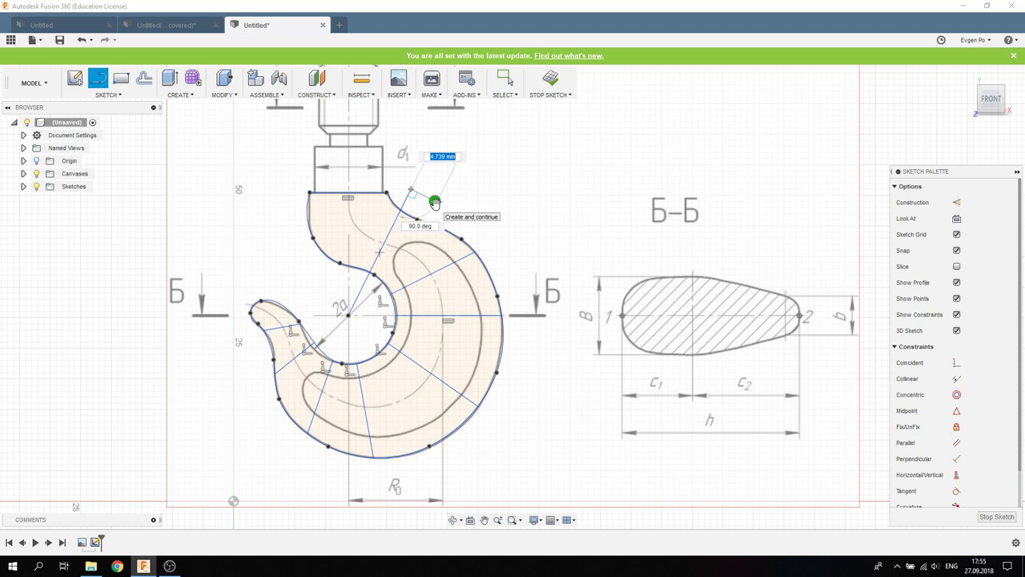
Step: Draw a section line across the upper hook body below the shank and trim the leftover segment
{"action": "left_click", "coordinate": [434, 202]}
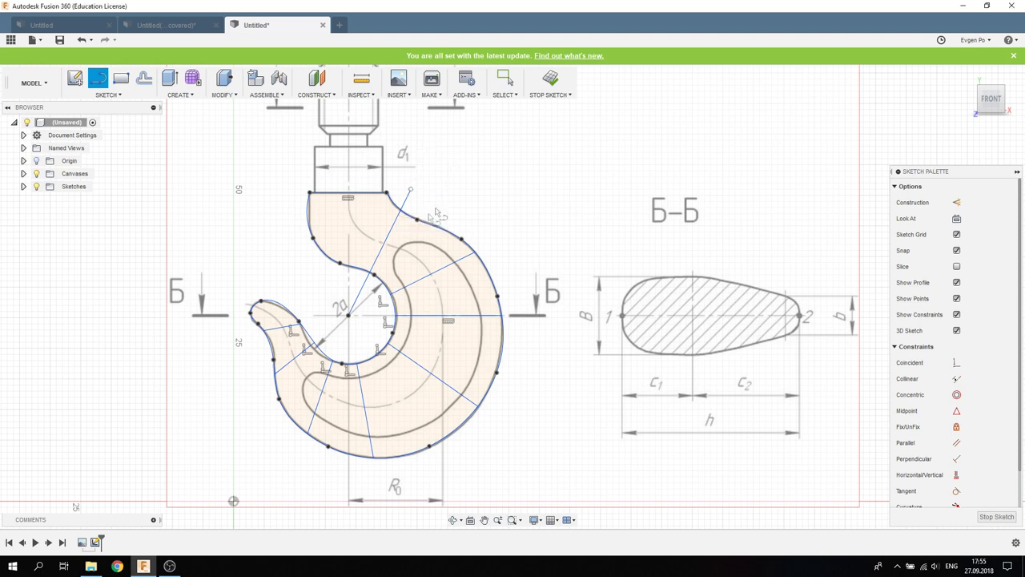
{"action": "left_click", "coordinate": [295, 244]}
{"action": "left_click", "coordinate": [410, 191]}
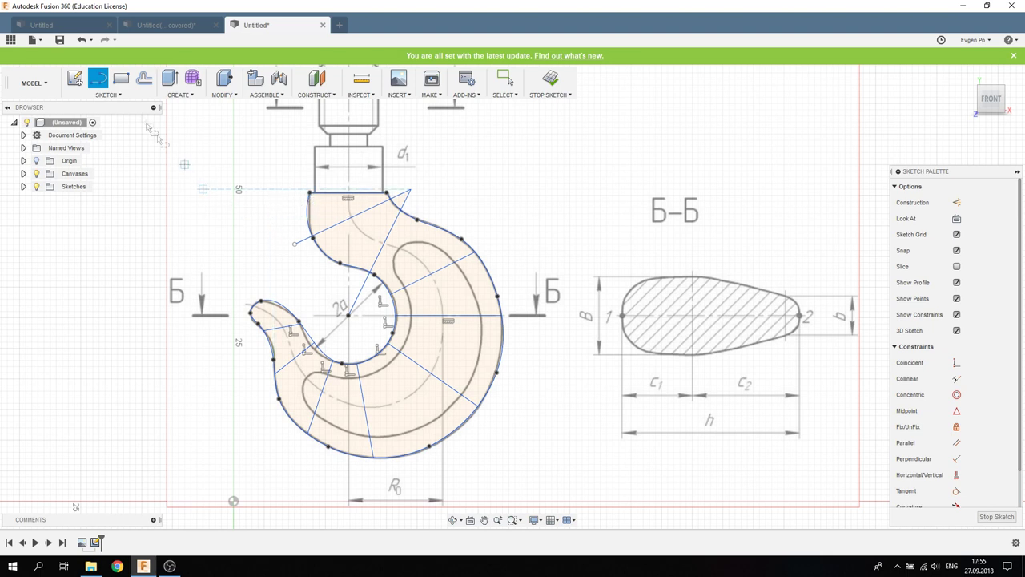
{"action": "key", "text": "Escape"}
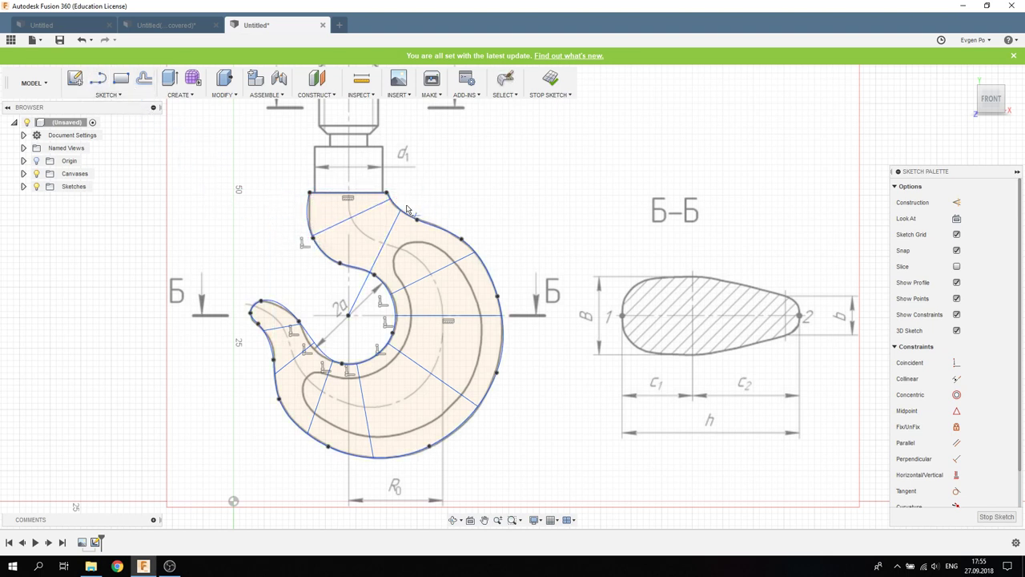
{"action": "left_click", "coordinate": [362, 293]}
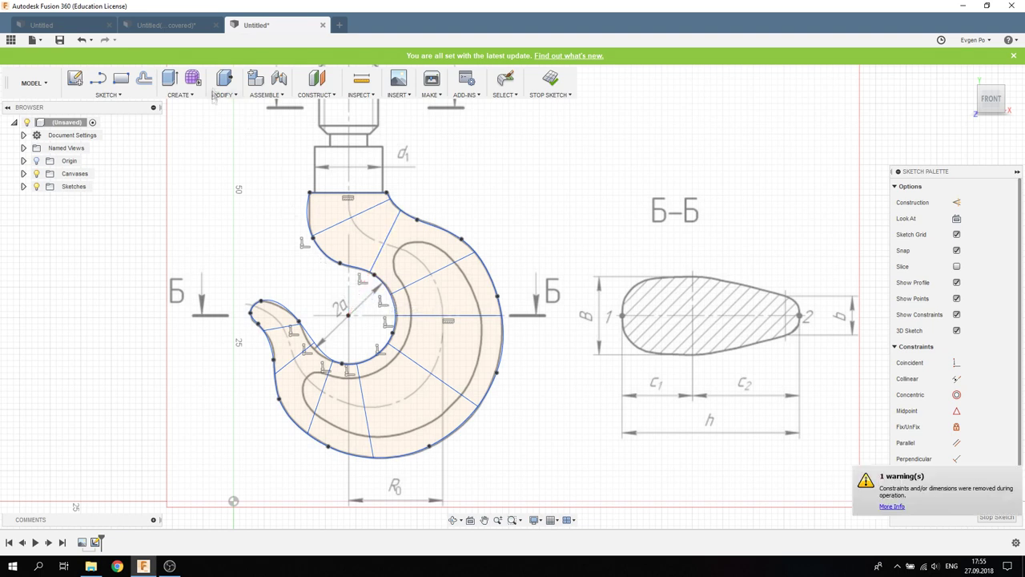
{"action": "left_click", "coordinate": [108, 95]}
{"action": "left_click", "coordinate": [34, 83]}
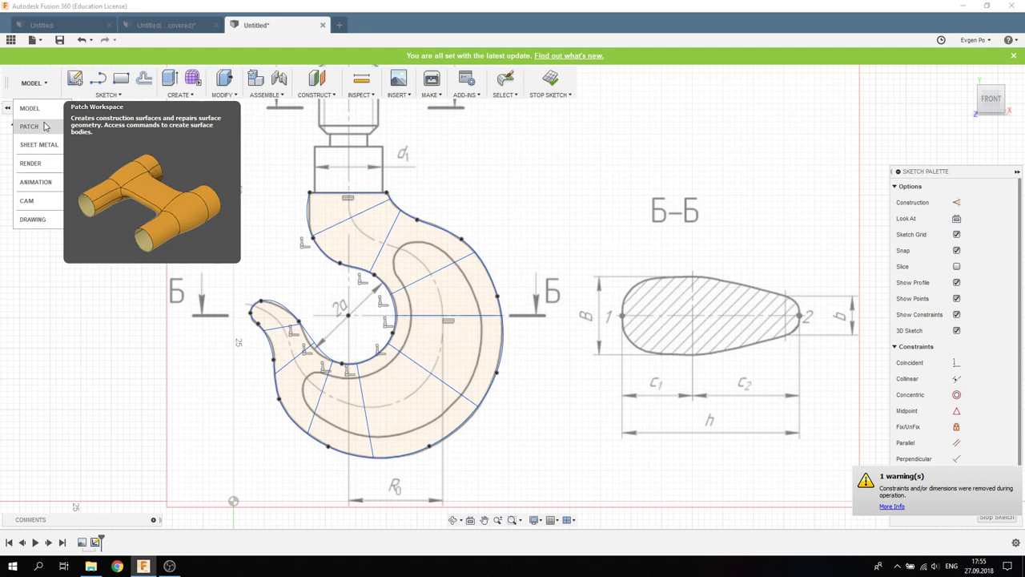
Step: In the Patch workspace, start an Extrude and pick several hook regions
{"action": "left_click", "coordinate": [43, 126]}
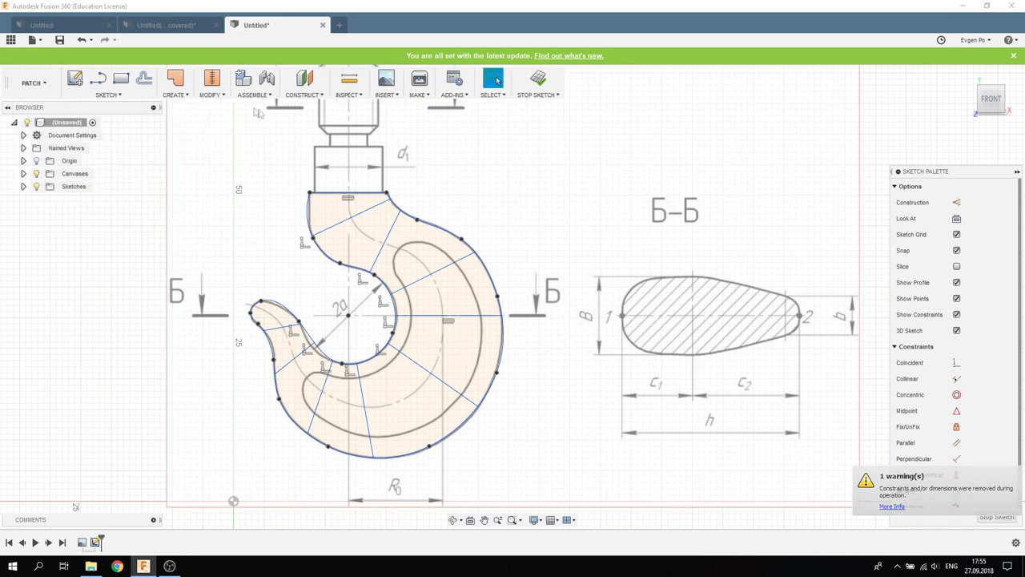
{"action": "left_click", "coordinate": [175, 94]}
{"action": "left_click", "coordinate": [178, 107]}
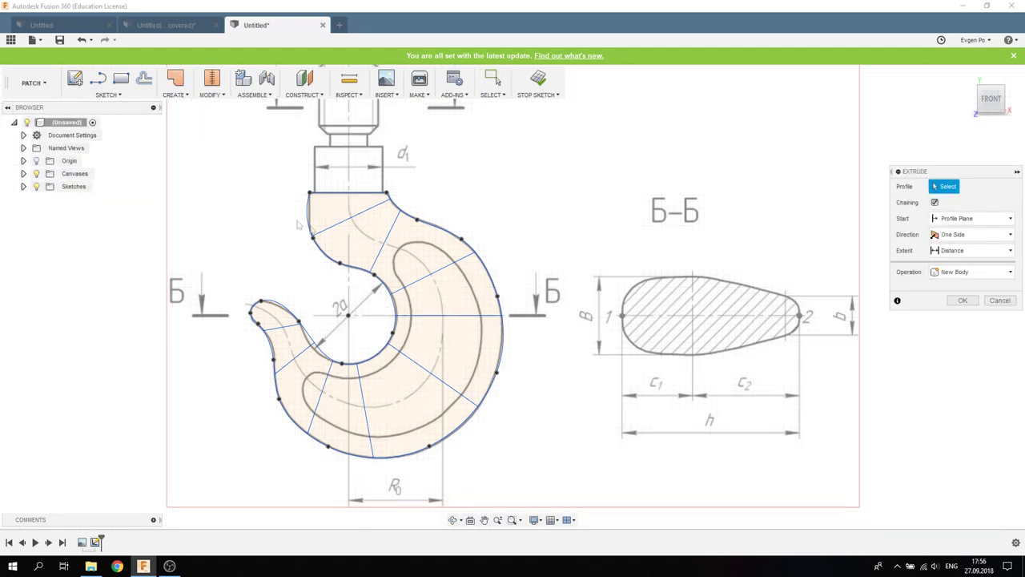
{"action": "scroll", "coordinate": [356, 204], "scroll_direction": "up", "scroll_amount": 3}
{"action": "left_click", "coordinate": [366, 207]}
{"action": "left_click", "coordinate": [374, 230]}
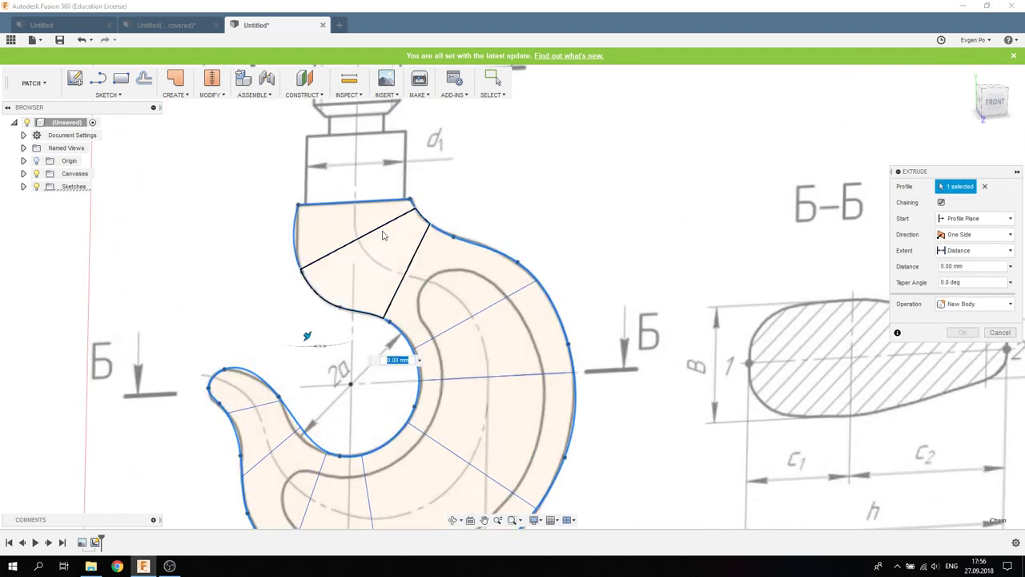
{"action": "left_click", "coordinate": [395, 256]}
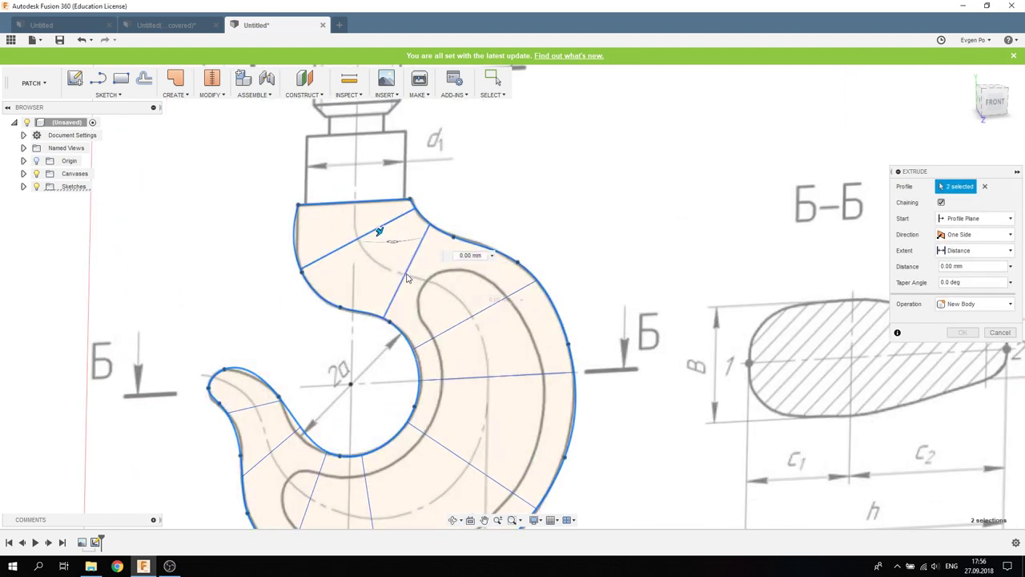
{"action": "left_click", "coordinate": [346, 206]}
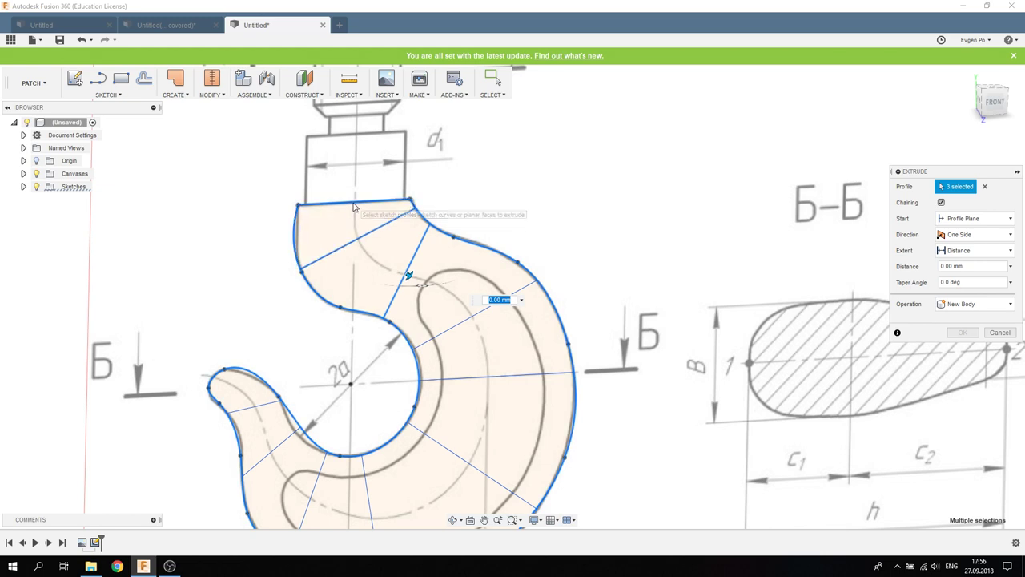
Step: Adjust the trial selection and distance to 7 mm, then clear the profile selection
{"action": "left_click", "coordinate": [472, 323]}
{"action": "left_click", "coordinate": [406, 287]}
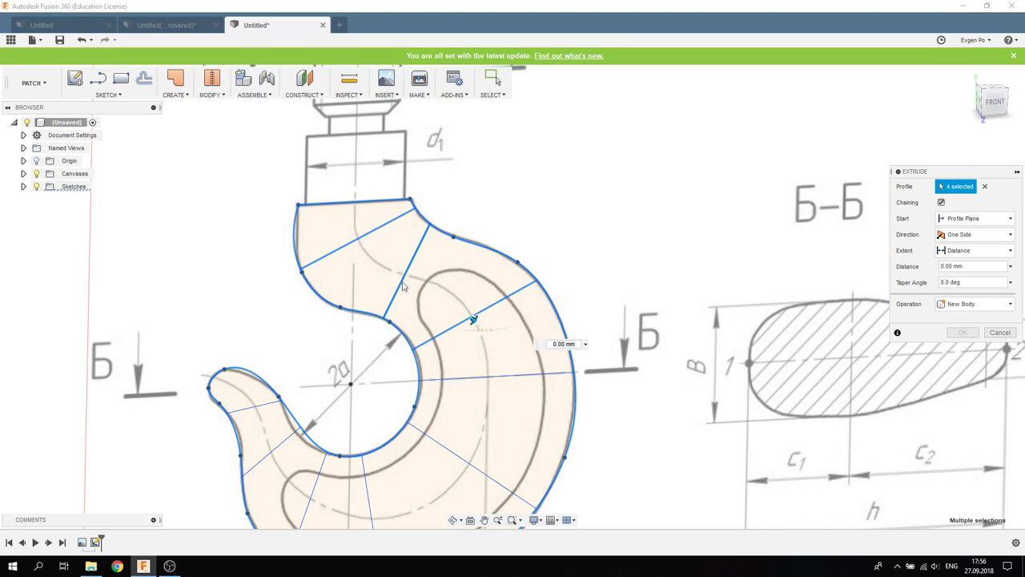
{"action": "scroll", "coordinate": [539, 206], "scroll_direction": "down", "scroll_amount": 2}
{"action": "middle_click_drag", "start_coordinate": [538, 206], "coordinate": [521, 292], "text": "shift"}
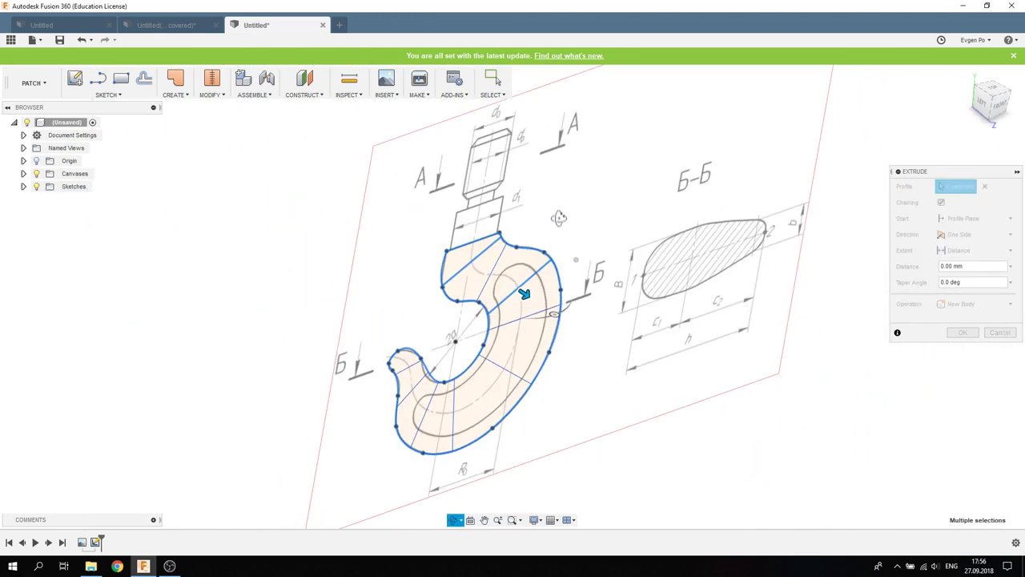
{"action": "mouse_move", "coordinate": [522, 295]}
{"action": "left_mouse_down"}
{"action": "mouse_move", "coordinate": [561, 325]}
{"action": "mouse_move", "coordinate": [550, 319]}
{"action": "left_mouse_up"}
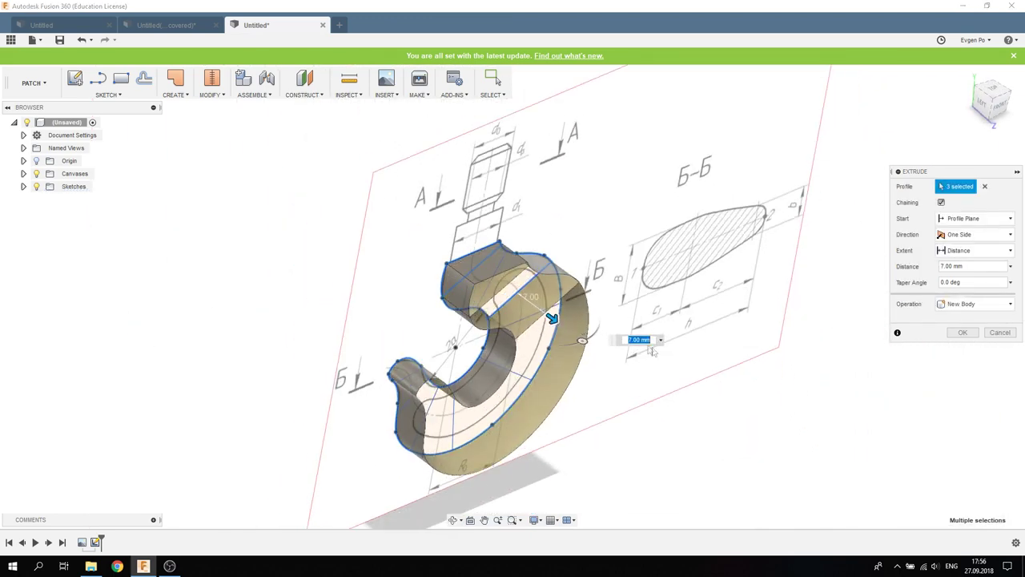
{"action": "left_click", "coordinate": [984, 106]}
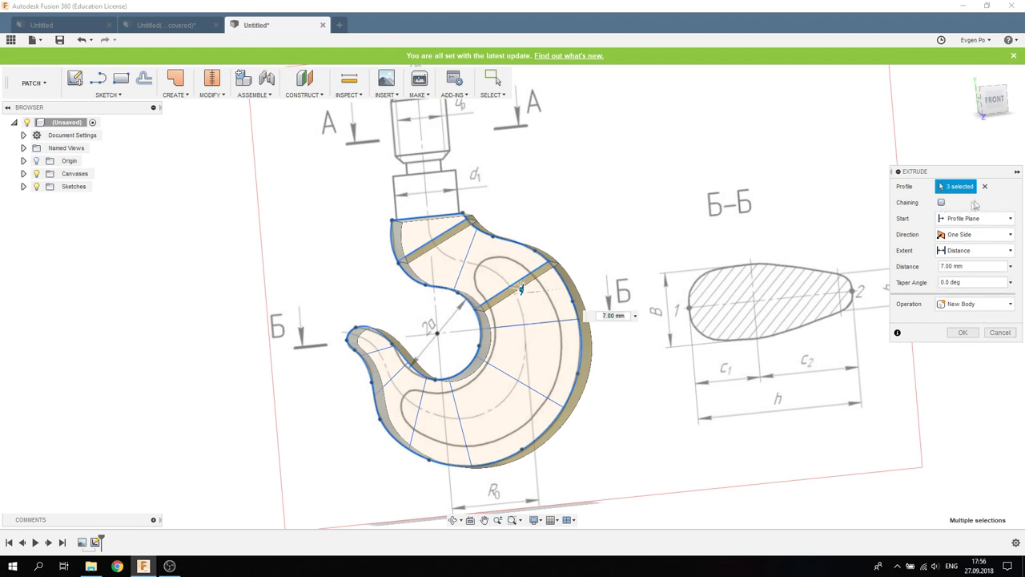
{"action": "left_click", "coordinate": [985, 186]}
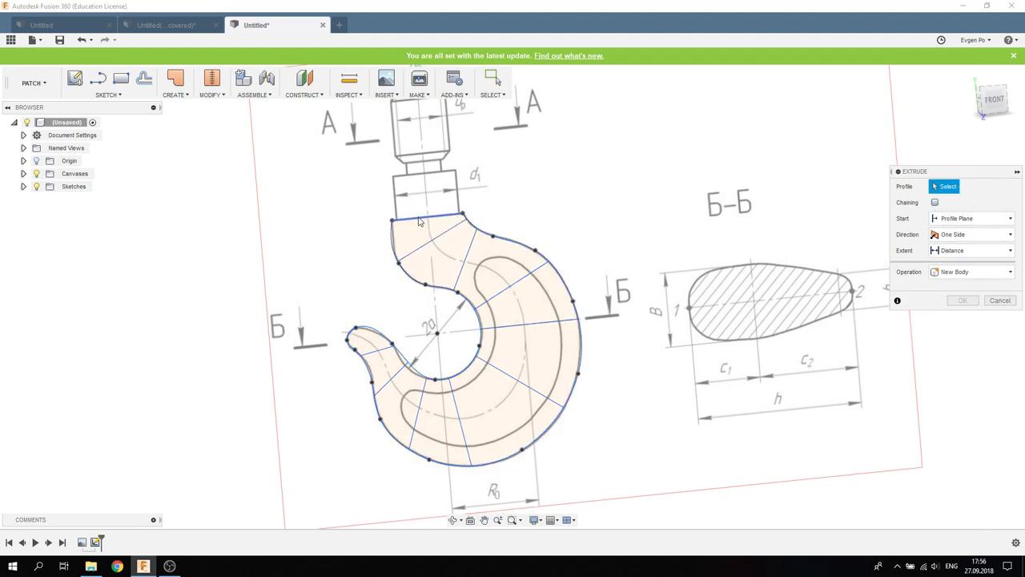
Step: Select the ten thin strip profiles along the hook, from the top down to the tip
{"action": "left_click", "coordinate": [432, 238]}
{"action": "left_click", "coordinate": [431, 245]}
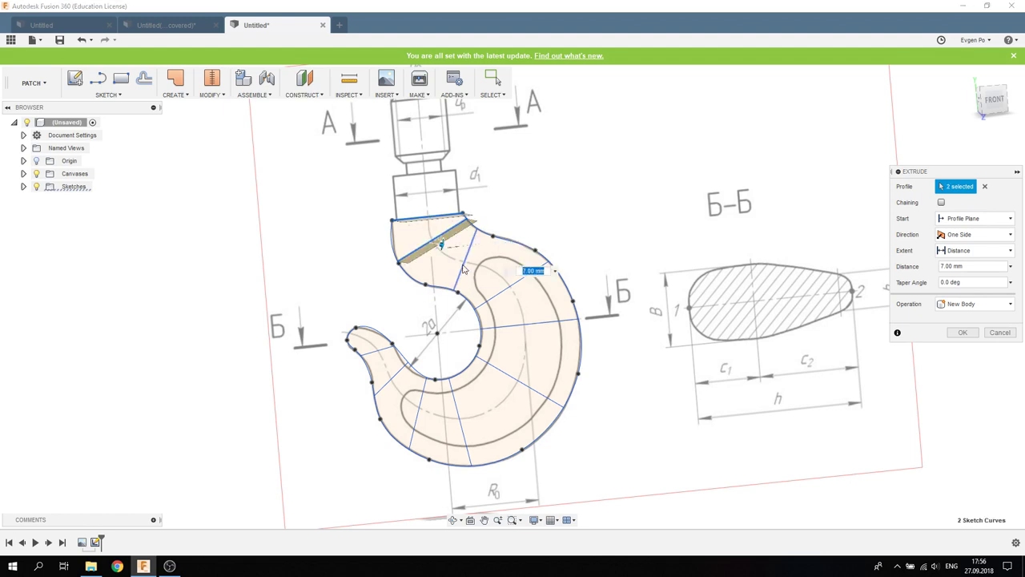
{"action": "left_click", "coordinate": [469, 260]}
{"action": "left_click", "coordinate": [506, 294]}
{"action": "left_click", "coordinate": [533, 325]}
{"action": "left_click", "coordinate": [525, 382]}
{"action": "left_click", "coordinate": [462, 422]}
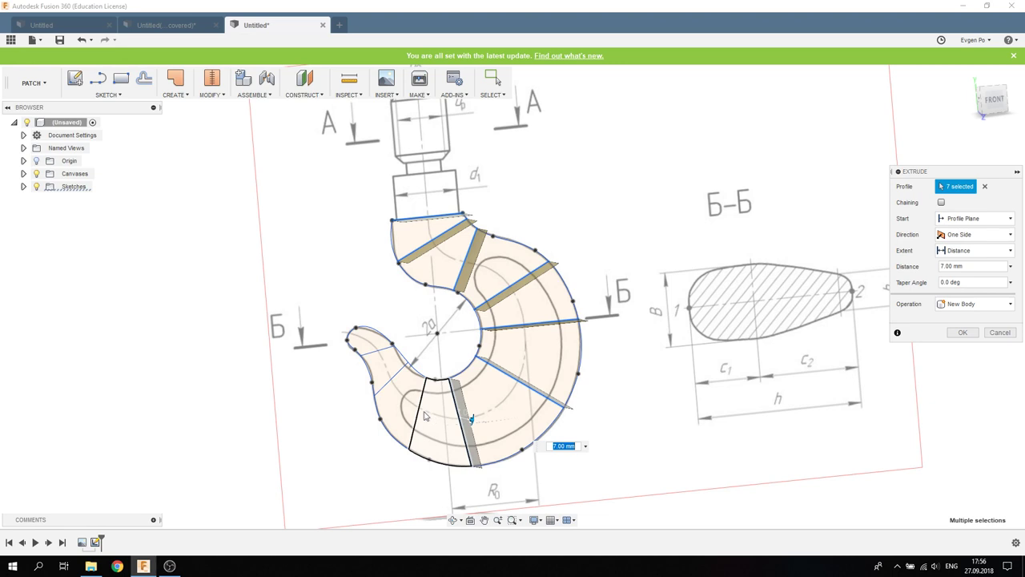
{"action": "left_click", "coordinate": [424, 415]}
{"action": "left_click", "coordinate": [393, 378]}
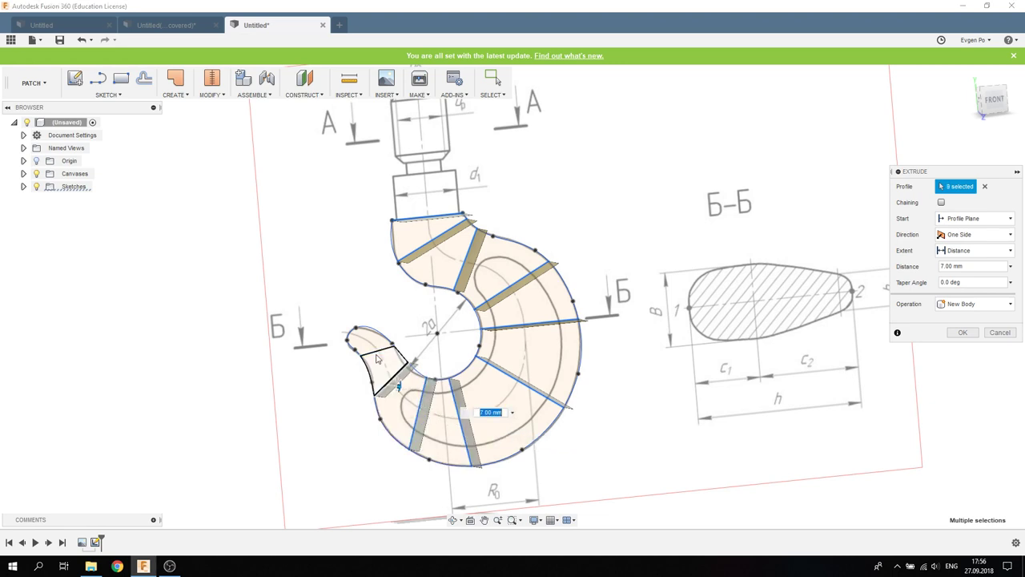
{"action": "left_click", "coordinate": [378, 356]}
Step: Set the extrude distance to 15 mm as a new body and confirm
{"action": "scroll", "coordinate": [378, 356], "scroll_direction": "down", "scroll_amount": 3}
{"action": "middle_click_drag", "start_coordinate": [378, 357], "coordinate": [449, 353], "text": "shift"}
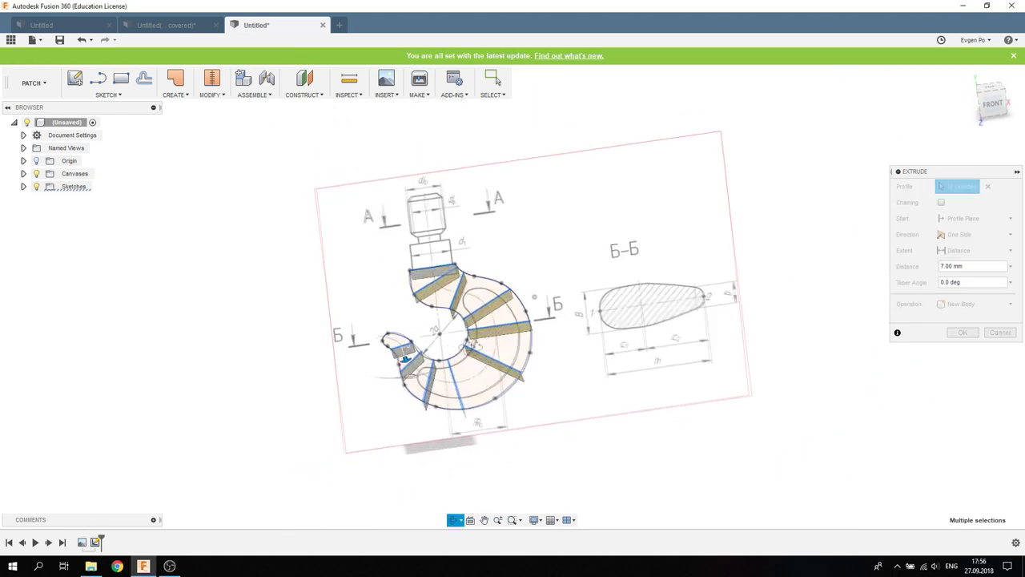
{"action": "left_click_drag", "start_coordinate": [476, 346], "coordinate": [492, 366]}
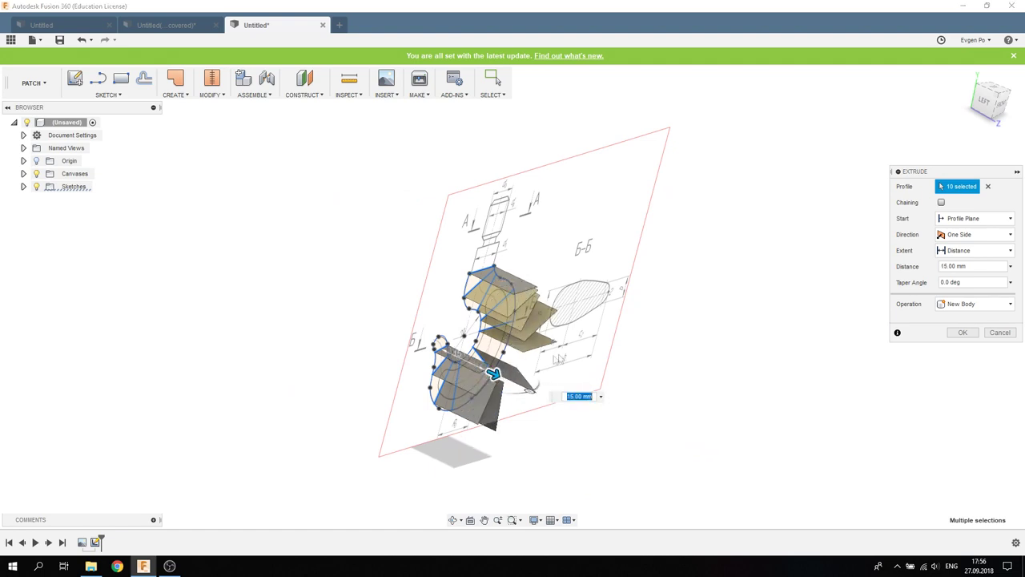
{"action": "middle_click_drag", "start_coordinate": [492, 366], "coordinate": [427, 352], "text": "shift"}
{"action": "mouse_move", "coordinate": [522, 337]}
{"action": "middle_mouse_down", "text": "shift"}
{"action": "mouse_move", "coordinate": [538, 327]}
{"action": "mouse_move", "coordinate": [515, 347]}
{"action": "middle_mouse_up", "text": "shift"}
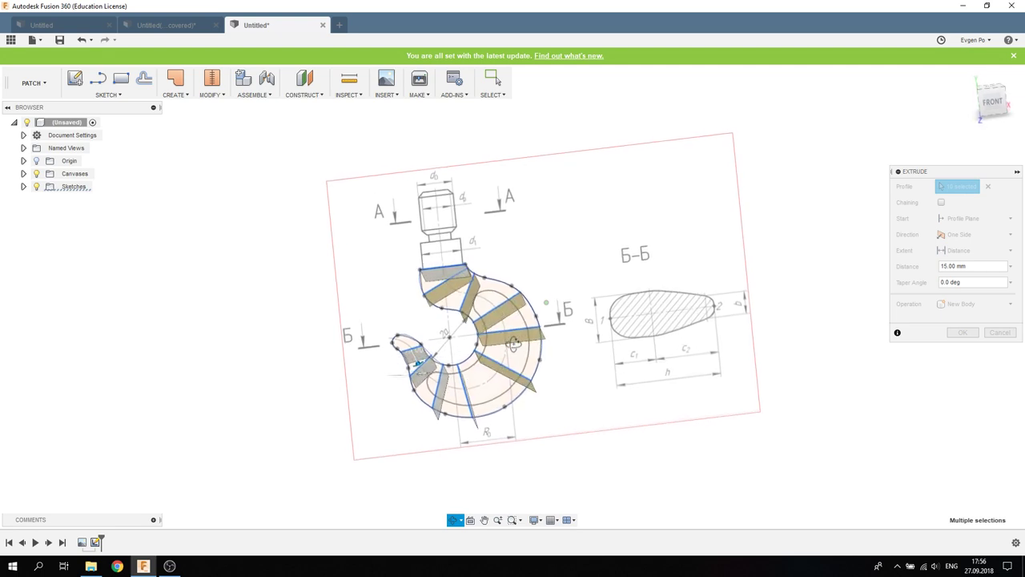
{"action": "middle_click_drag", "start_coordinate": [515, 347], "coordinate": [483, 331], "text": "shift"}
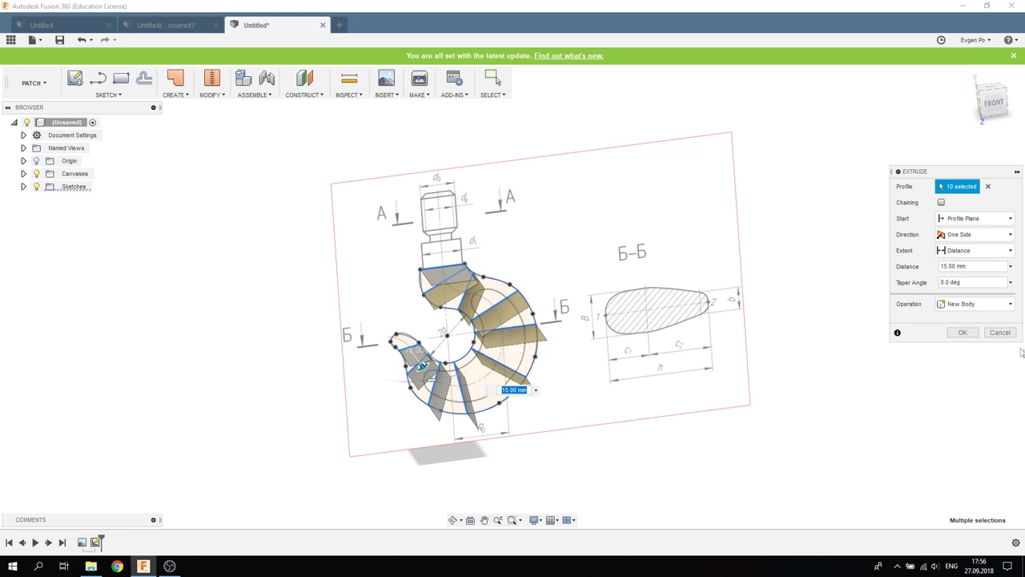
{"action": "left_click", "coordinate": [964, 332]}
{"action": "mouse_move", "coordinate": [577, 288]}
{"action": "middle_mouse_down", "text": "shift"}
{"action": "mouse_move", "coordinate": [593, 280]}
{"action": "mouse_move", "coordinate": [556, 279]}
{"action": "mouse_move", "coordinate": [564, 306]}
{"action": "middle_mouse_up", "text": "shift"}
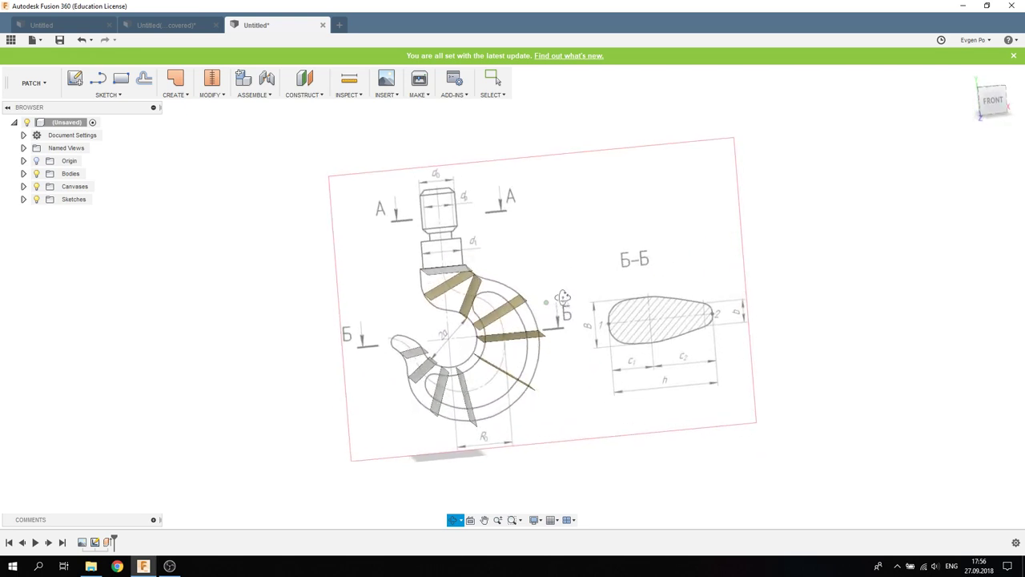
Step: Orbit around the hook, select one extruded cutting plane and open its marking menu
{"action": "scroll", "coordinate": [496, 358], "scroll_direction": "up", "scroll_amount": 3}
{"action": "scroll", "coordinate": [497, 358], "scroll_direction": "up", "scroll_amount": 3}
{"action": "mouse_move", "coordinate": [496, 358]}
{"action": "middle_mouse_down", "text": "shift"}
{"action": "mouse_move", "coordinate": [597, 315]}
{"action": "mouse_move", "coordinate": [484, 319]}
{"action": "middle_mouse_up", "text": "shift"}
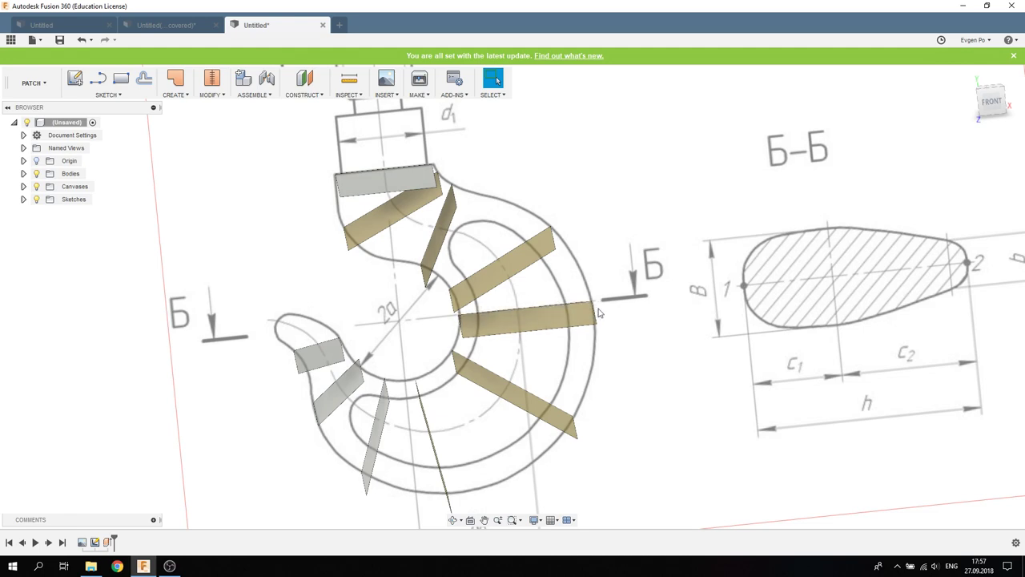
{"action": "mouse_move", "coordinate": [573, 292]}
{"action": "middle_mouse_down", "text": "shift"}
{"action": "mouse_move", "coordinate": [552, 283]}
{"action": "mouse_move", "coordinate": [480, 319]}
{"action": "middle_mouse_up", "text": "shift"}
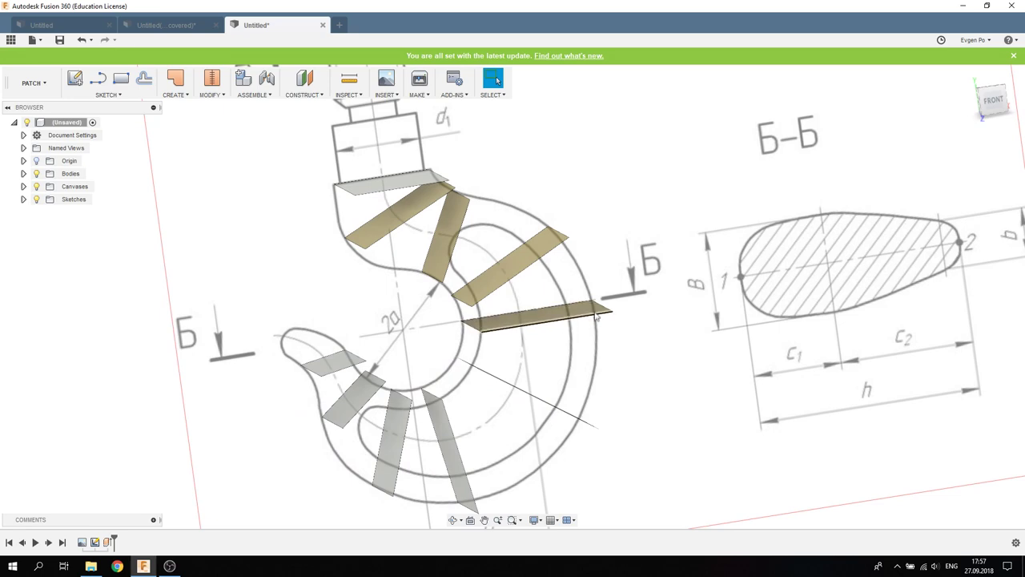
{"action": "middle_click_drag", "start_coordinate": [585, 308], "coordinate": [562, 332], "text": "shift"}
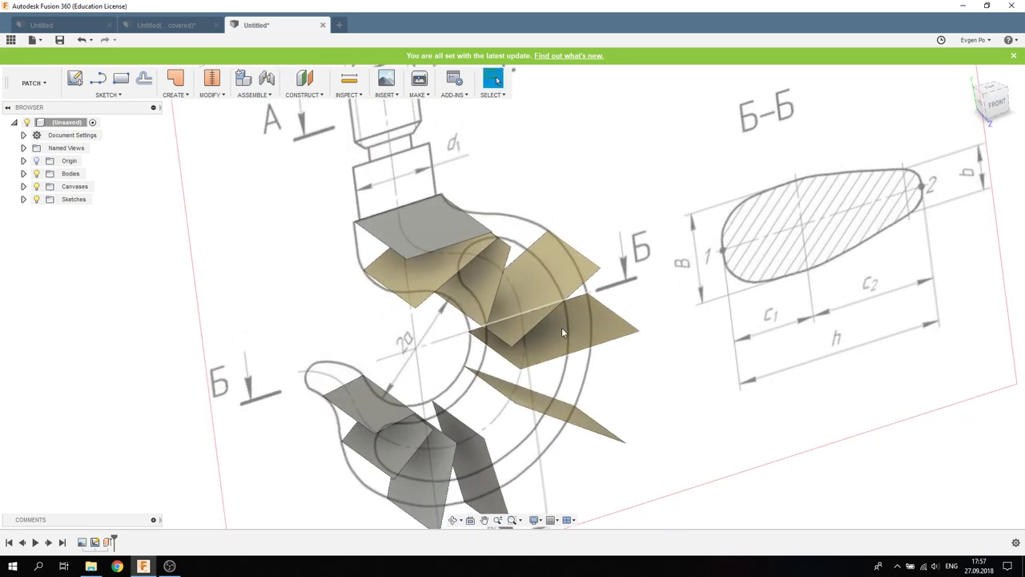
{"action": "left_click", "coordinate": [577, 331]}
{"action": "right_click", "coordinate": [578, 330]}
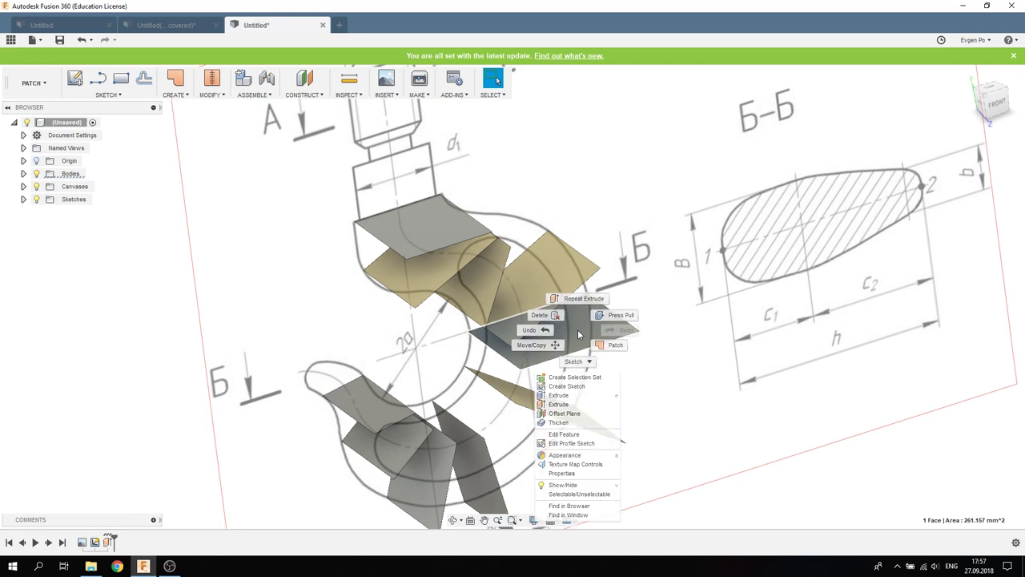
Step: Create a sketch on the selected cutting plane with Slice enabled
{"action": "left_click", "coordinate": [572, 388]}
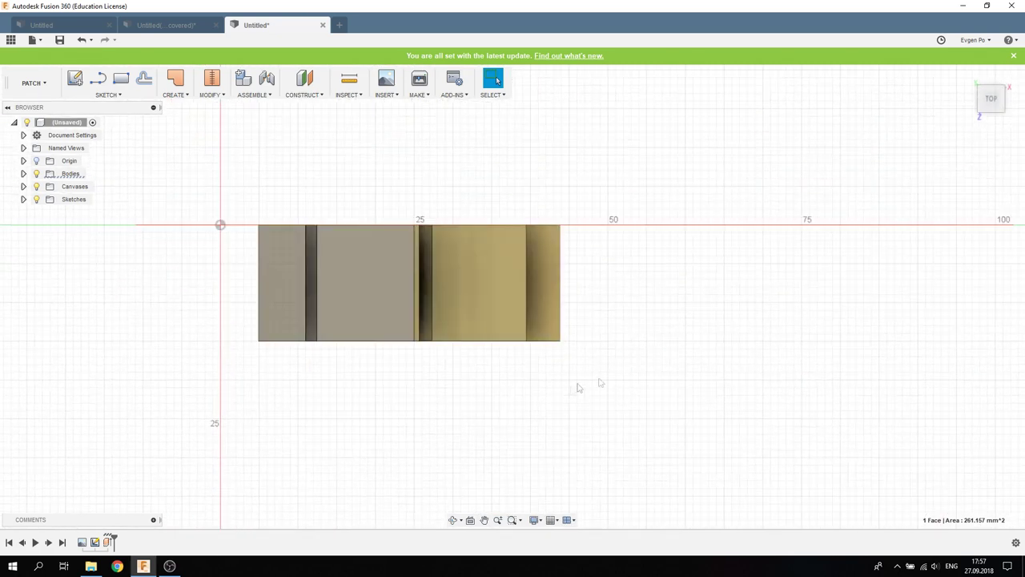
{"action": "left_click", "coordinate": [957, 267]}
{"action": "mouse_move", "coordinate": [608, 282]}
{"action": "middle_mouse_down", "text": "shift"}
{"action": "mouse_move", "coordinate": [656, 232]}
{"action": "mouse_move", "coordinate": [609, 248]}
{"action": "middle_mouse_up", "text": "shift"}
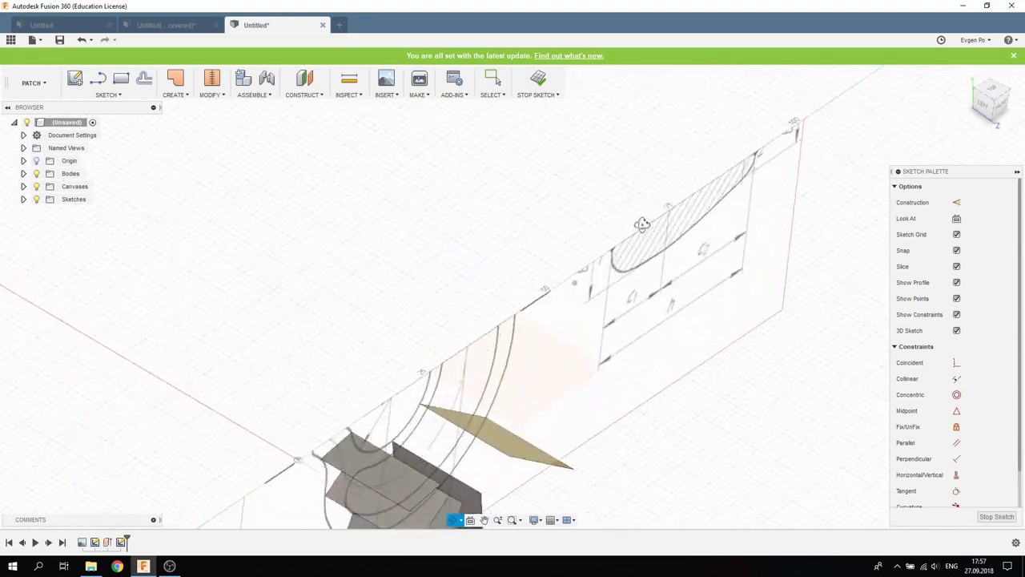
Step: Draw a lower and an upper circle on the section plane
{"action": "left_click", "coordinate": [107, 96]}
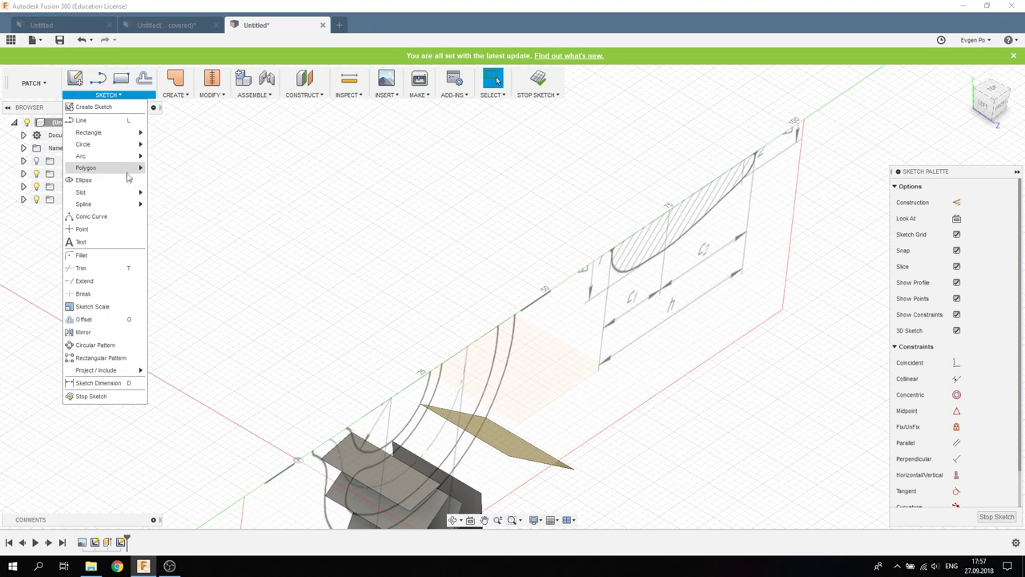
{"action": "middle_click_drag", "start_coordinate": [481, 281], "coordinate": [428, 366], "text": "shift"}
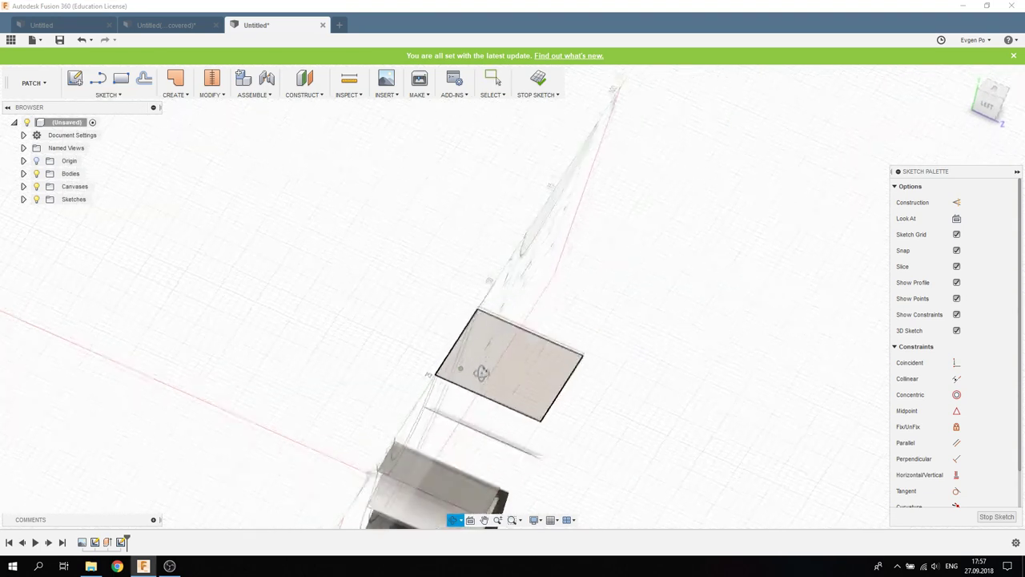
{"action": "key", "text": "c"}
{"action": "left_click", "coordinate": [462, 350]}
{"action": "left_click", "coordinate": [437, 391]}
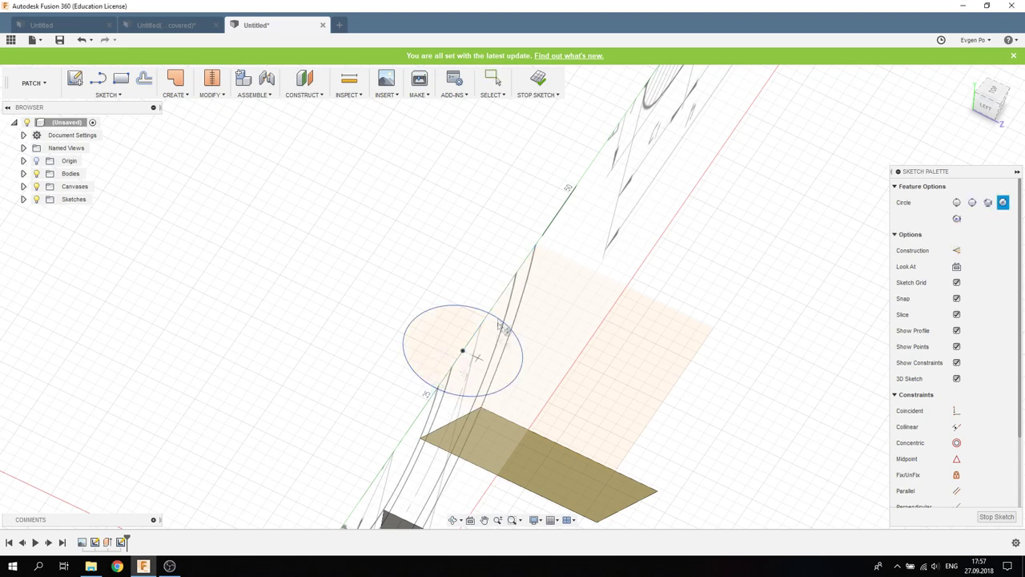
{"action": "left_click", "coordinate": [513, 277]}
{"action": "left_click", "coordinate": [538, 247]}
{"action": "mouse_move", "coordinate": [489, 275]}
{"action": "middle_mouse_down", "text": "shift"}
{"action": "mouse_move", "coordinate": [366, 213]}
{"action": "mouse_move", "coordinate": [348, 218]}
{"action": "middle_mouse_up", "text": "shift"}
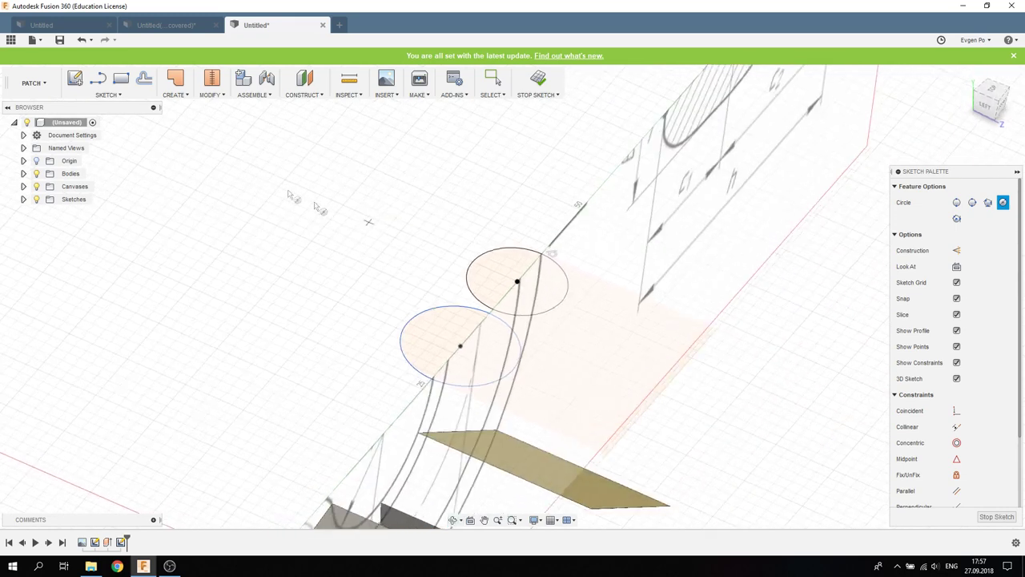
Step: Draw a line beside the circles and make it tangent to both
{"action": "left_click", "coordinate": [99, 79]}
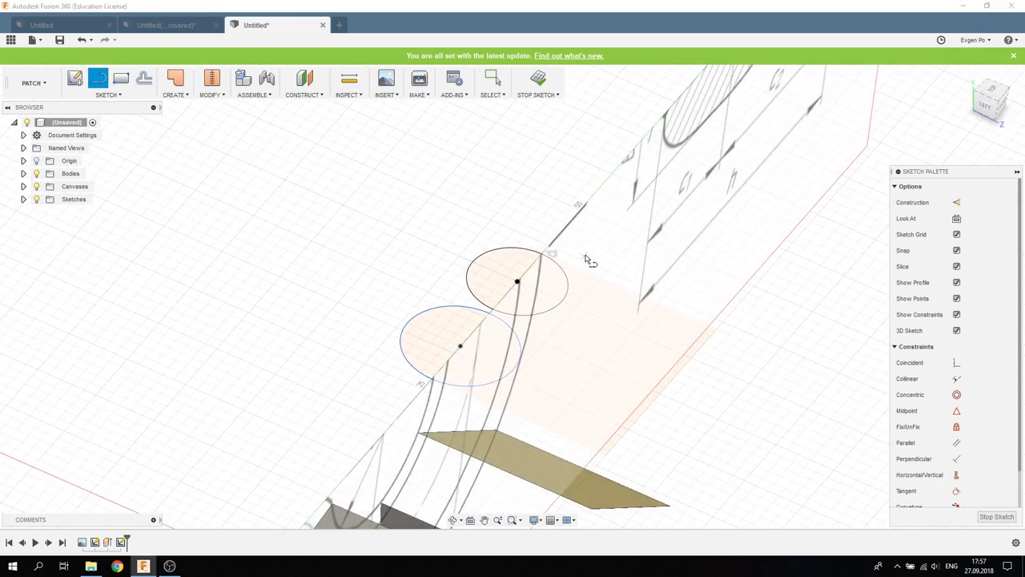
{"action": "left_click", "coordinate": [602, 260]}
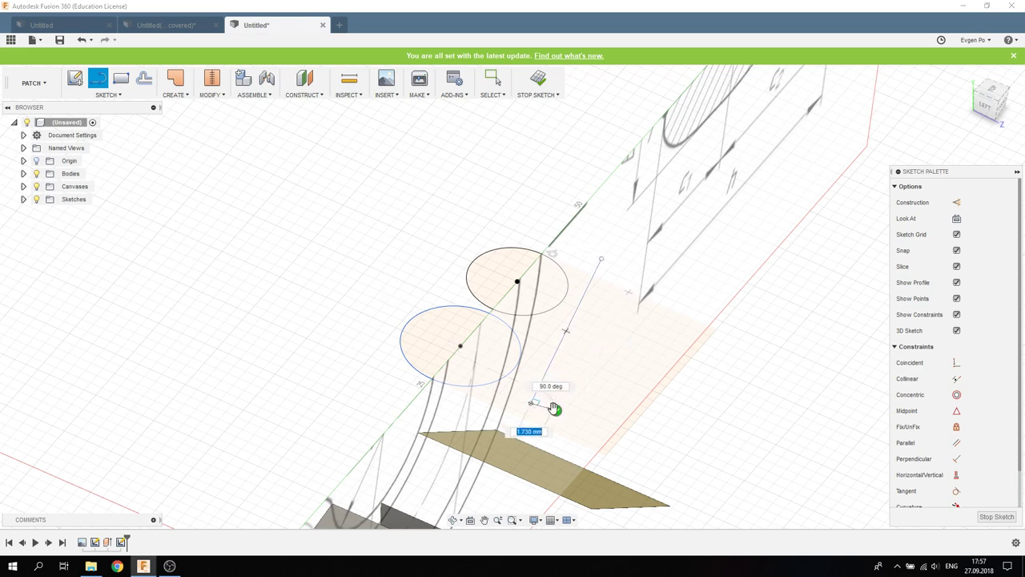
{"action": "left_click", "coordinate": [557, 411]}
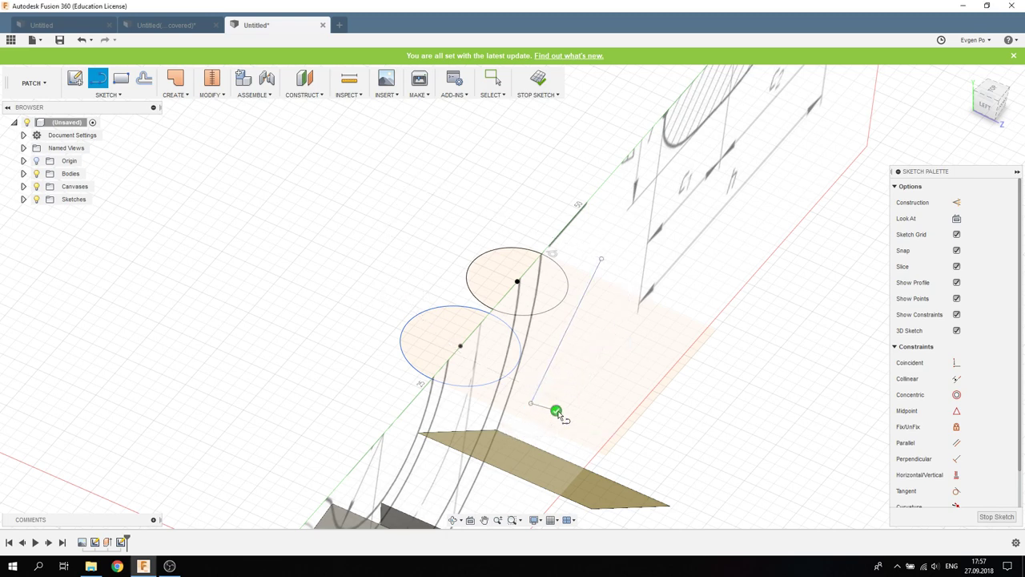
{"action": "left_click", "coordinate": [957, 490]}
{"action": "left_click", "coordinate": [517, 375]}
{"action": "left_click", "coordinate": [540, 386]}
{"action": "left_click", "coordinate": [562, 297]}
{"action": "left_click", "coordinate": [549, 296]}
Step: Trim the stray line segment and both circles' inner arcs
{"action": "left_click", "coordinate": [957, 491]}
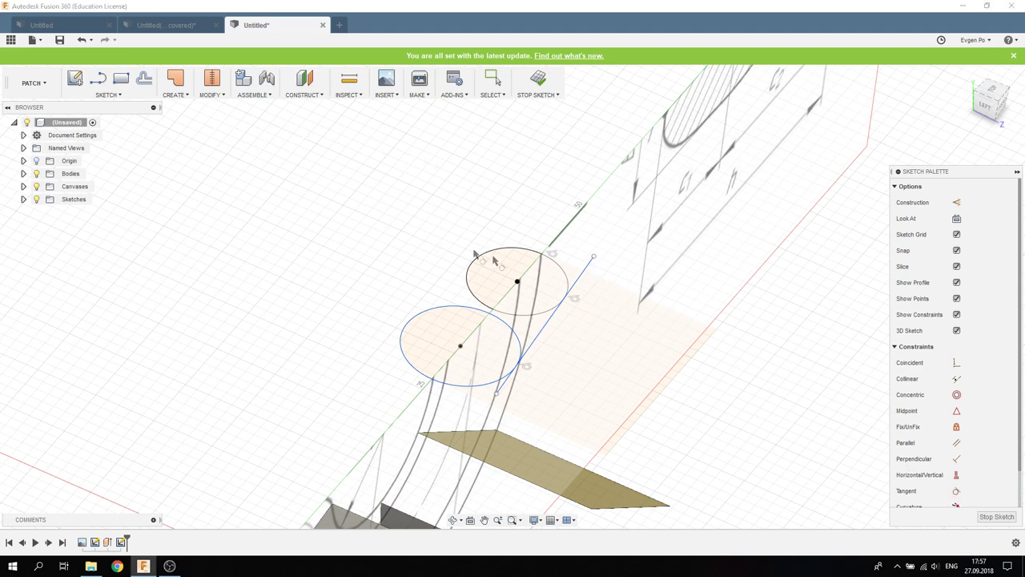
{"action": "left_click", "coordinate": [582, 275]}
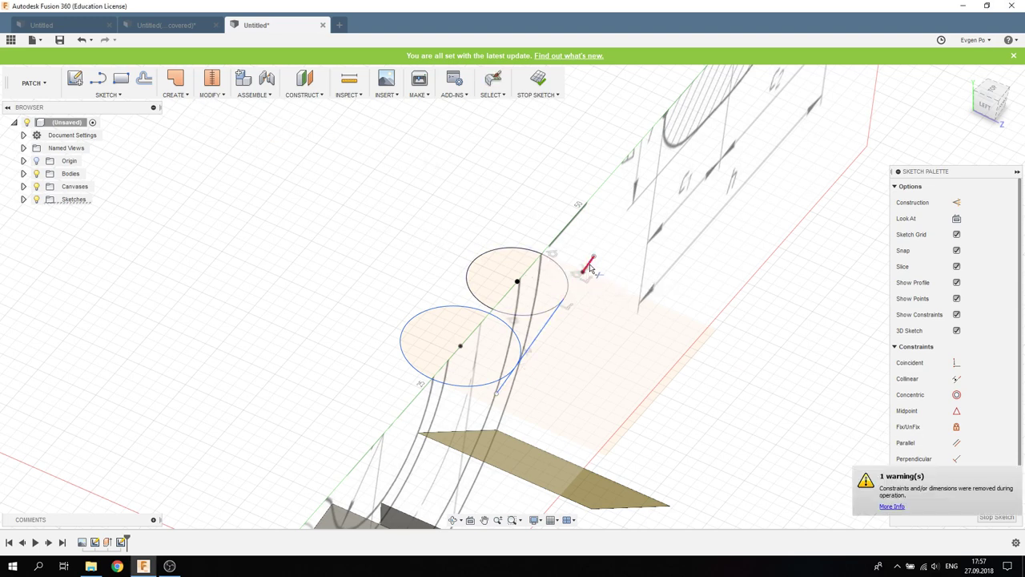
{"action": "left_click", "coordinate": [525, 314]}
{"action": "left_click", "coordinate": [507, 329]}
{"action": "mouse_move", "coordinate": [567, 337]}
{"action": "middle_mouse_down", "text": "shift"}
{"action": "mouse_move", "coordinate": [579, 298]}
{"action": "mouse_move", "coordinate": [585, 319]}
{"action": "middle_mouse_up", "text": "shift"}
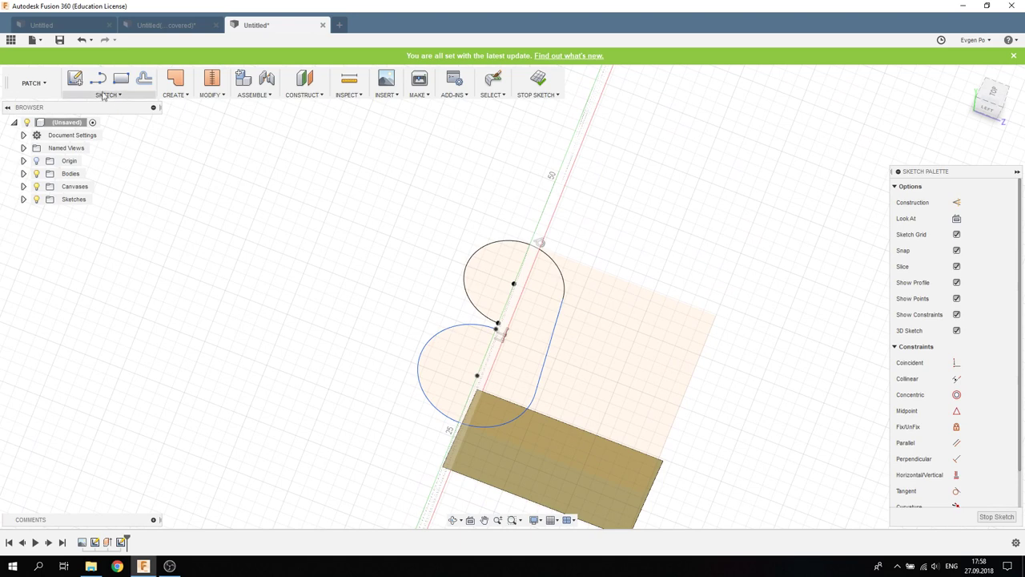
Step: Draw a line from the upper circle's top point through both circle centres
{"action": "left_click", "coordinate": [98, 78]}
{"action": "middle_click_drag", "start_coordinate": [469, 427], "coordinate": [550, 288], "text": "shift"}
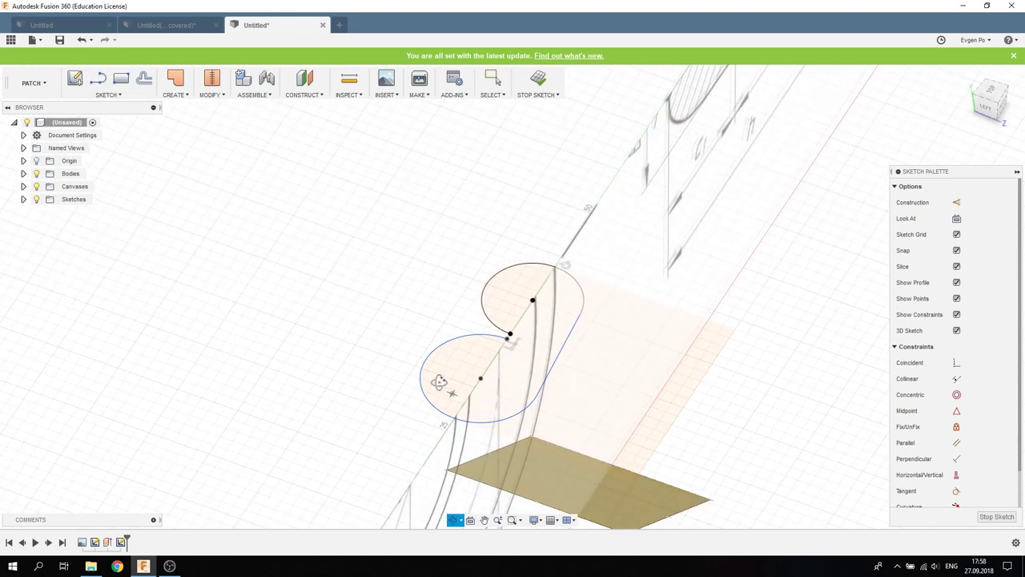
{"action": "left_click", "coordinate": [560, 270]}
{"action": "left_click", "coordinate": [453, 418]}
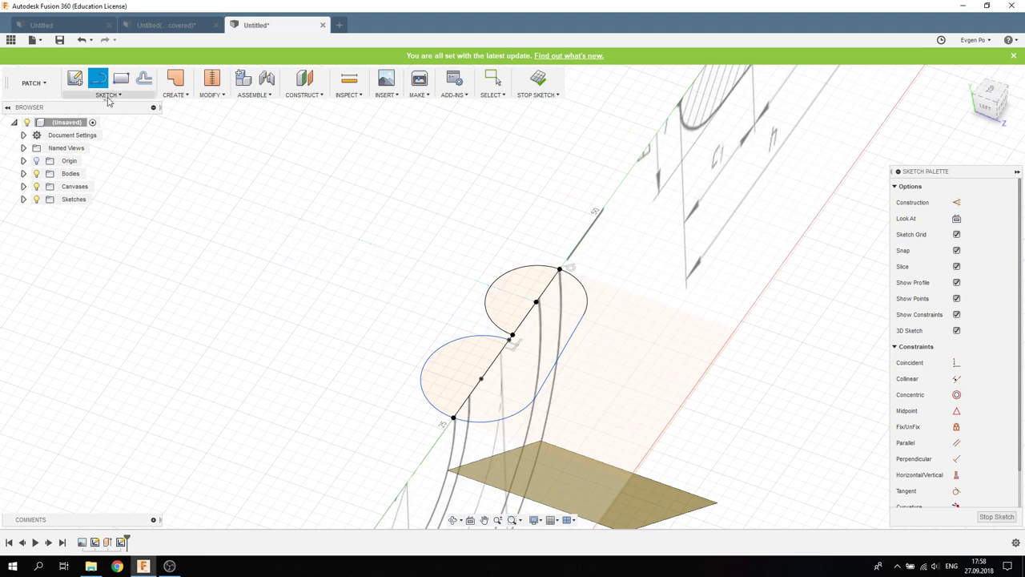
{"action": "key", "text": "Escape"}
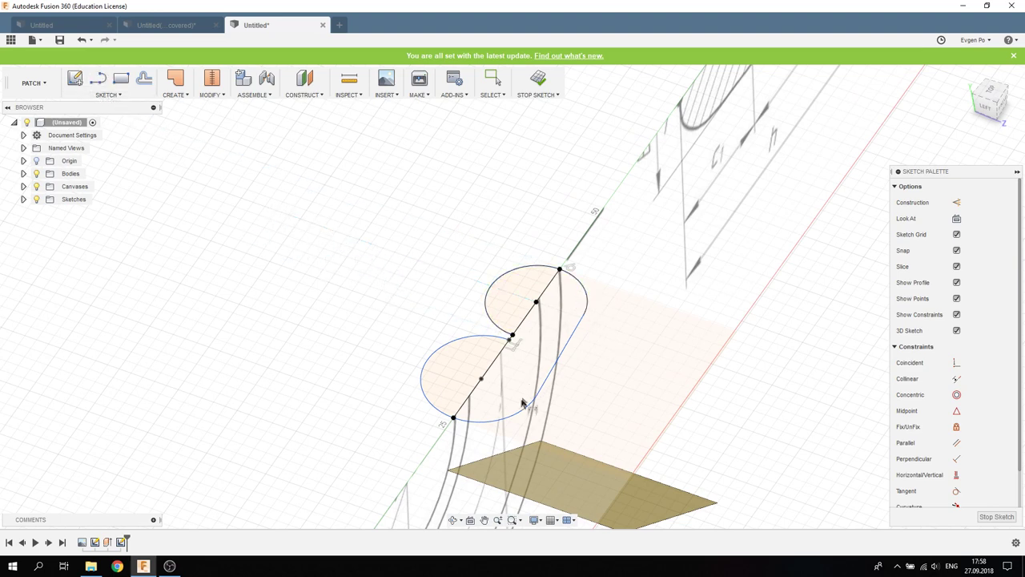
Step: Dimension the lower circle to a 5 mm radius and the upper circle to 3 mm
{"action": "left_click", "coordinate": [517, 415]}
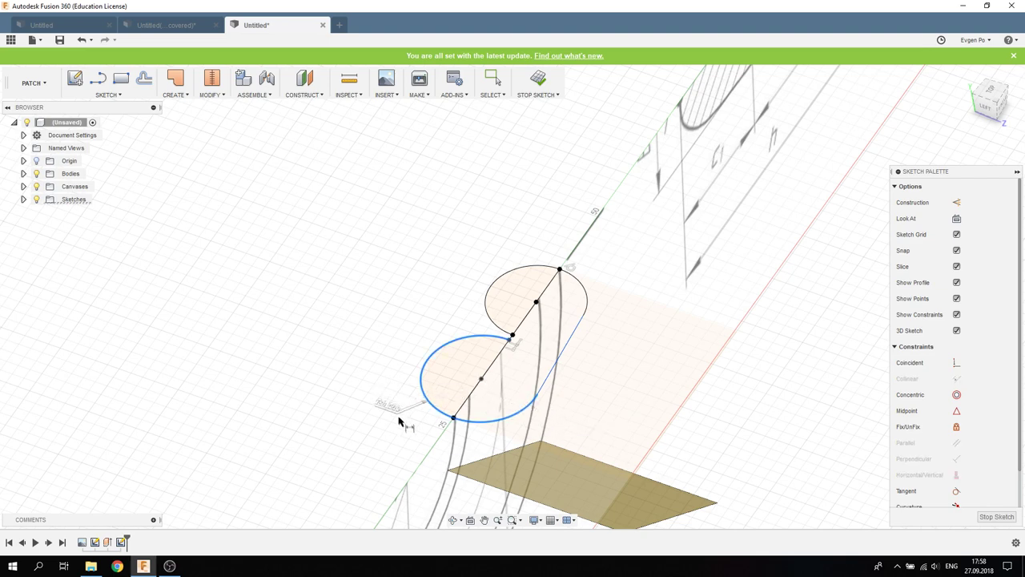
{"action": "left_click", "coordinate": [521, 461]}
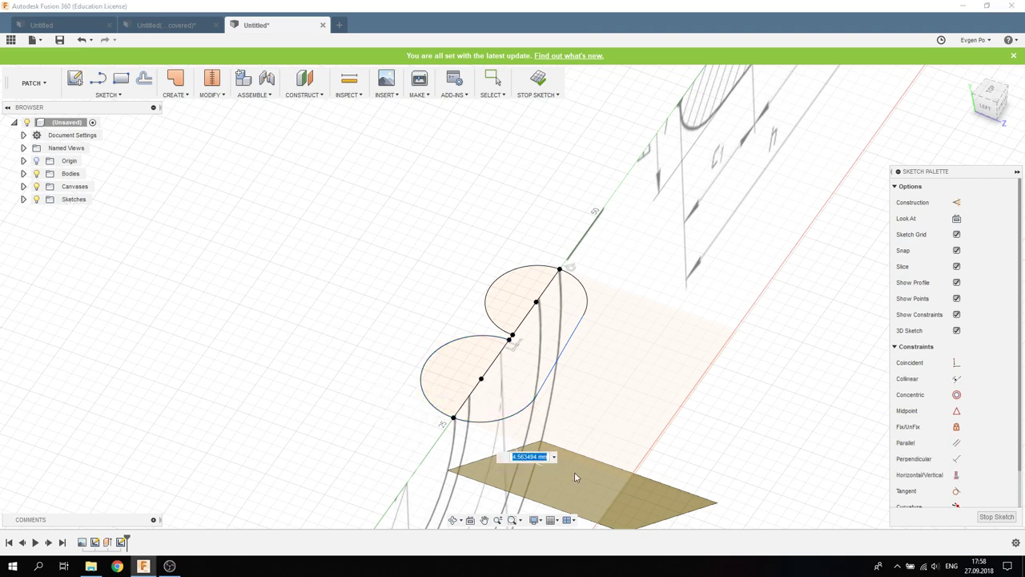
{"action": "type", "text": "5"}
{"action": "key", "text": "Return"}
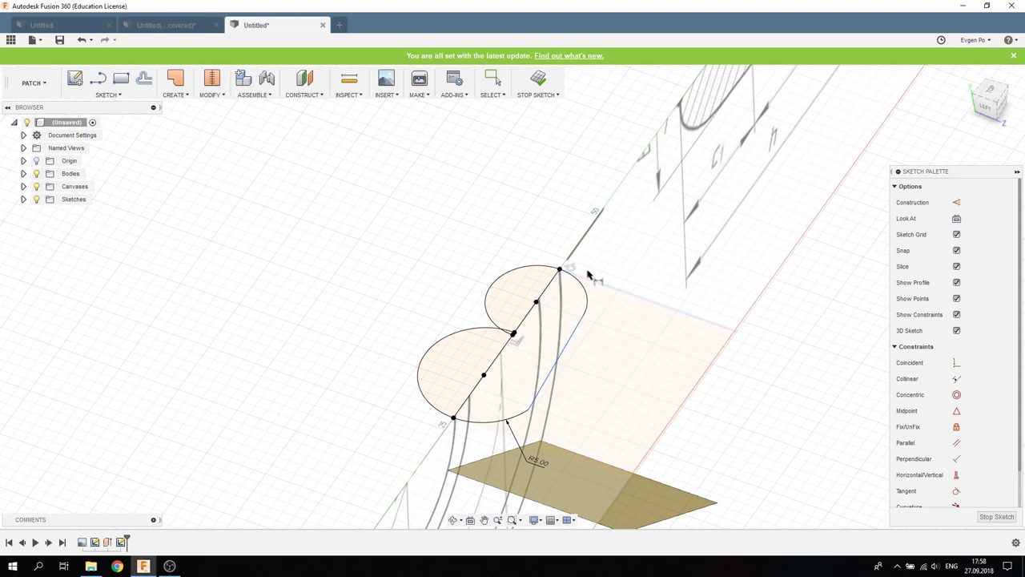
{"action": "left_click", "coordinate": [584, 286]}
{"action": "left_click", "coordinate": [630, 272]}
{"action": "type", "text": "3"}
{"action": "key", "text": "Return"}
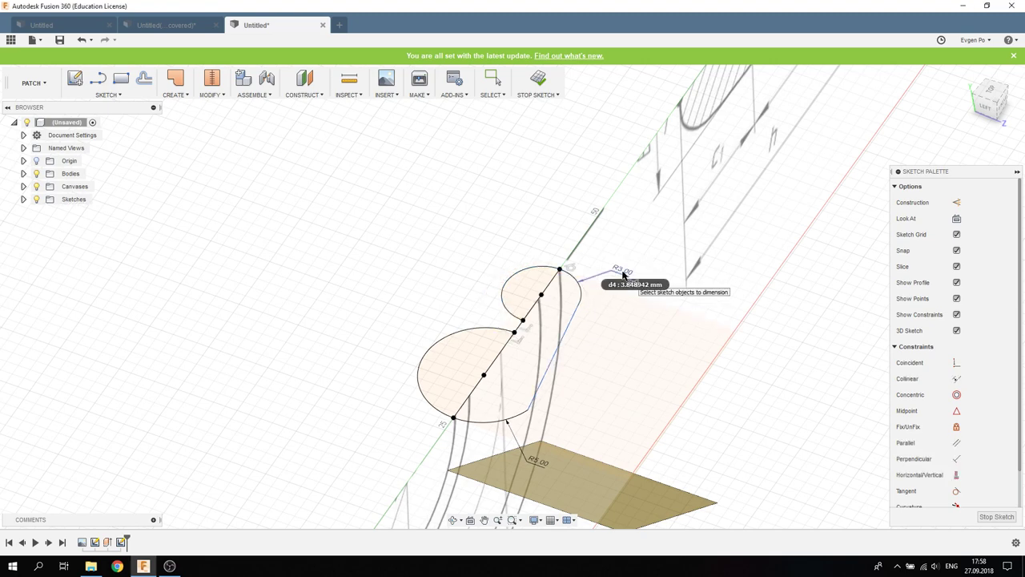
{"action": "key", "text": "Escape"}
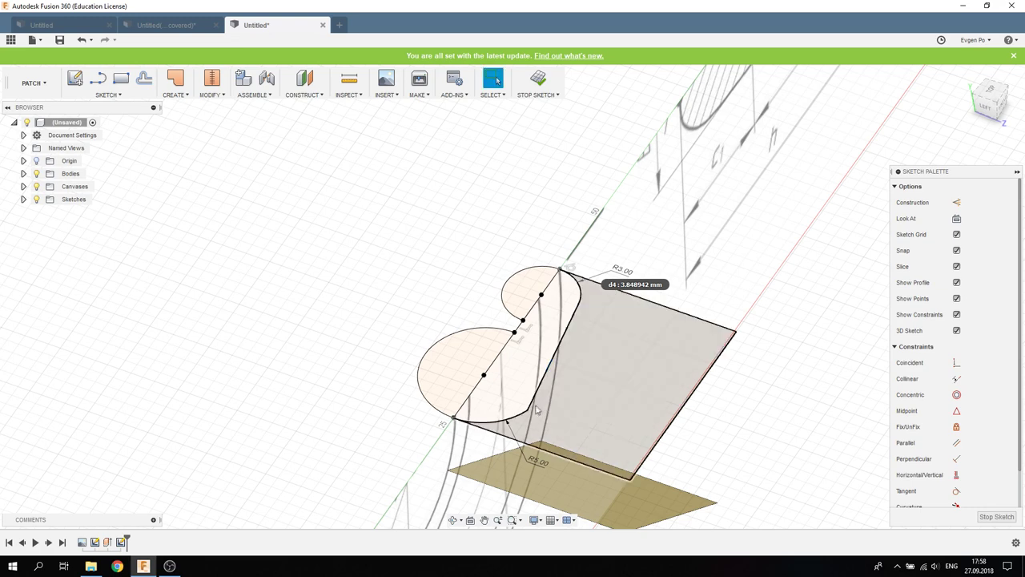
Step: Inspect the finished cross-section and finish the sketch
{"action": "left_click", "coordinate": [529, 409]}
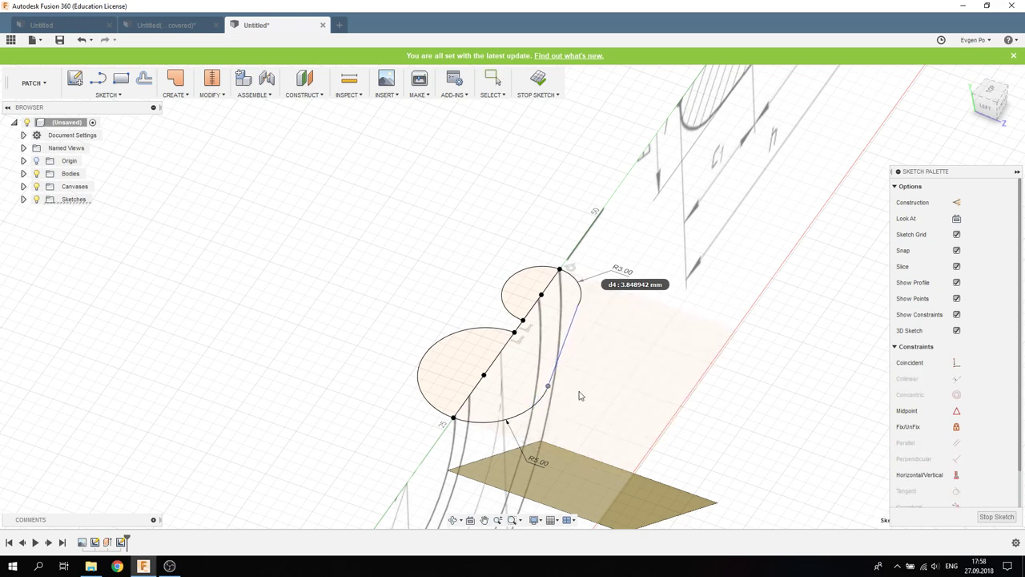
{"action": "mouse_move", "coordinate": [451, 300]}
{"action": "middle_mouse_down", "text": "shift"}
{"action": "mouse_move", "coordinate": [400, 257]}
{"action": "mouse_move", "coordinate": [430, 332]}
{"action": "middle_mouse_up", "text": "shift"}
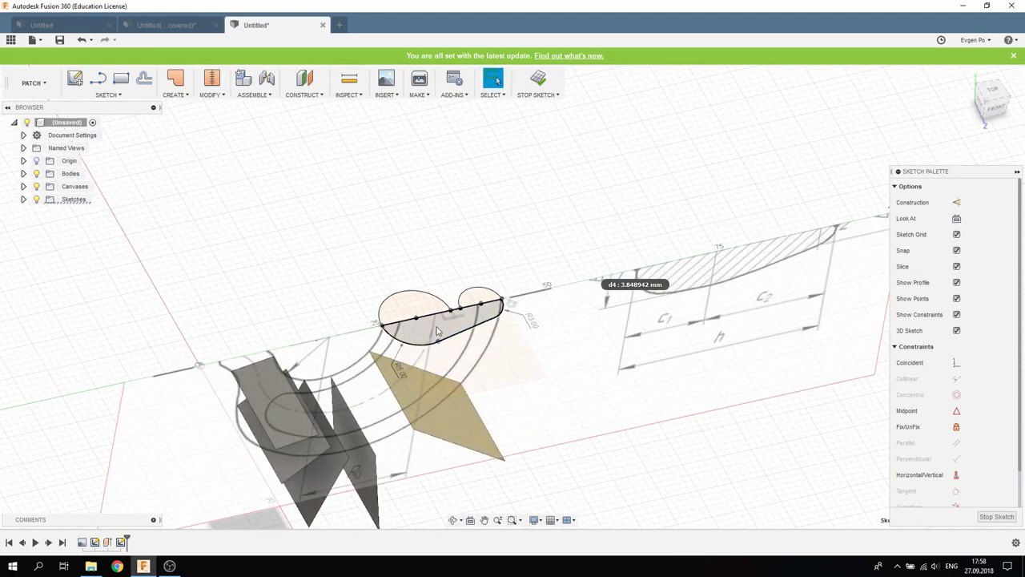
{"action": "left_click", "coordinate": [998, 517]}
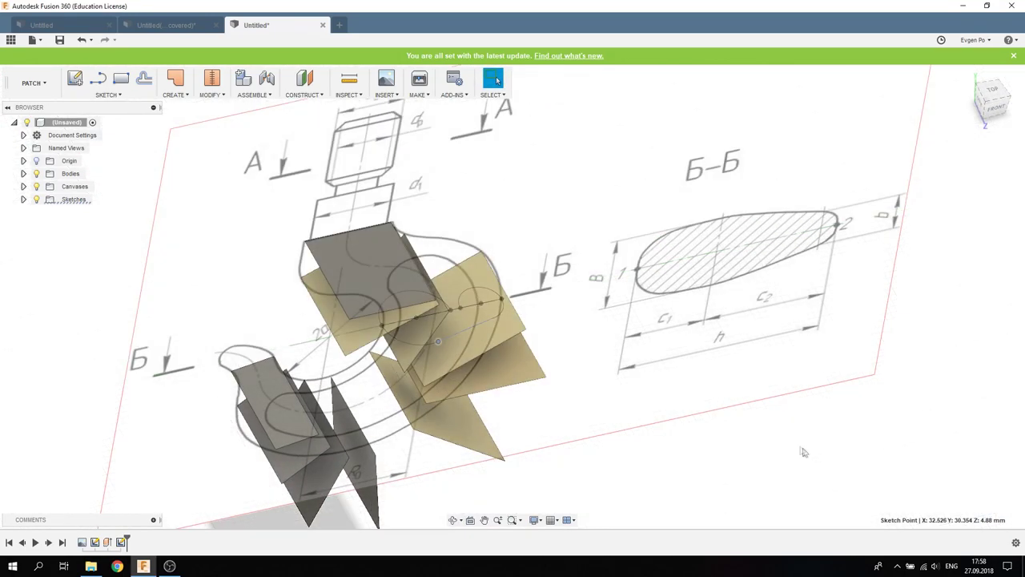
Step: Start a new sketch on the next section plane with Slice enabled
{"action": "mouse_move", "coordinate": [681, 393]}
{"action": "middle_mouse_down", "text": "shift"}
{"action": "mouse_move", "coordinate": [665, 381]}
{"action": "mouse_move", "coordinate": [360, 349]}
{"action": "middle_mouse_up", "text": "shift"}
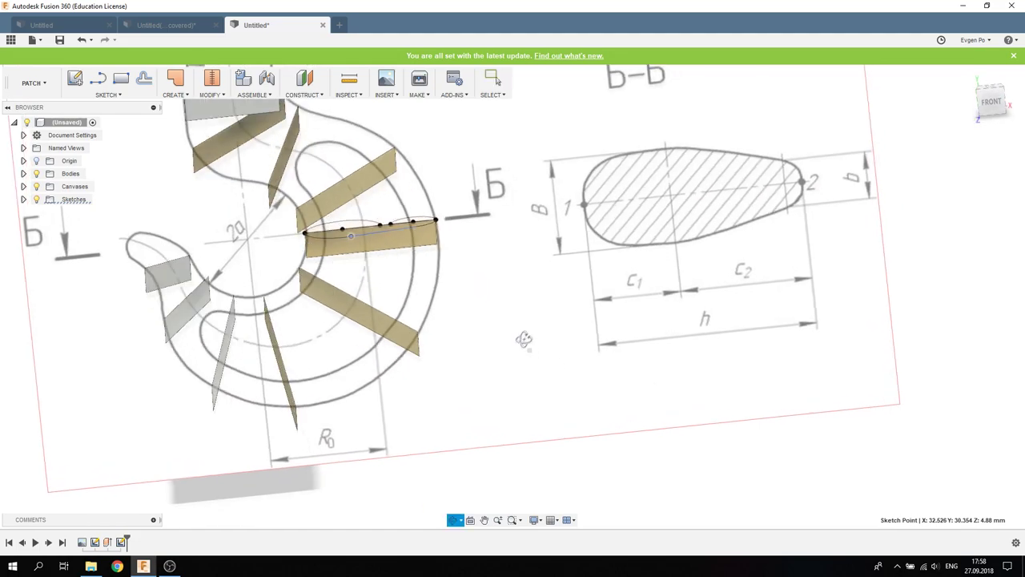
{"action": "right_click", "coordinate": [361, 349]}
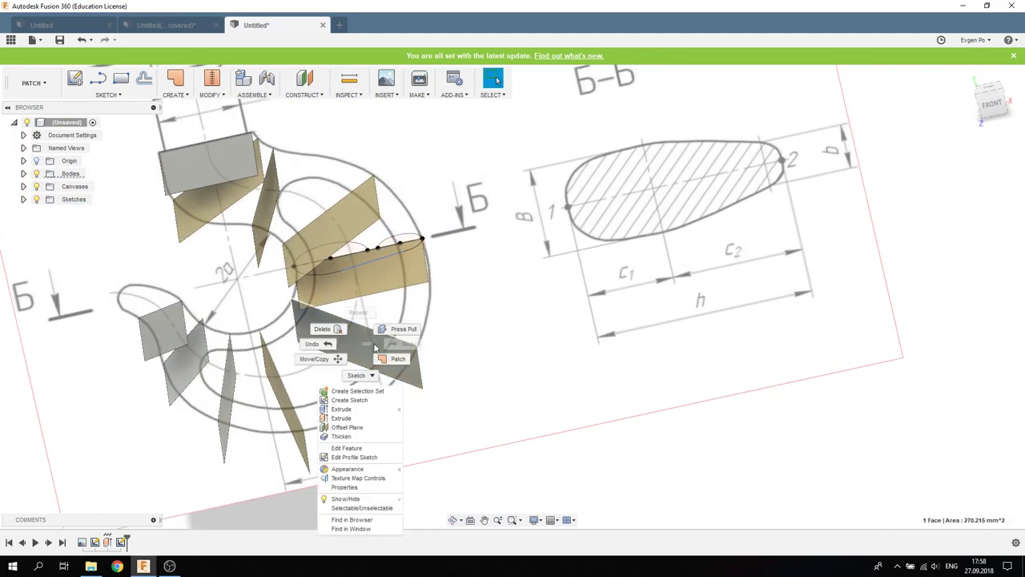
{"action": "middle_click_drag", "start_coordinate": [354, 400], "coordinate": [353, 403], "text": "shift"}
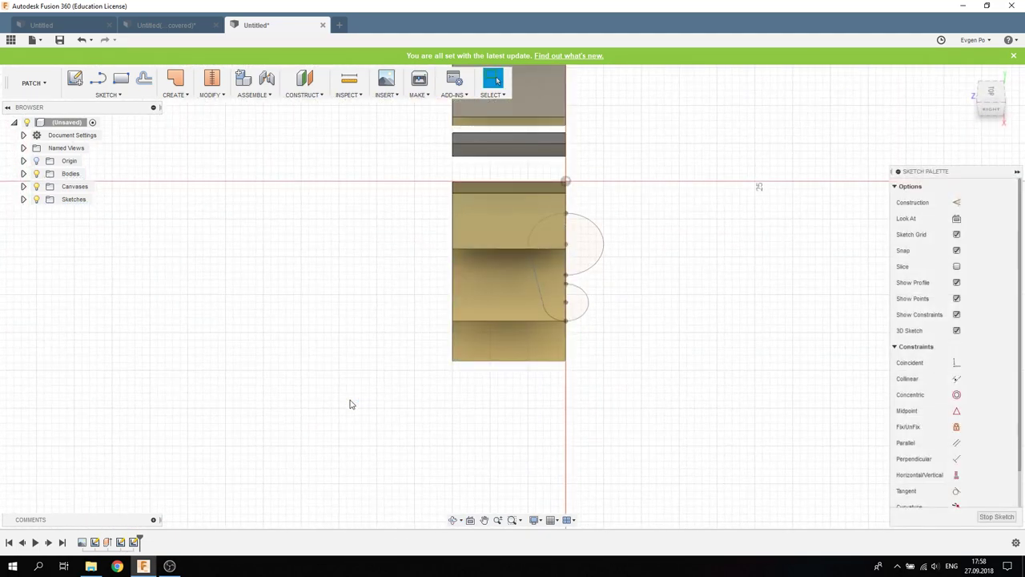
{"action": "left_click", "coordinate": [957, 267]}
{"action": "mouse_move", "coordinate": [707, 355]}
{"action": "middle_mouse_down", "text": "shift"}
{"action": "mouse_move", "coordinate": [806, 283]}
{"action": "mouse_move", "coordinate": [755, 277]}
{"action": "mouse_move", "coordinate": [763, 264]}
{"action": "mouse_move", "coordinate": [777, 270]}
{"action": "mouse_move", "coordinate": [343, 304]}
{"action": "middle_mouse_up", "text": "shift"}
Step: Draw a section line from the hook's outer outline to its inner outline
{"action": "key", "text": "l"}
{"action": "middle_click_drag", "start_coordinate": [429, 388], "coordinate": [479, 430], "text": "shift"}
{"action": "mouse_move", "coordinate": [639, 457]}
{"action": "middle_mouse_down", "text": "shift"}
{"action": "mouse_move", "coordinate": [630, 435]}
{"action": "mouse_move", "coordinate": [448, 405]}
{"action": "middle_mouse_up", "text": "shift"}
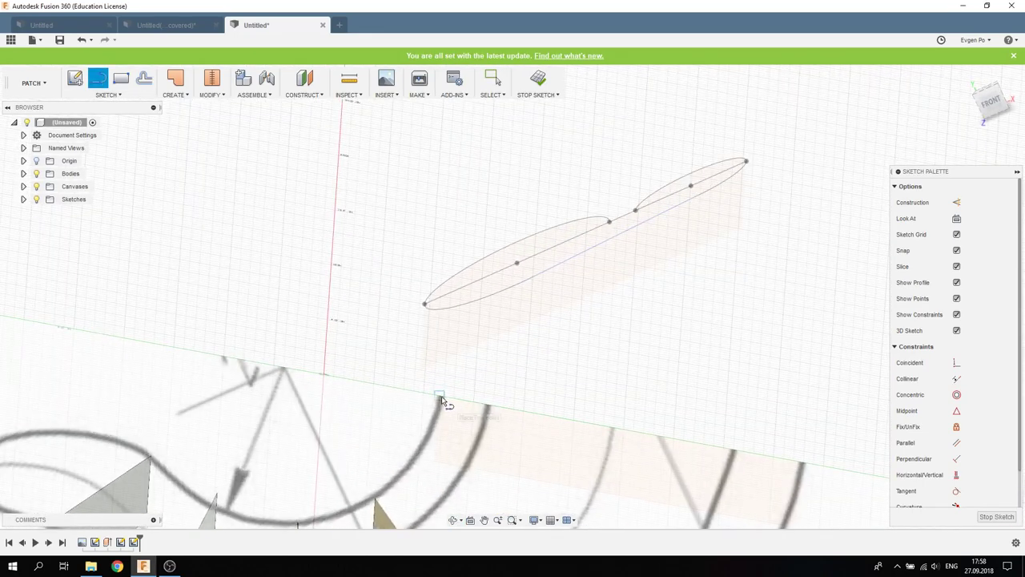
{"action": "mouse_move", "coordinate": [801, 471]}
{"action": "middle_mouse_down", "text": "shift"}
{"action": "mouse_move", "coordinate": [705, 440]}
{"action": "mouse_move", "coordinate": [781, 476]}
{"action": "middle_mouse_up", "text": "shift"}
{"action": "left_click", "coordinate": [781, 478]}
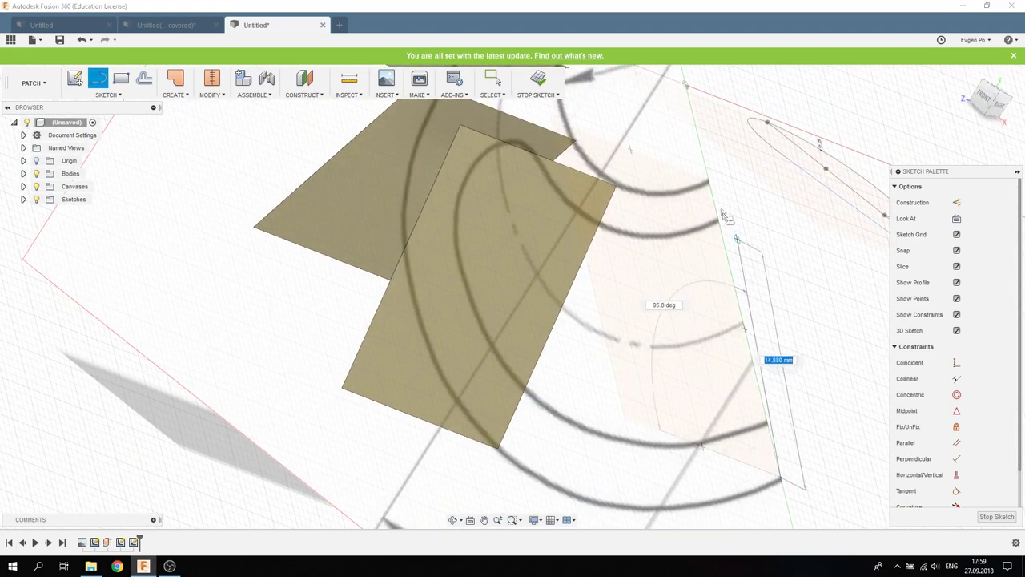
{"action": "left_click", "coordinate": [709, 181]}
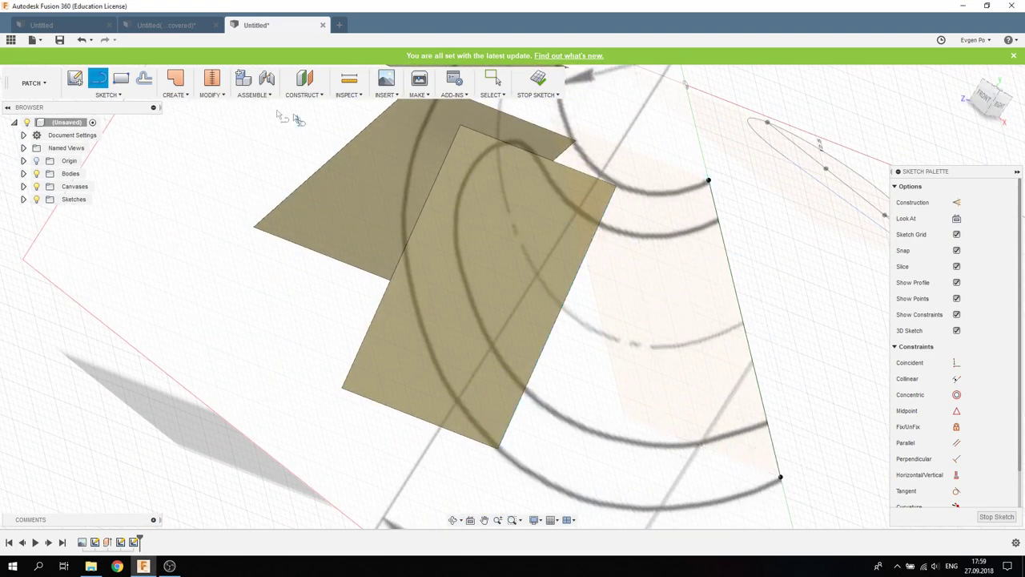
Step: Add a two-point circle at each end of the section line
{"action": "key", "text": "c"}
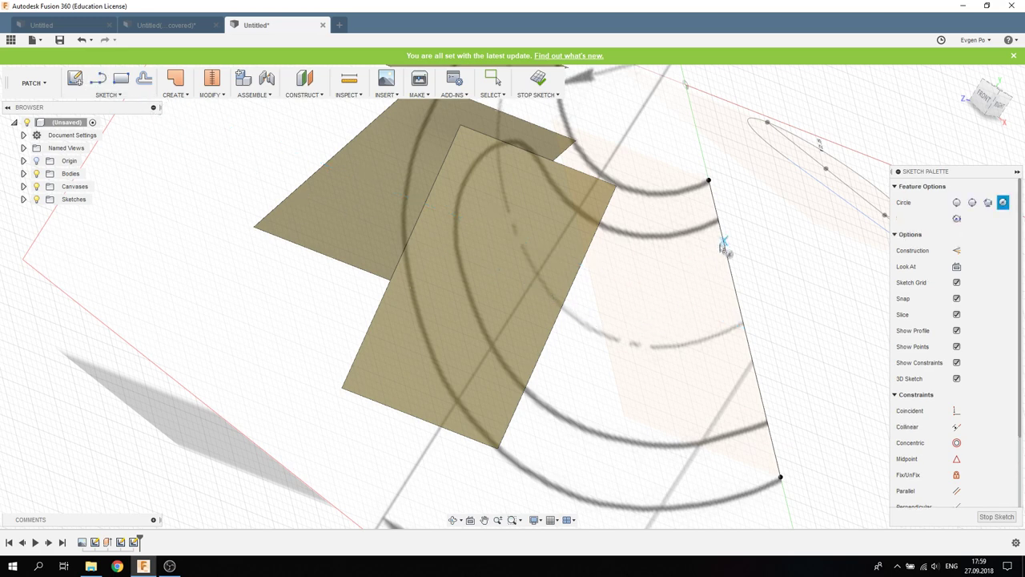
{"action": "left_click", "coordinate": [726, 252]}
{"action": "left_click", "coordinate": [709, 181]}
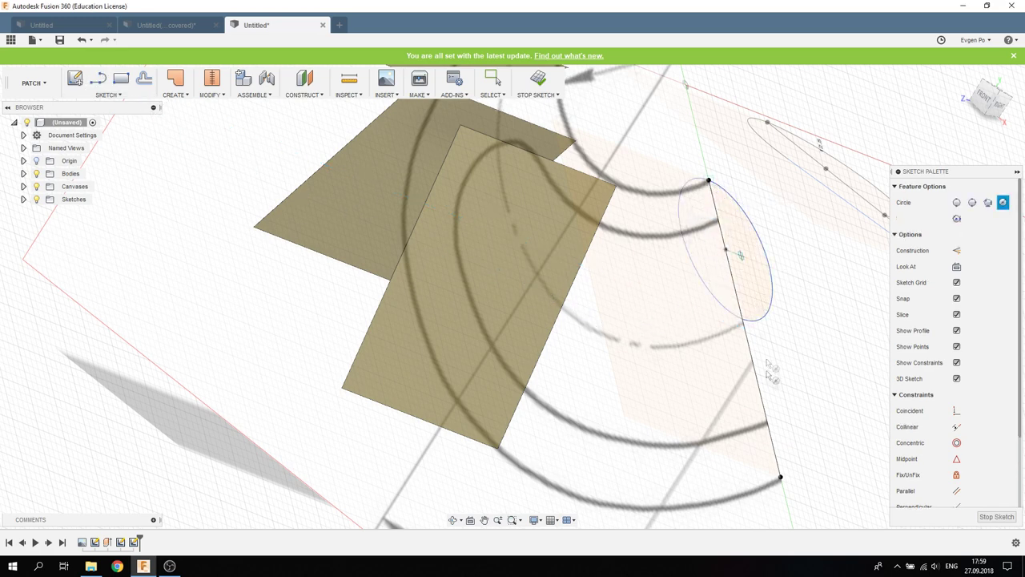
{"action": "left_click", "coordinate": [760, 390]}
{"action": "left_click", "coordinate": [781, 477]}
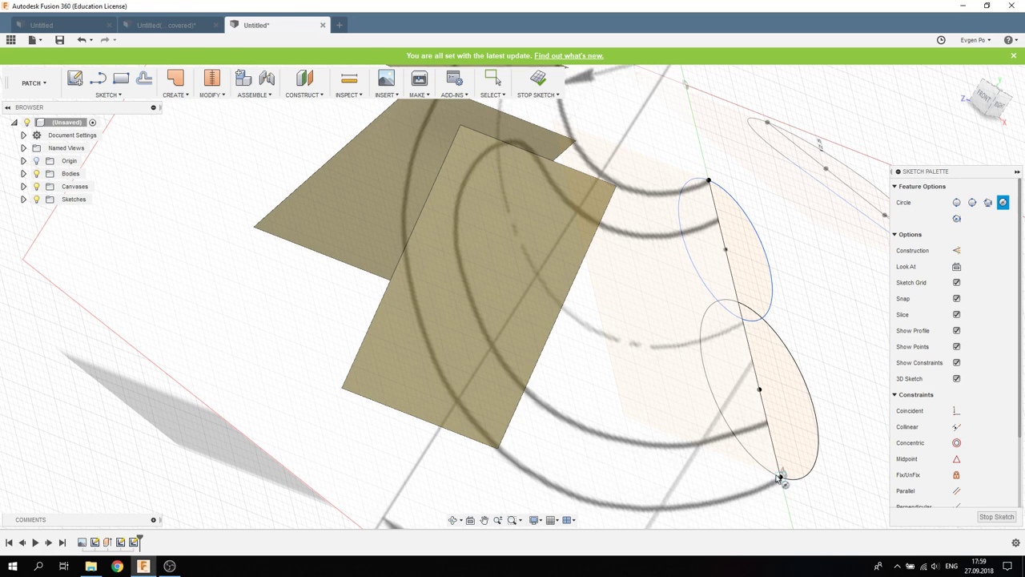
Step: Dimension the upper circle to a 4.5 mm diameter and start dimensioning the lower one
{"action": "key", "text": "d"}
{"action": "left_click", "coordinate": [687, 261]}
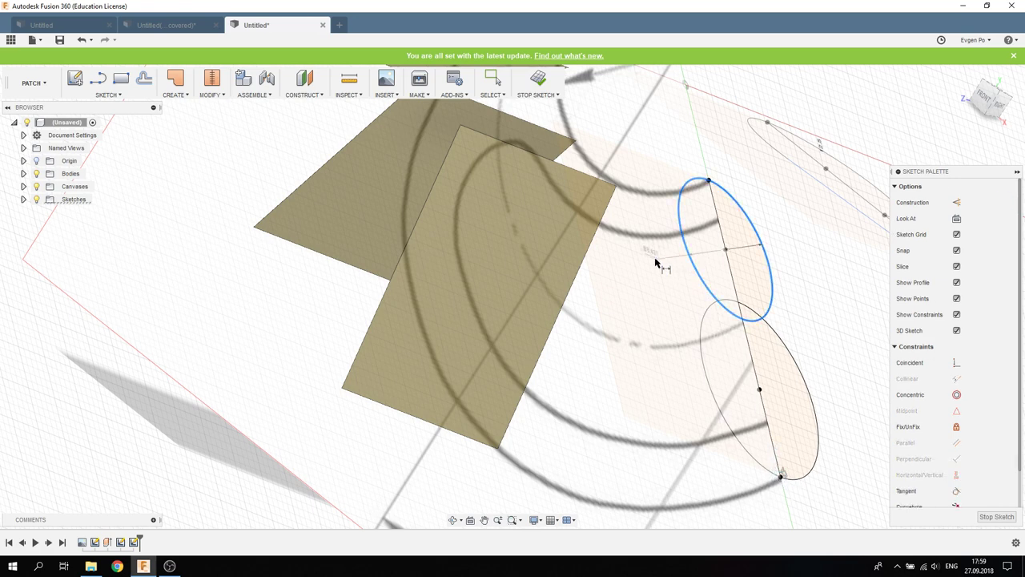
{"action": "left_click", "coordinate": [654, 259]}
{"action": "type", "text": "5"}
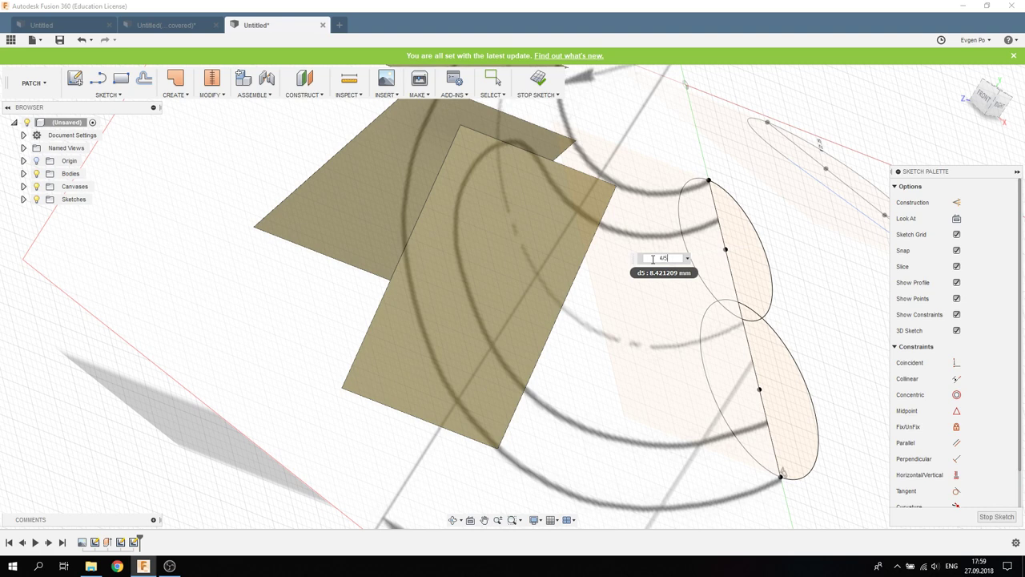
{"action": "key", "text": "Return"}
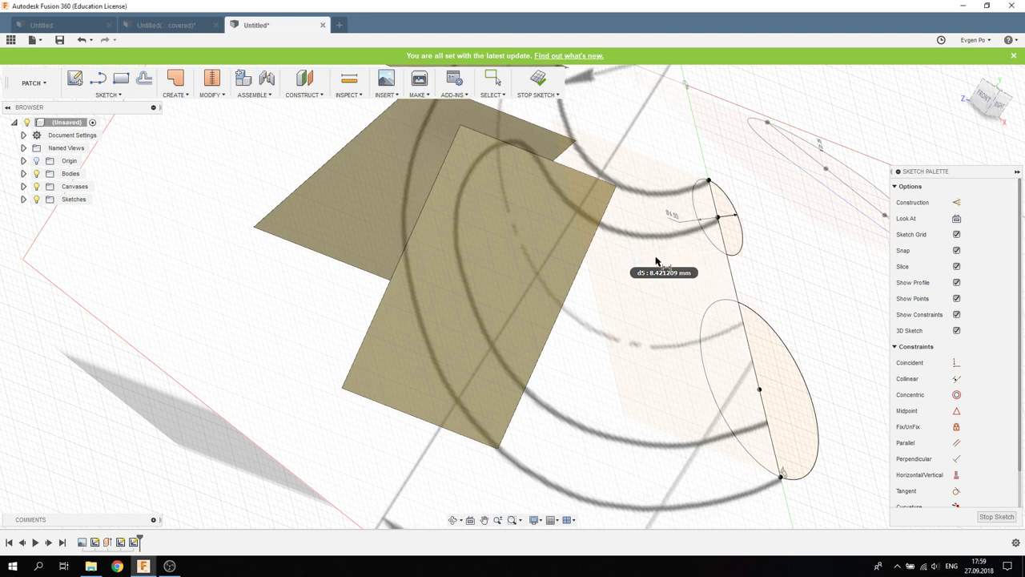
{"action": "left_click", "coordinate": [702, 352]}
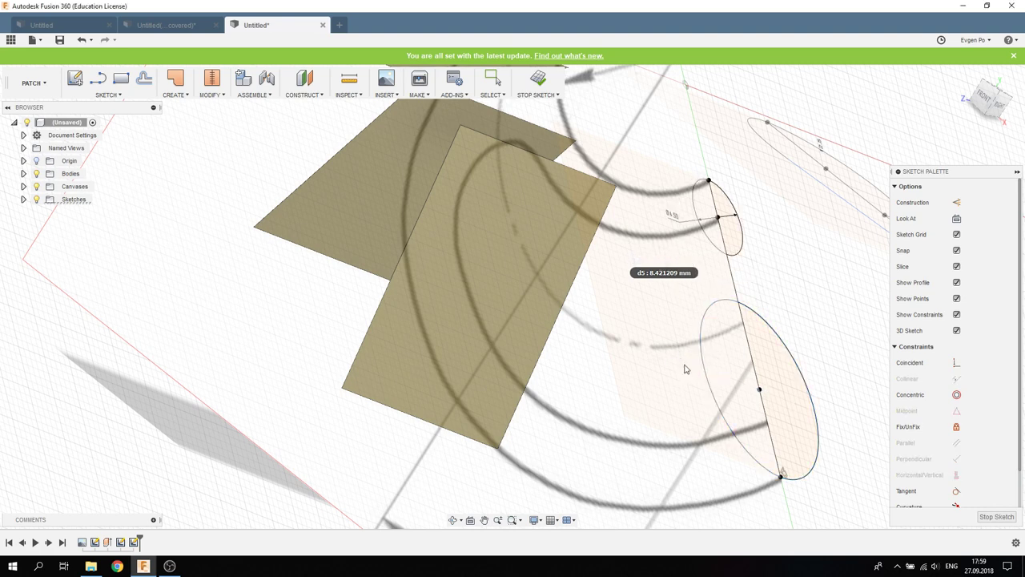
{"action": "left_click", "coordinate": [688, 362]}
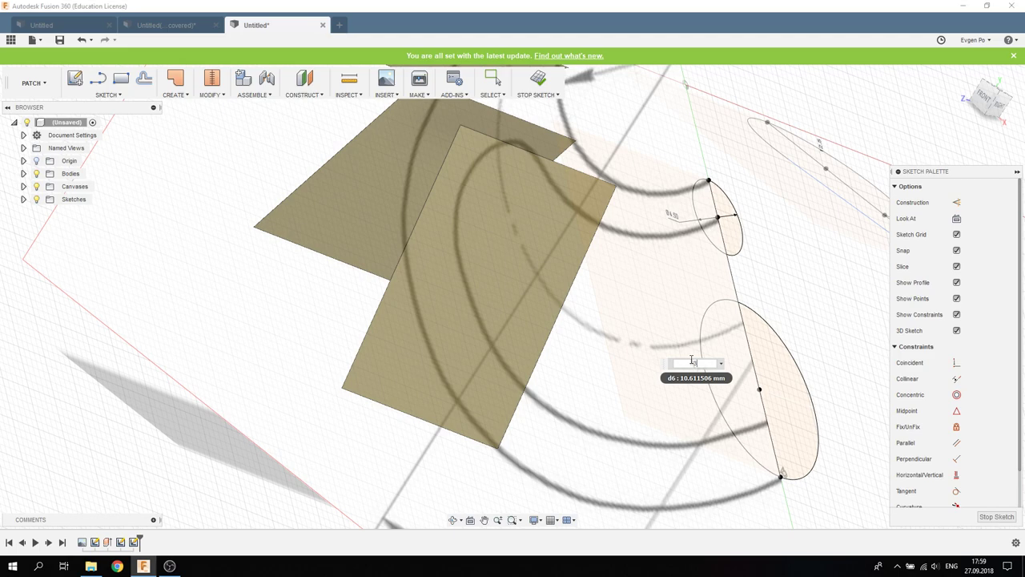
{"action": "mouse_move", "coordinate": [693, 361]}
{"action": "middle_mouse_down", "text": "shift"}
{"action": "mouse_move", "coordinate": [655, 332]}
{"action": "mouse_move", "coordinate": [685, 354]}
{"action": "middle_mouse_up", "text": "shift"}
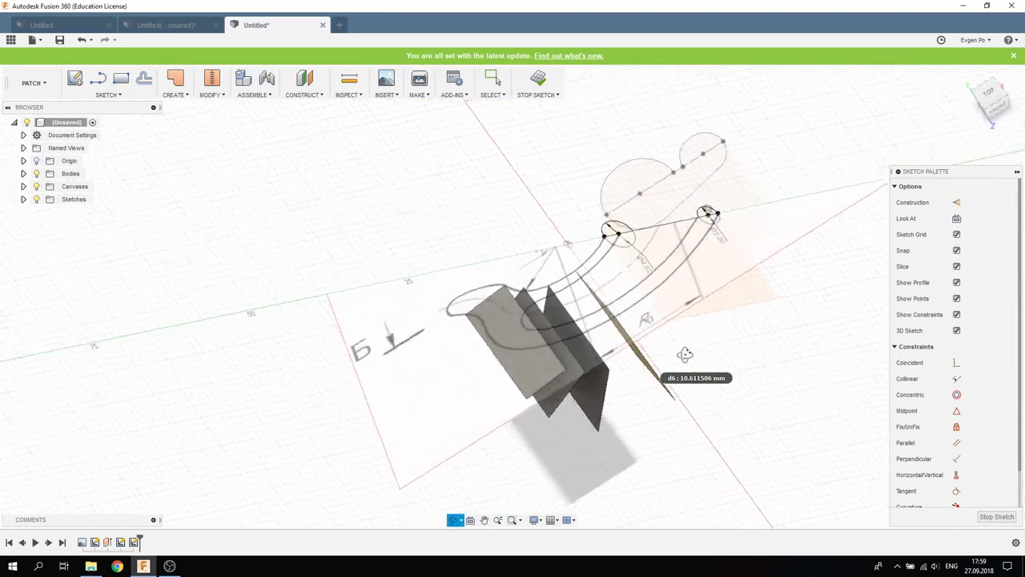
Step: Expand the Sketches list in the browser and finish the current sketch
{"action": "middle_click_drag", "start_coordinate": [685, 354], "coordinate": [691, 378], "text": "shift"}
{"action": "middle_click_drag", "start_coordinate": [715, 335], "coordinate": [714, 311], "text": "shift"}
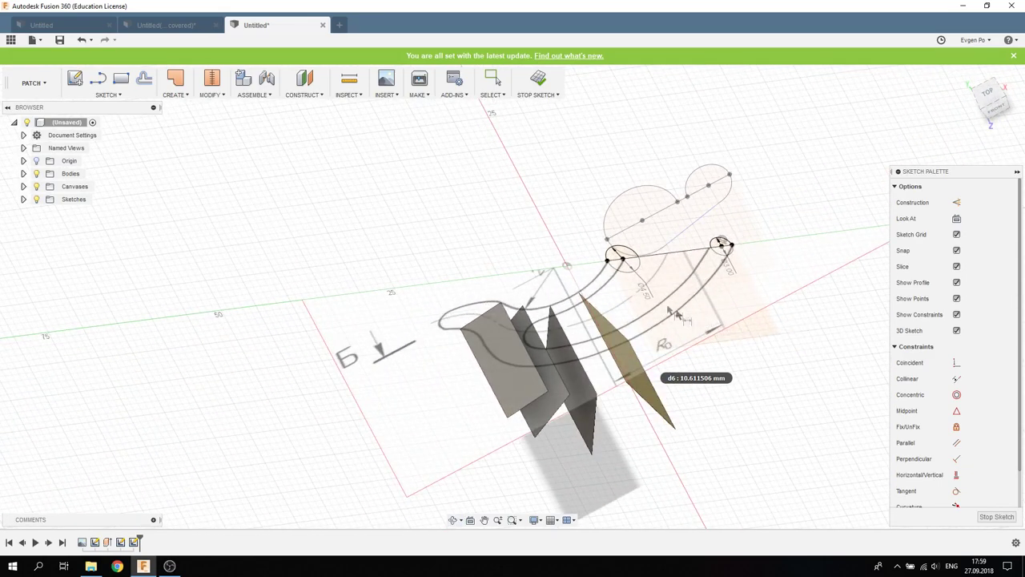
{"action": "left_click", "coordinate": [25, 200]}
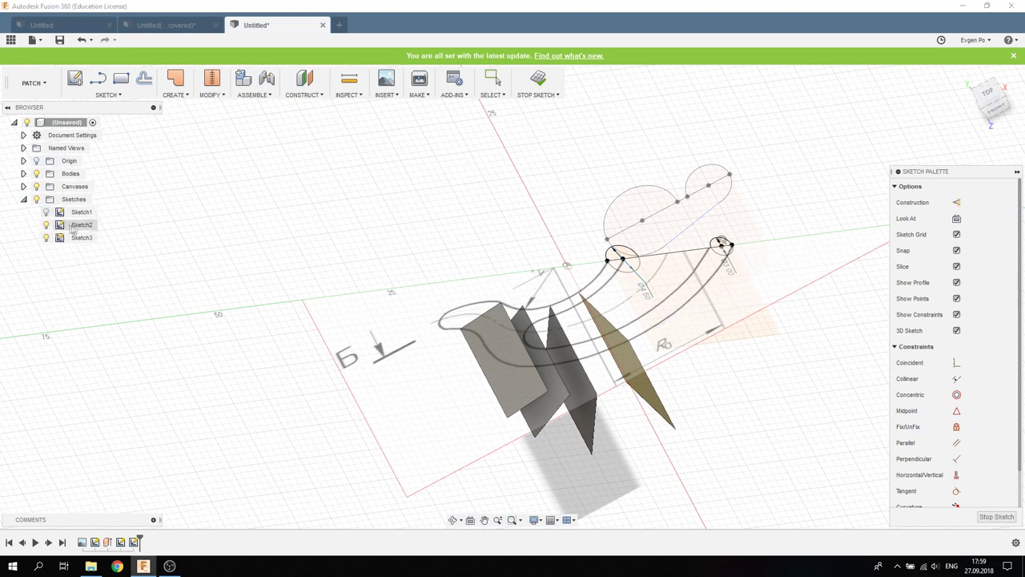
{"action": "left_click", "coordinate": [993, 515]}
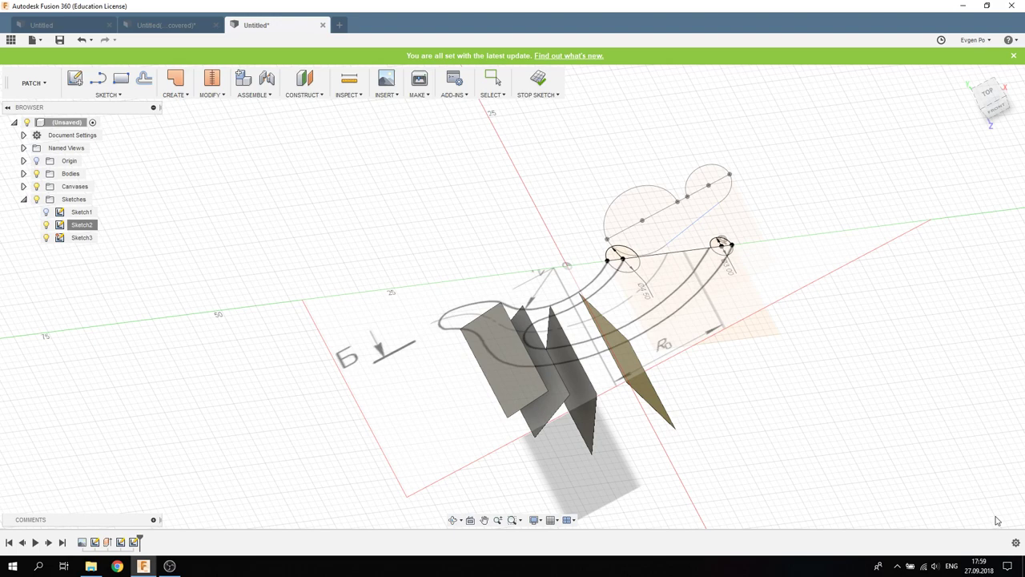
Step: Reopen Sketch2 for editing, view it in 3D, then finish it
{"action": "right_click", "coordinate": [80, 227]}
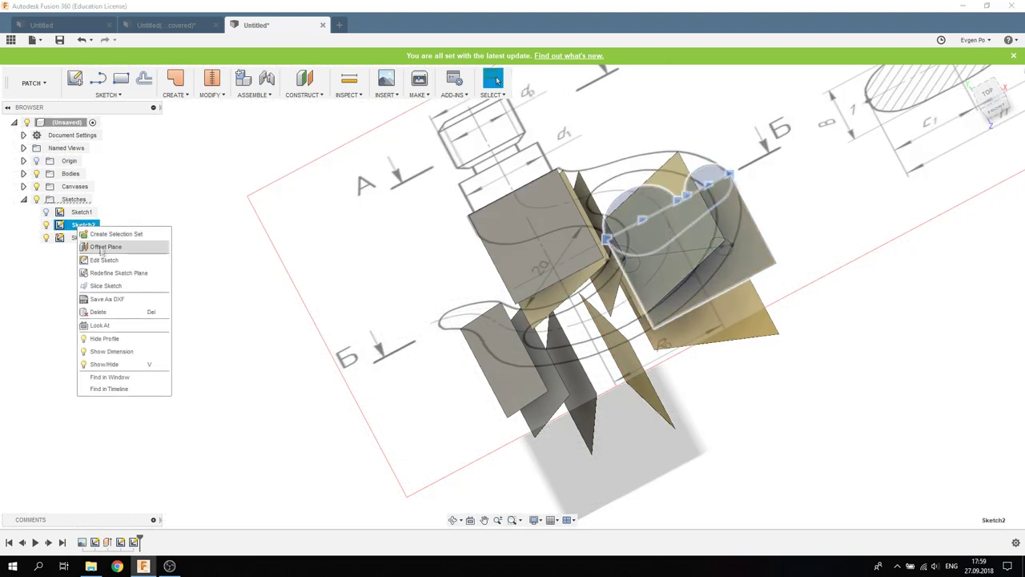
{"action": "left_click", "coordinate": [104, 260]}
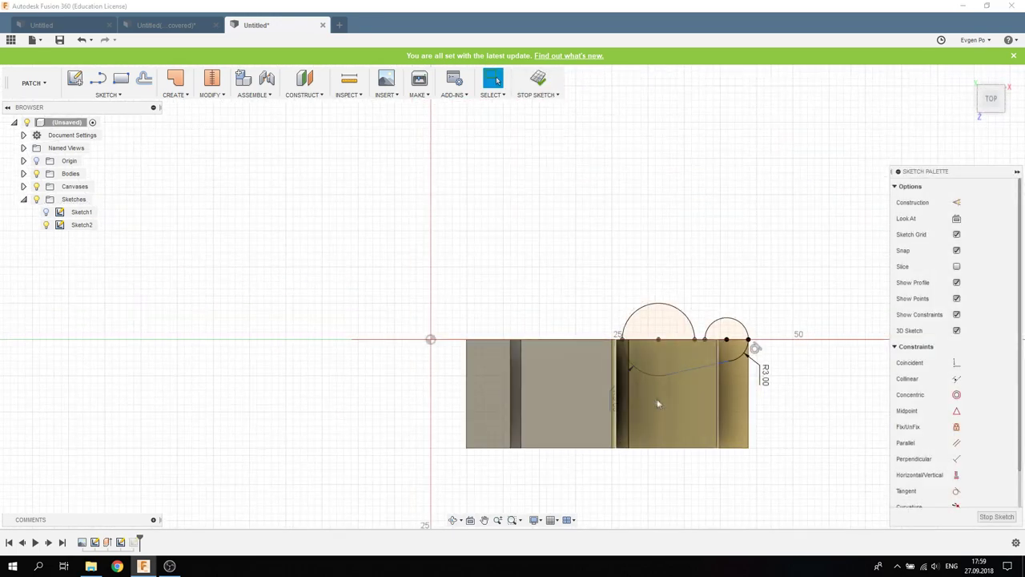
{"action": "middle_click_drag", "start_coordinate": [657, 398], "coordinate": [619, 427], "text": "shift"}
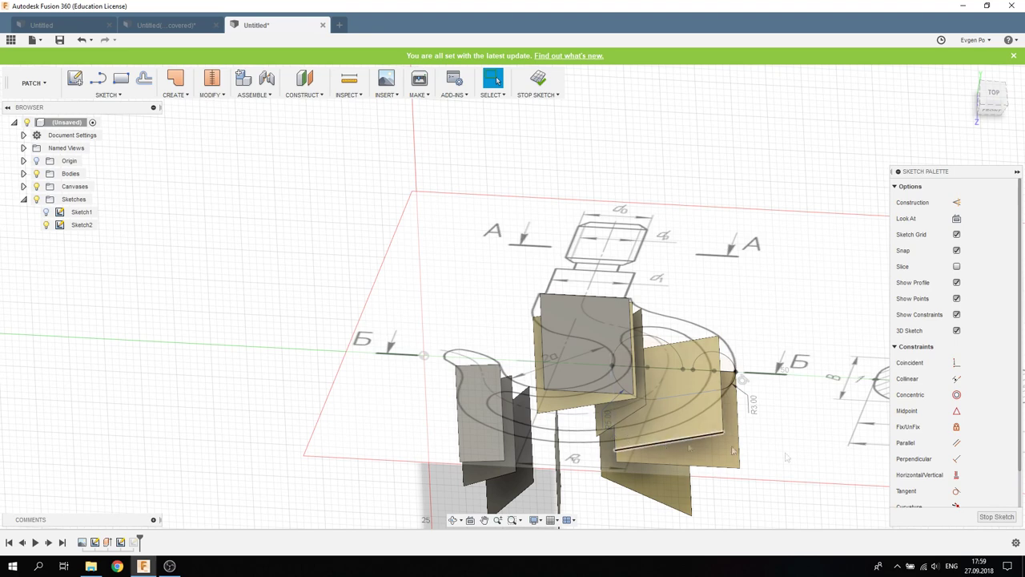
{"action": "left_click", "coordinate": [996, 516]}
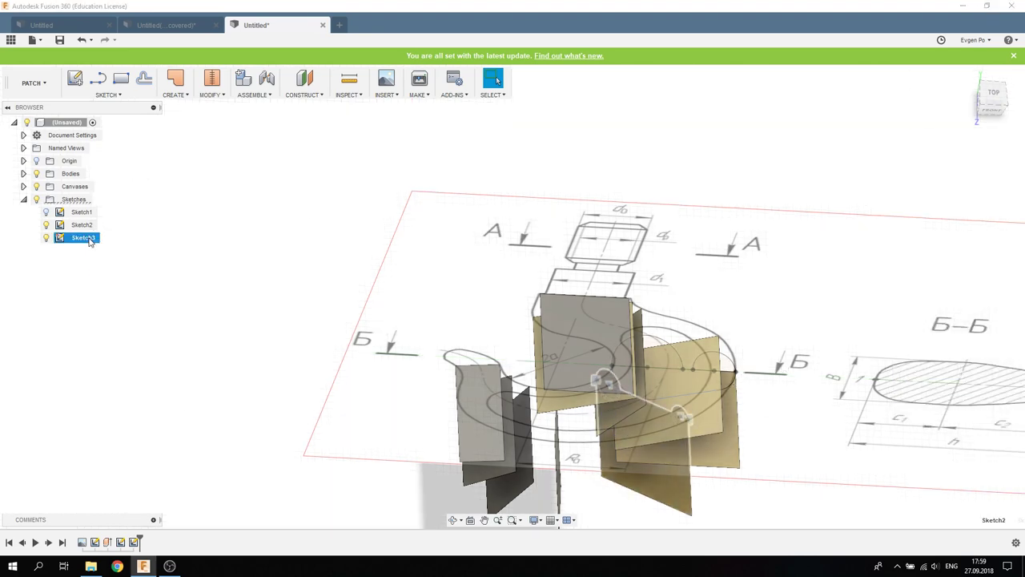
Step: Reopen Sketch3 for editing and tilt the view to see it in 3D
{"action": "right_click", "coordinate": [83, 237]}
{"action": "left_click", "coordinate": [117, 272]}
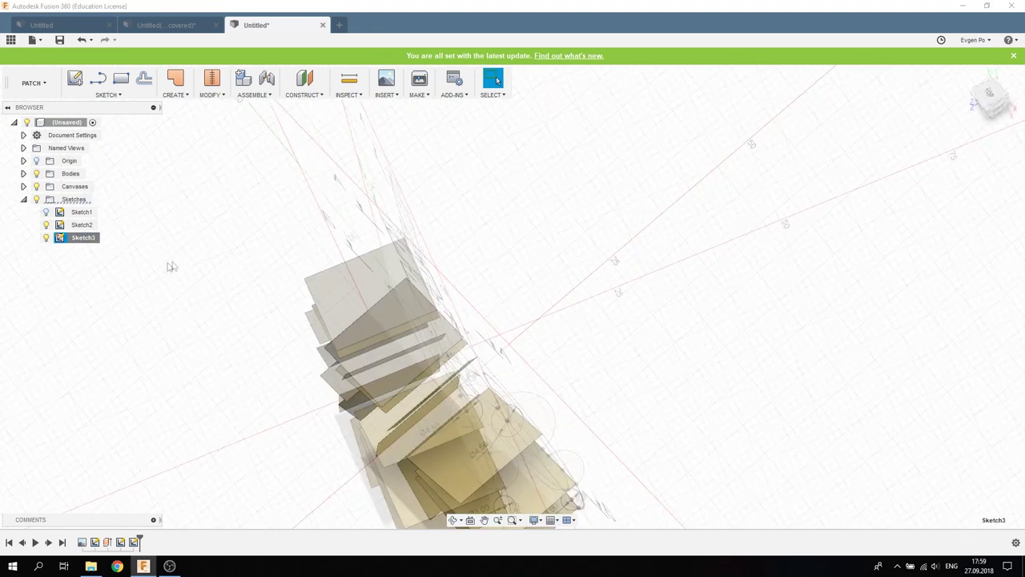
{"action": "mouse_move", "coordinate": [608, 401]}
{"action": "middle_mouse_down", "text": "shift"}
{"action": "mouse_move", "coordinate": [632, 327]}
{"action": "mouse_move", "coordinate": [486, 345]}
{"action": "mouse_move", "coordinate": [335, 409]}
{"action": "middle_mouse_up", "text": "shift"}
{"action": "scroll", "coordinate": [335, 410], "scroll_direction": "up", "scroll_amount": 2}
Step: Dimension the two ellipses to 10 and 6
{"action": "scroll", "coordinate": [335, 410], "scroll_direction": "up", "scroll_amount": 1}
{"action": "scroll", "coordinate": [335, 412], "scroll_direction": "up", "scroll_amount": 3}
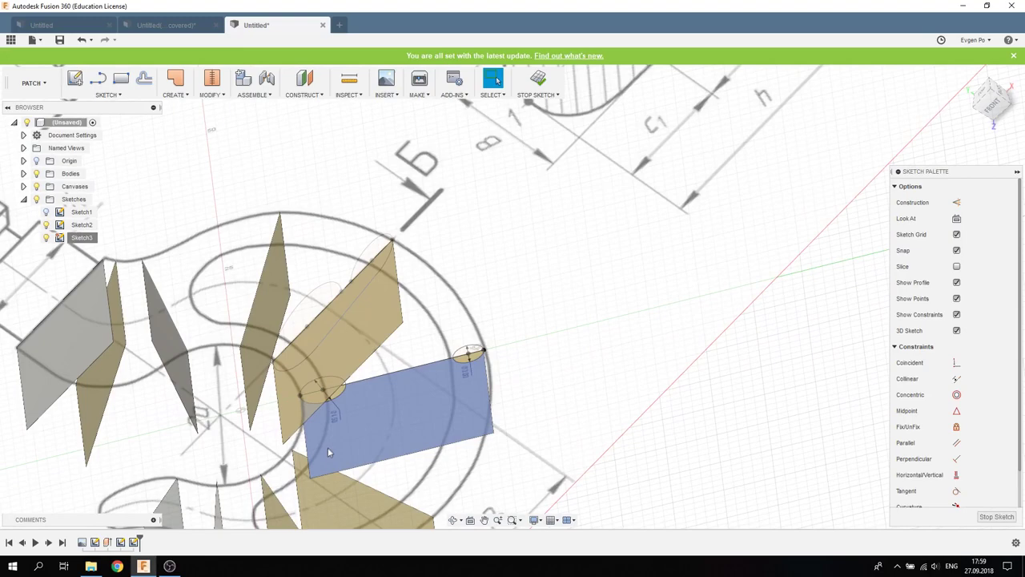
{"action": "scroll", "coordinate": [336, 420], "scroll_direction": "up", "scroll_amount": 3}
{"action": "scroll", "coordinate": [336, 415], "scroll_direction": "up", "scroll_amount": 2}
{"action": "key", "text": "d"}
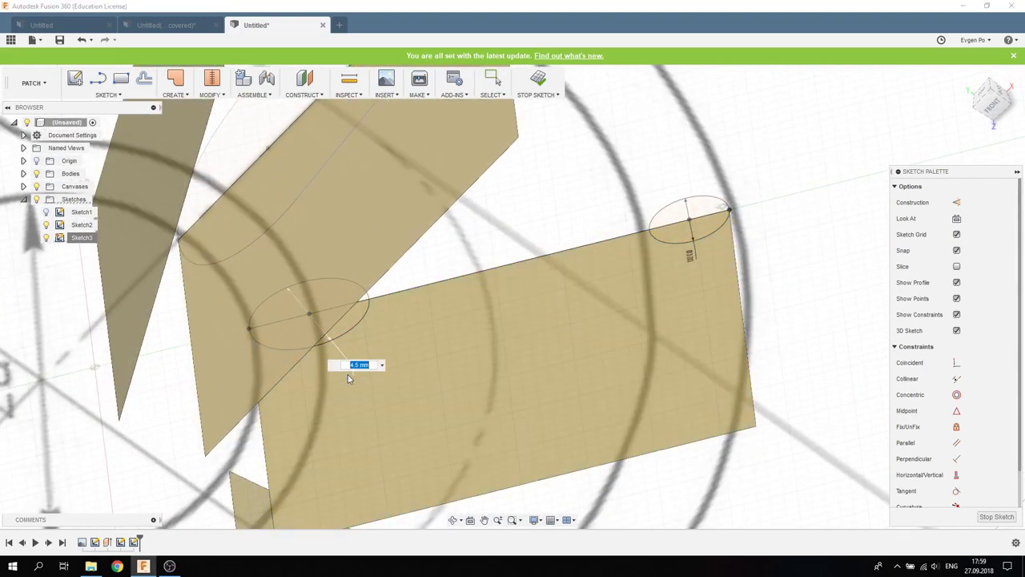
{"action": "type", "text": "10"}
{"action": "key", "text": "Return"}
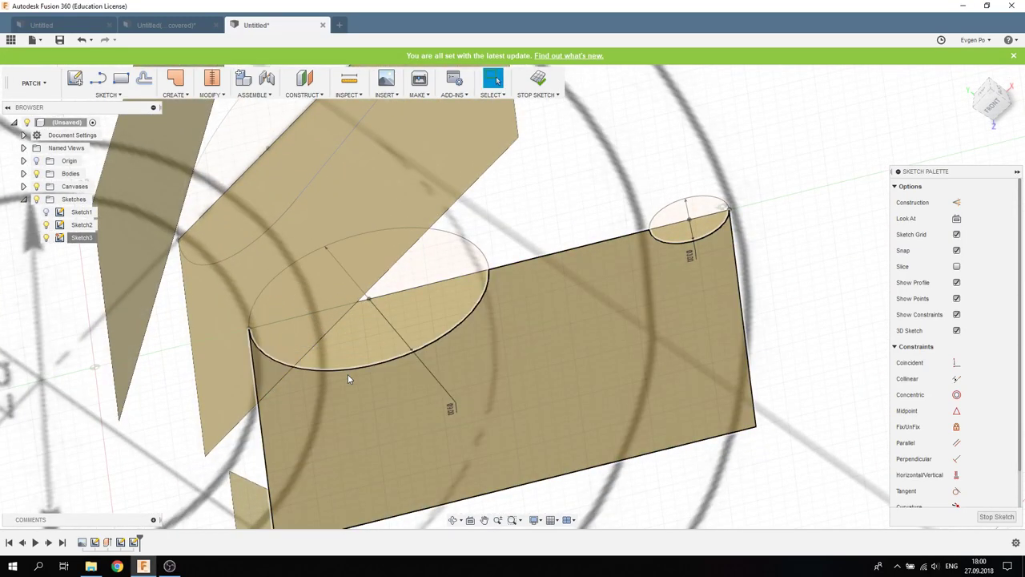
{"action": "middle_click_drag", "start_coordinate": [558, 258], "coordinate": [694, 256], "text": "shift"}
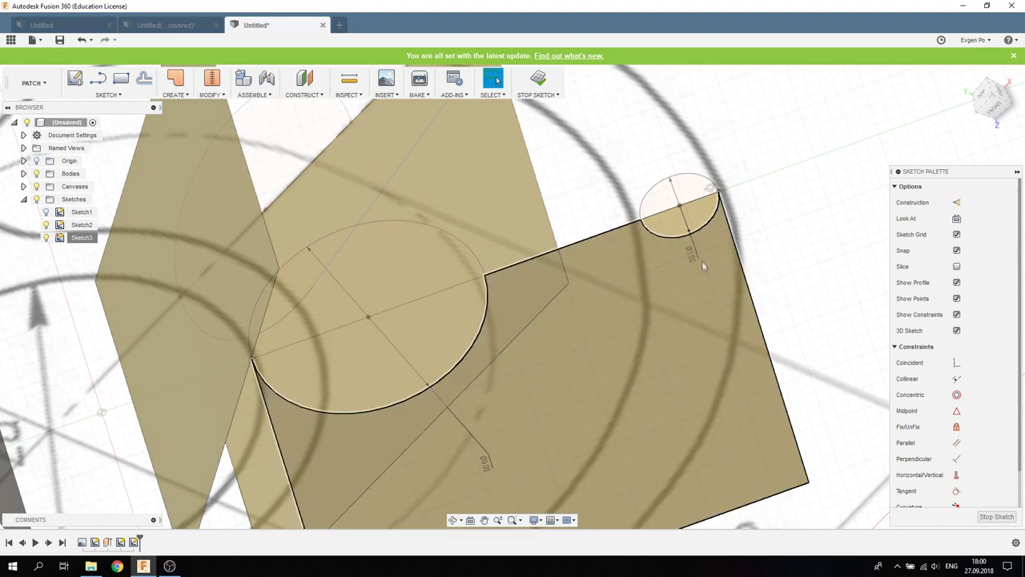
{"action": "left_click", "coordinate": [694, 256]}
{"action": "type", "text": "6 : 3 mm"}
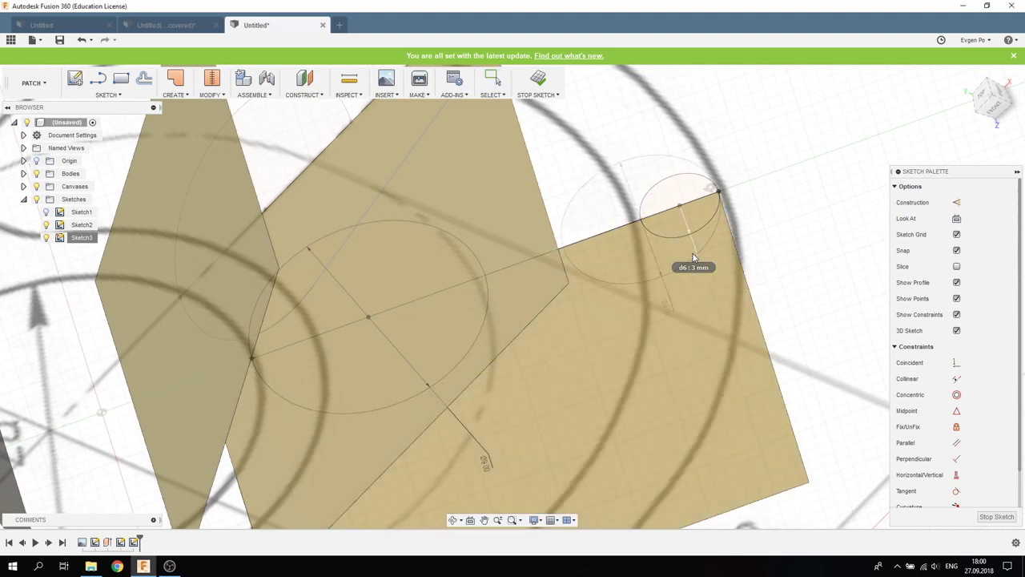
{"action": "key", "text": "Return"}
{"action": "mouse_move", "coordinate": [333, 177]}
{"action": "middle_mouse_down", "text": "shift"}
{"action": "mouse_move", "coordinate": [556, 330]}
{"action": "mouse_move", "coordinate": [200, 150]}
{"action": "middle_mouse_up", "text": "shift"}
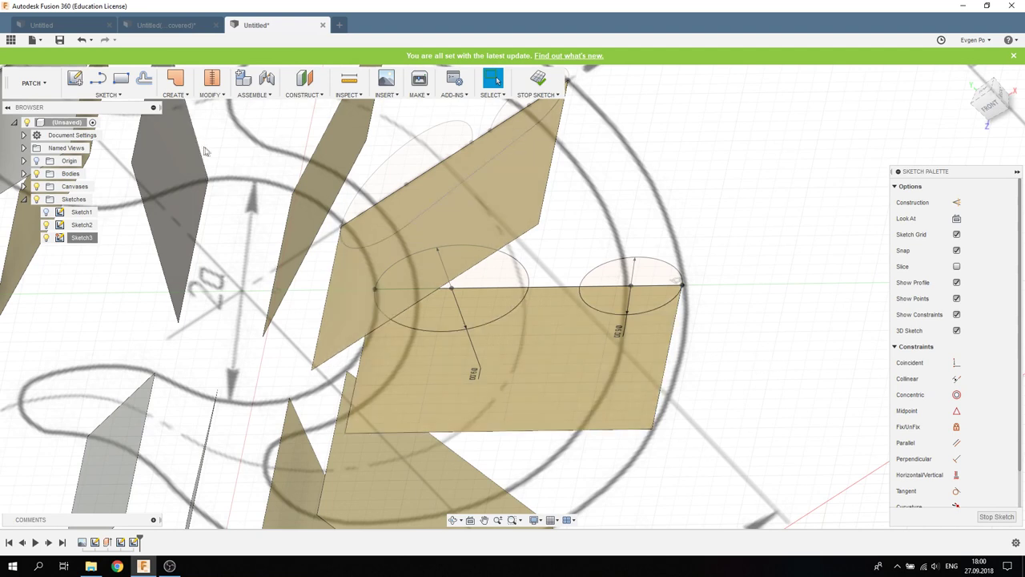
Step: Draw a line beneath both ellipses and make it tangent to the left ellipse
{"action": "key", "text": "l"}
{"action": "left_click", "coordinate": [393, 342]}
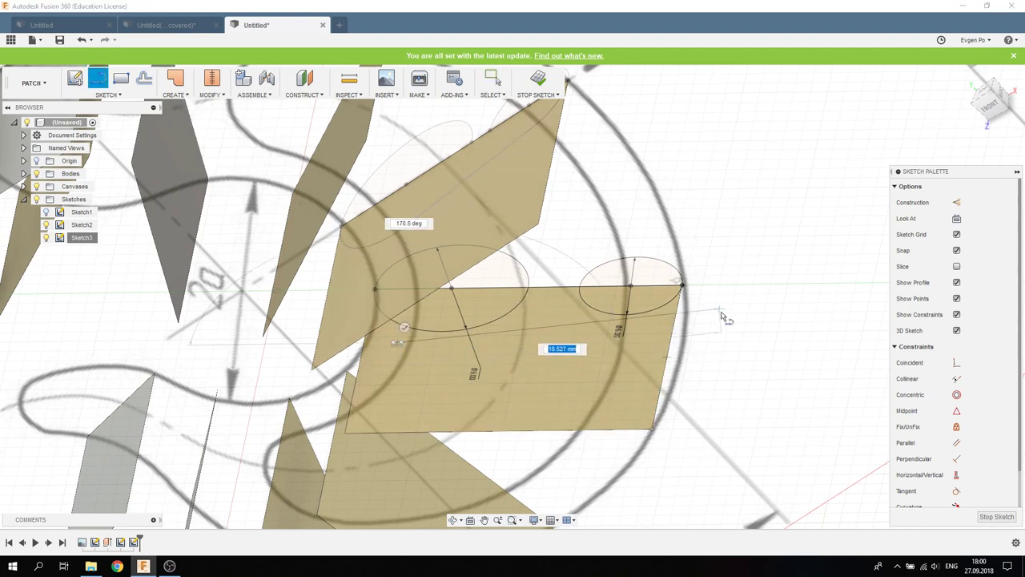
{"action": "left_click", "coordinate": [957, 490]}
{"action": "left_click", "coordinate": [641, 324]}
{"action": "left_click", "coordinate": [455, 331]}
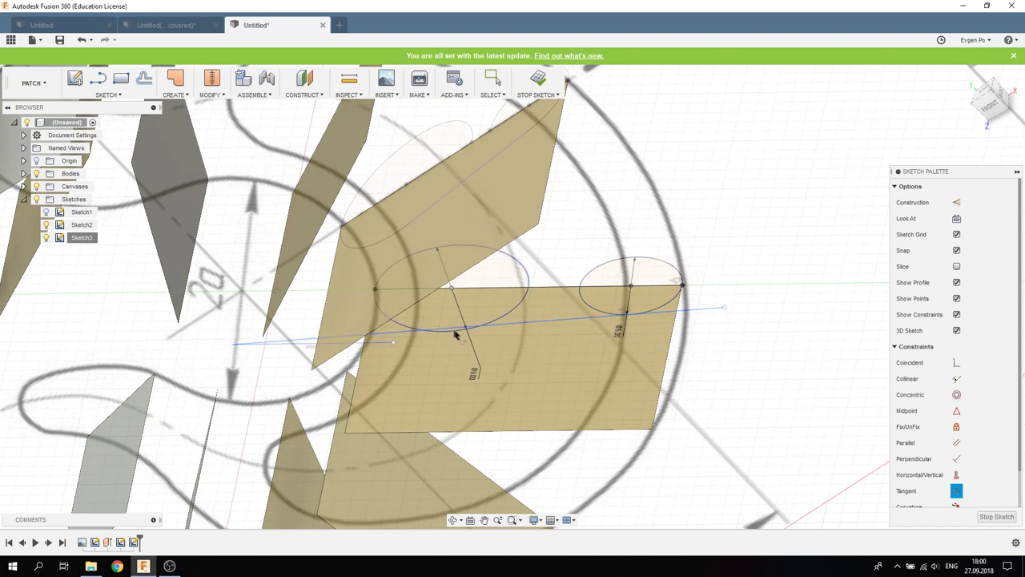
{"action": "left_click", "coordinate": [403, 330]}
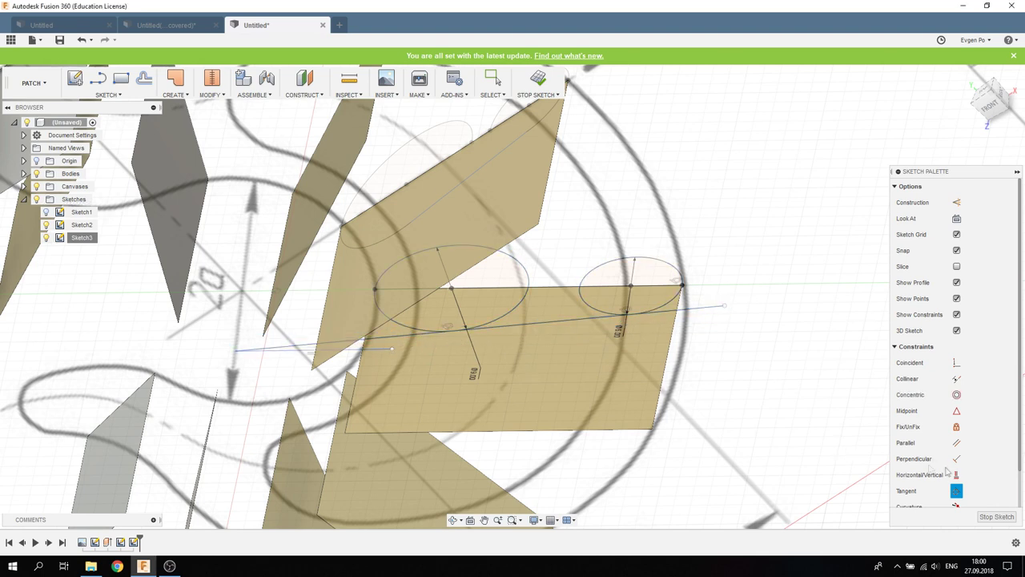
Step: Trim the line's overhangs and the right ellipse's lower arc away
{"action": "left_click", "coordinate": [395, 334]}
{"action": "left_click", "coordinate": [282, 348]}
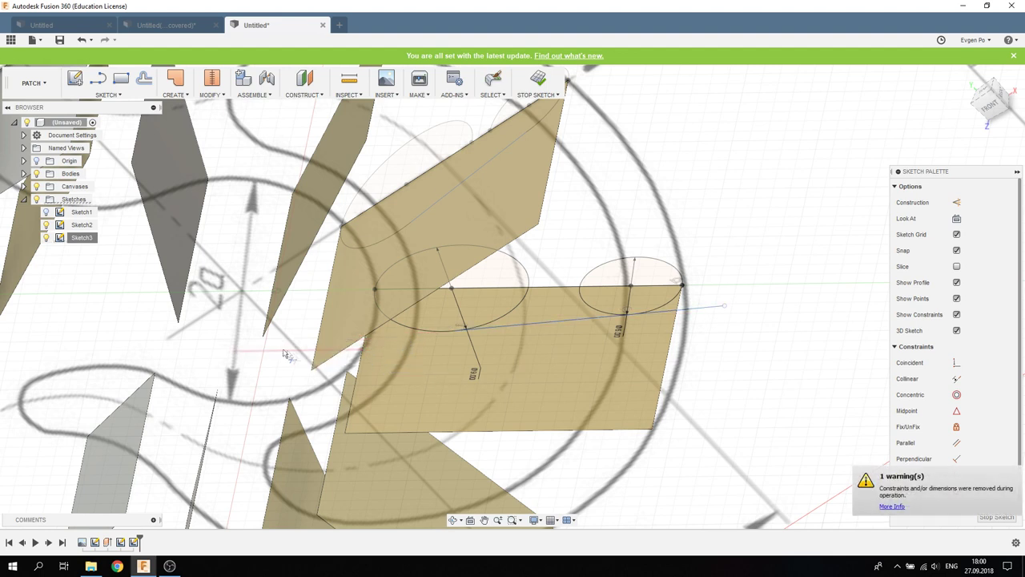
{"action": "left_click", "coordinate": [703, 310]}
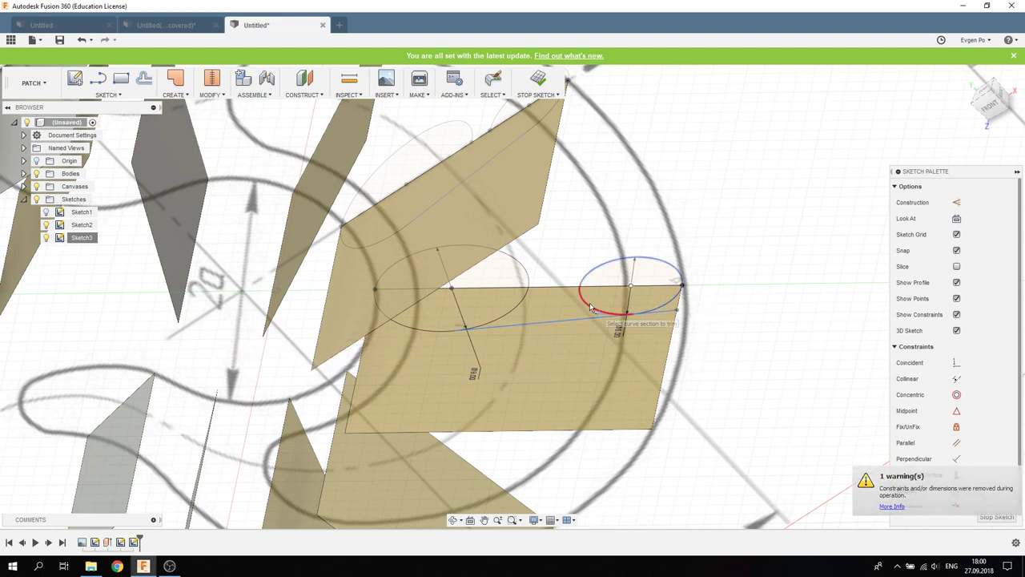
{"action": "left_click", "coordinate": [657, 312]}
{"action": "left_click", "coordinate": [587, 309]}
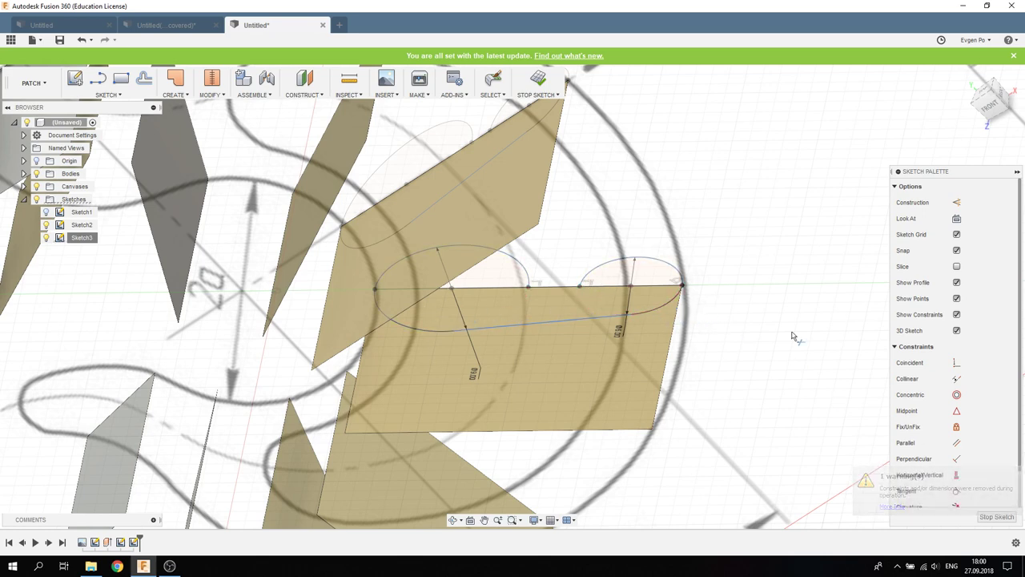
{"action": "key", "text": "Escape"}
{"action": "scroll", "coordinate": [621, 313], "scroll_direction": "down", "scroll_amount": 5}
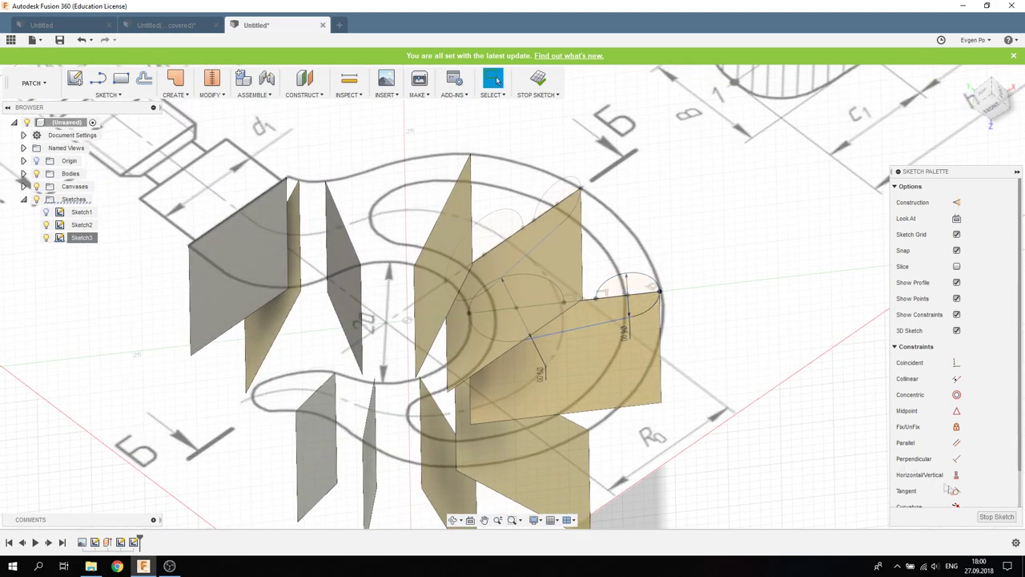
Step: Finish the cross-section sketch and start a new sketch with Slice on another section plane
{"action": "left_click", "coordinate": [995, 516]}
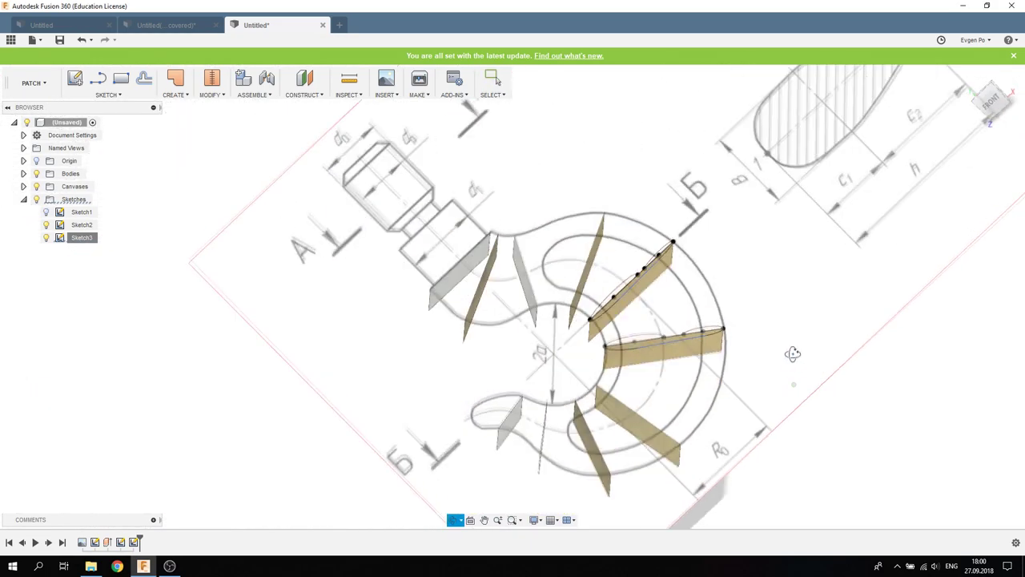
{"action": "middle_click_drag", "start_coordinate": [793, 383], "coordinate": [645, 298], "text": "shift"}
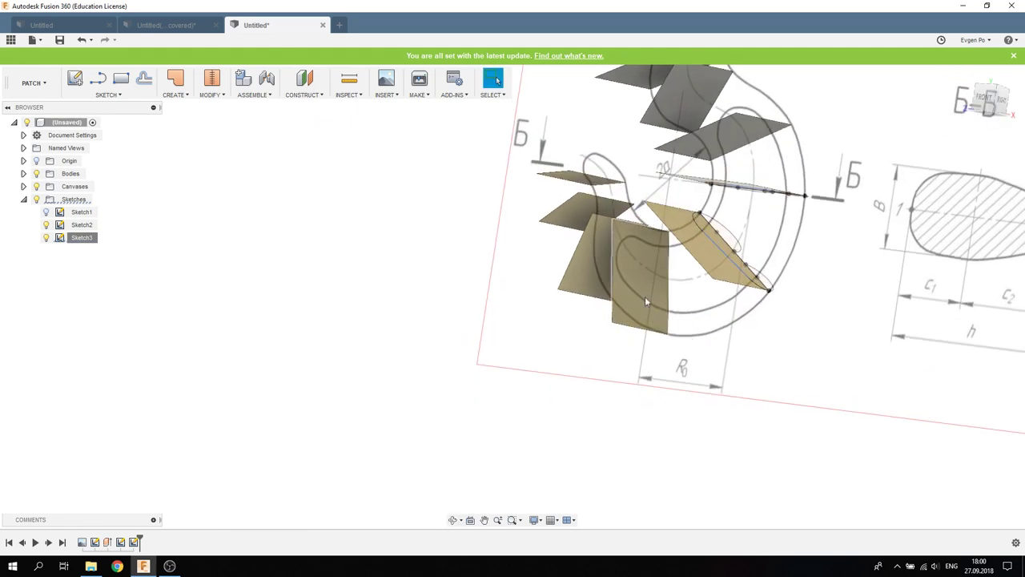
{"action": "right_click", "coordinate": [645, 297]}
{"action": "left_click", "coordinate": [644, 352]}
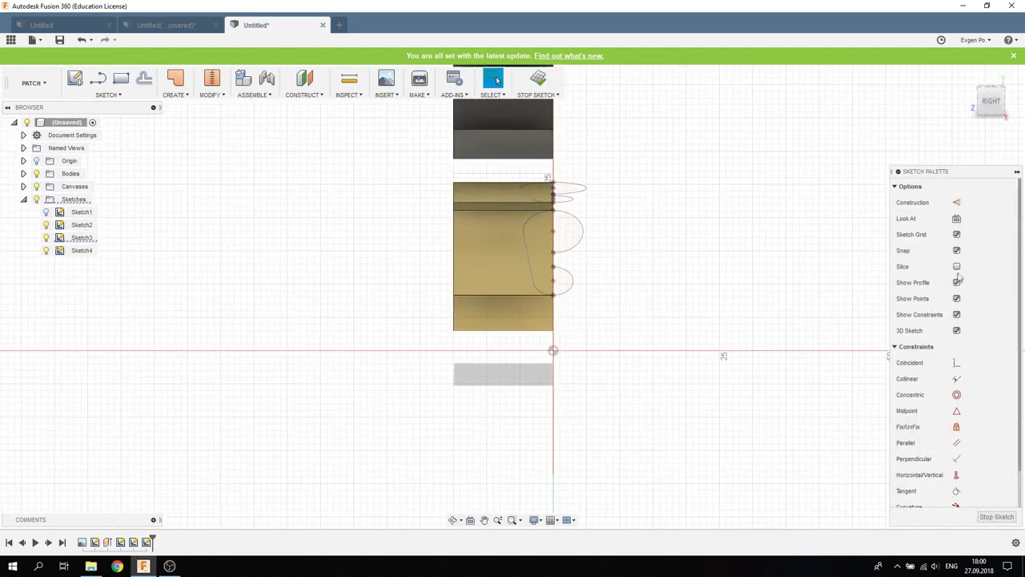
{"action": "left_click", "coordinate": [956, 266]}
Step: Draw a line across the new plane from its top corner to its bottom corner
{"action": "mouse_move", "coordinate": [632, 285]}
{"action": "middle_mouse_down", "text": "shift"}
{"action": "mouse_move", "coordinate": [632, 263]}
{"action": "mouse_move", "coordinate": [667, 238]}
{"action": "mouse_move", "coordinate": [666, 247]}
{"action": "mouse_move", "coordinate": [451, 301]}
{"action": "middle_mouse_up", "text": "shift"}
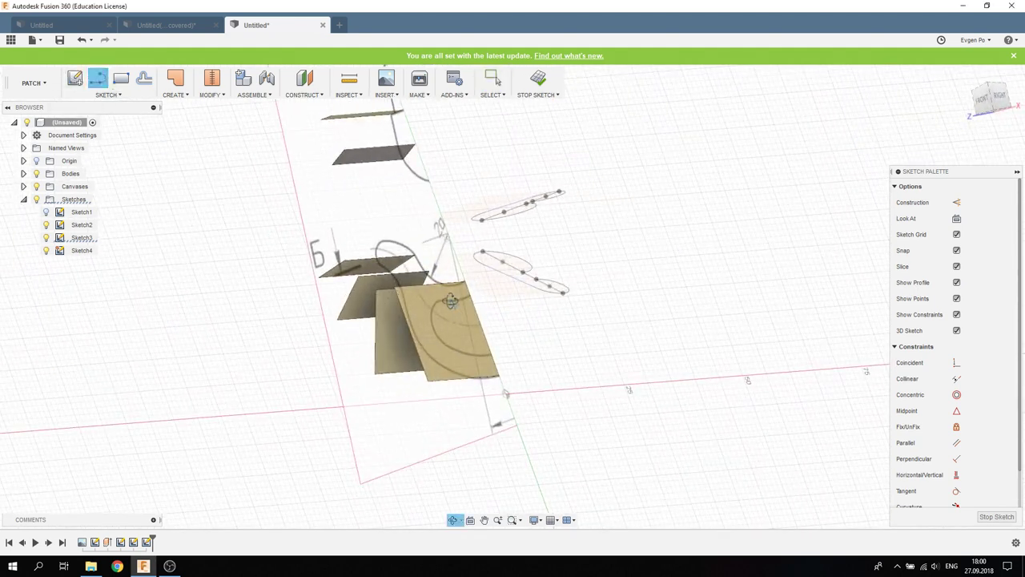
{"action": "scroll", "coordinate": [451, 301], "scroll_direction": "up", "scroll_amount": 2}
{"action": "scroll", "coordinate": [487, 313], "scroll_direction": "up", "scroll_amount": 3}
{"action": "left_click", "coordinate": [451, 262]}
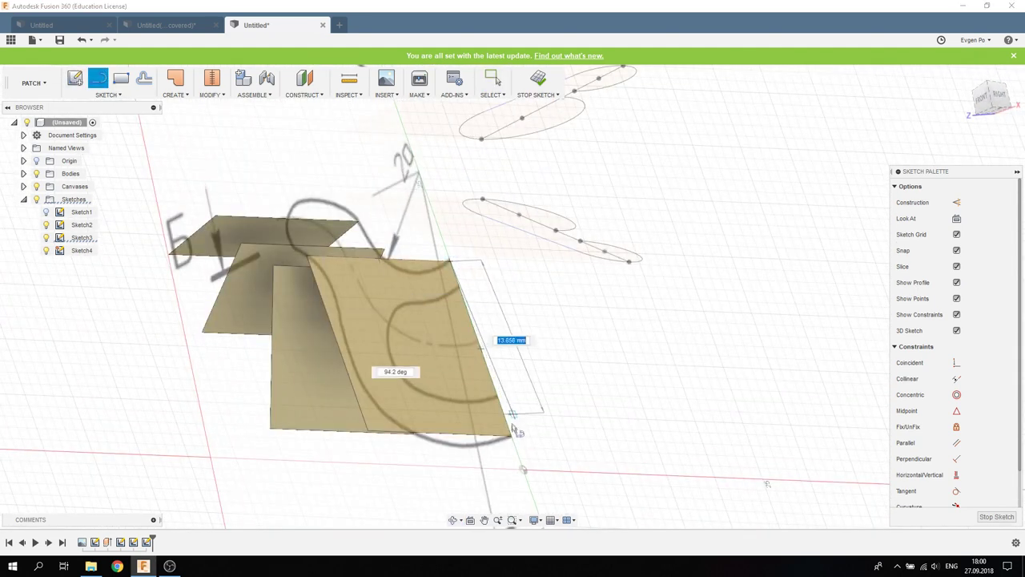
{"action": "left_click", "coordinate": [511, 437]}
Step: Draw an upper and a lower circle along the diagonal line
{"action": "key", "text": "c"}
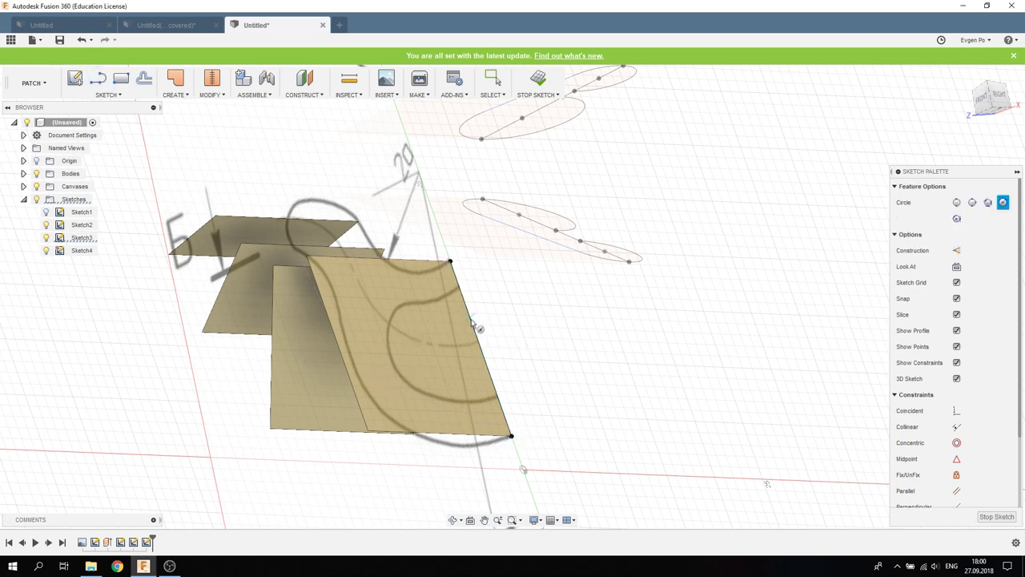
{"action": "left_click", "coordinate": [450, 261]}
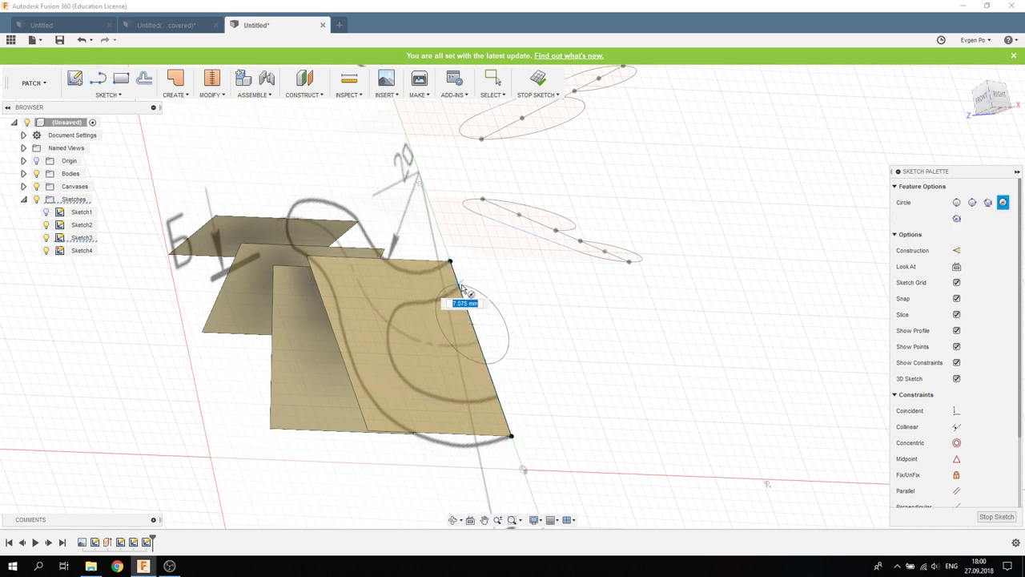
{"action": "left_click", "coordinate": [495, 390]}
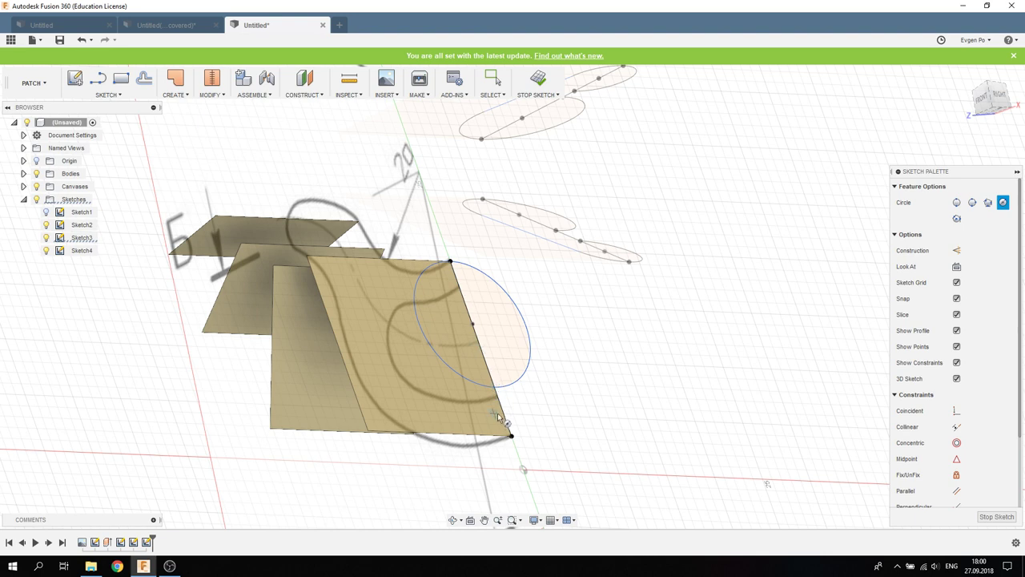
{"action": "left_click", "coordinate": [500, 401]}
{"action": "left_click", "coordinate": [511, 436]}
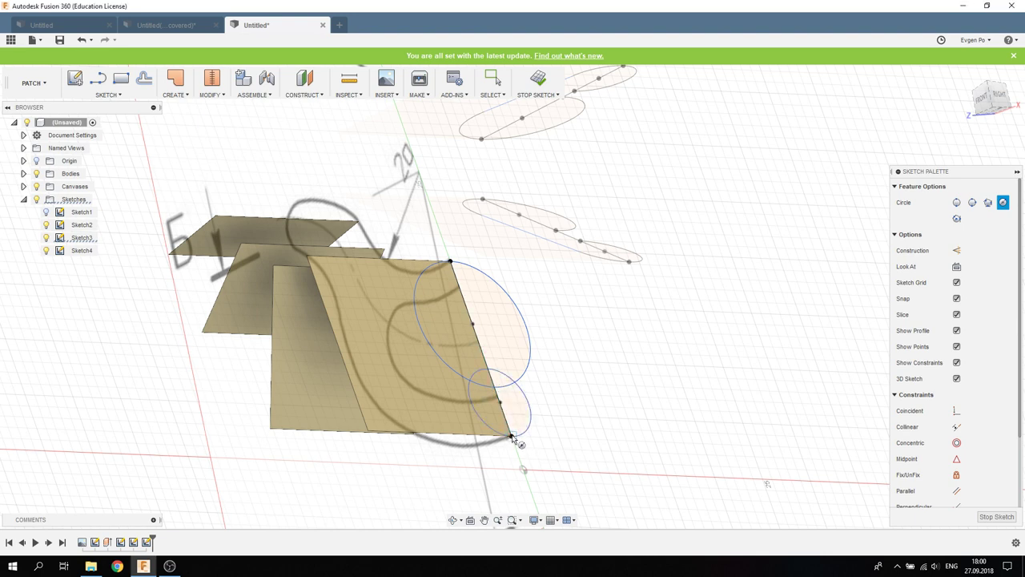
Step: Dimension the upper circle to 8.5 mm and the lower circle to 5.5 mm
{"action": "key", "text": "d"}
{"action": "left_click", "coordinate": [529, 317]}
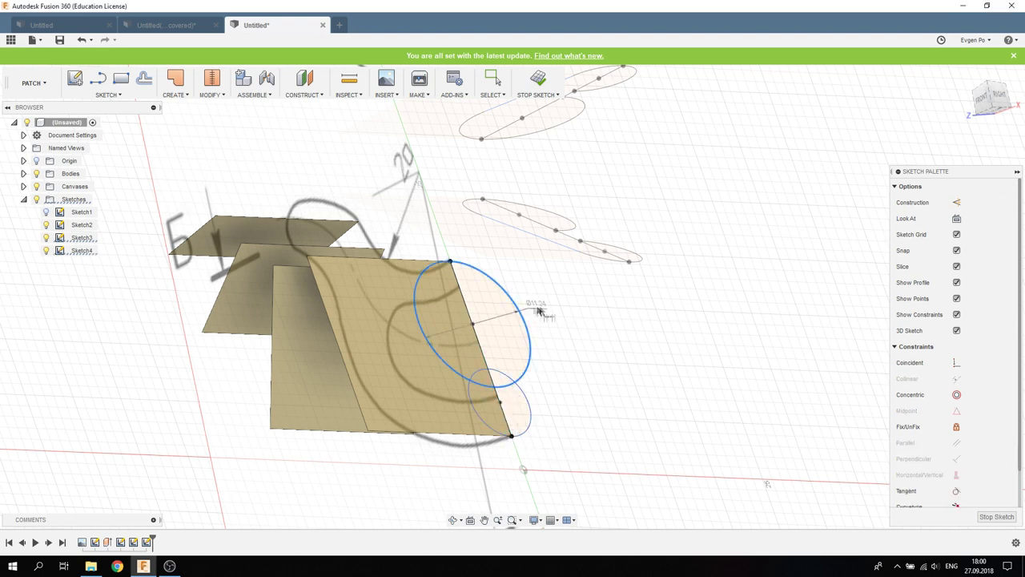
{"action": "left_click", "coordinate": [550, 302]}
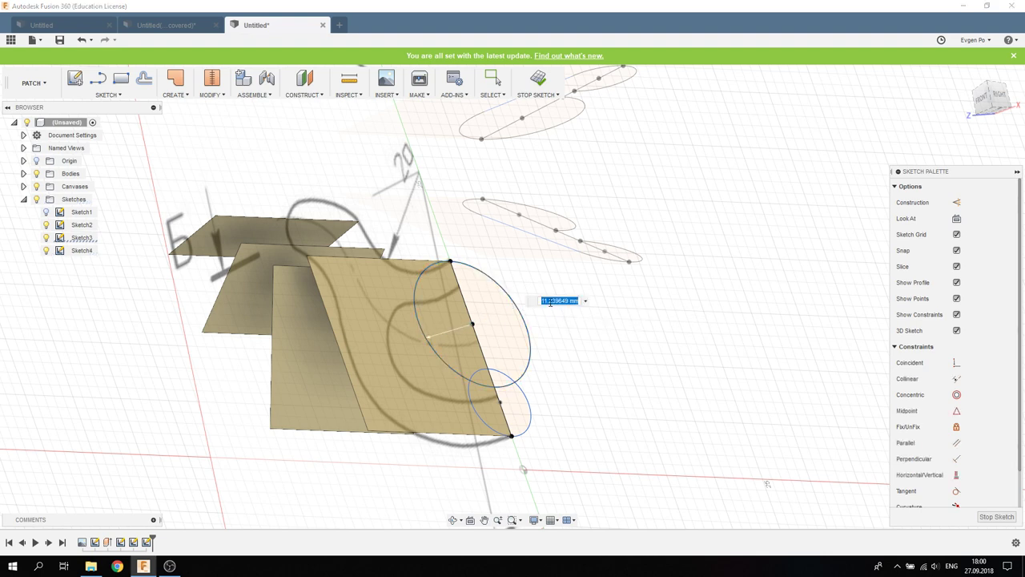
{"action": "key", "text": "Return"}
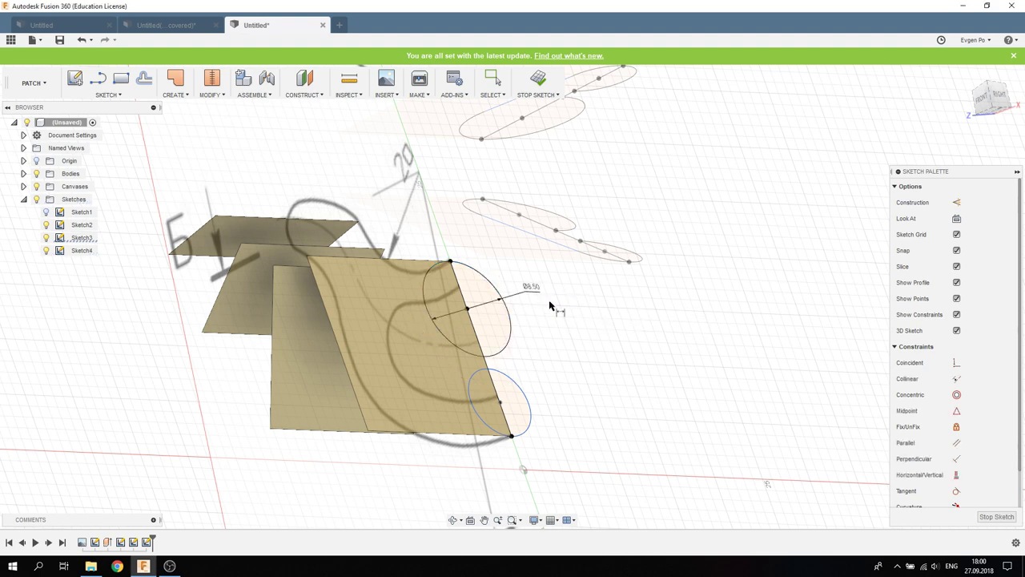
{"action": "left_click", "coordinate": [526, 392]}
{"action": "left_click", "coordinate": [542, 378]}
{"action": "key", "text": "Return"}
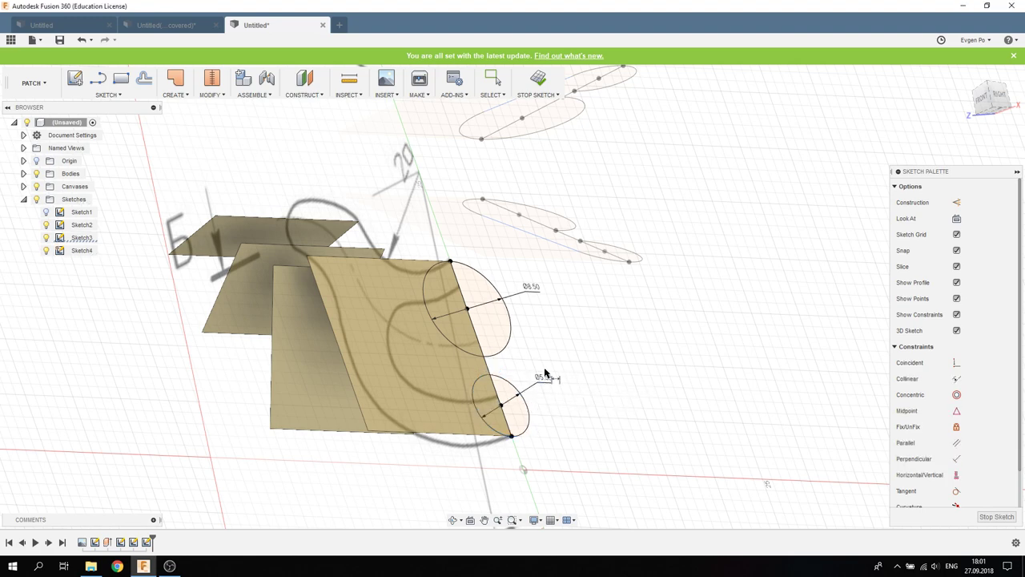
Step: Try a connecting line and a tangent constraint on the small circle, then cancel both
{"action": "left_click", "coordinate": [416, 284]}
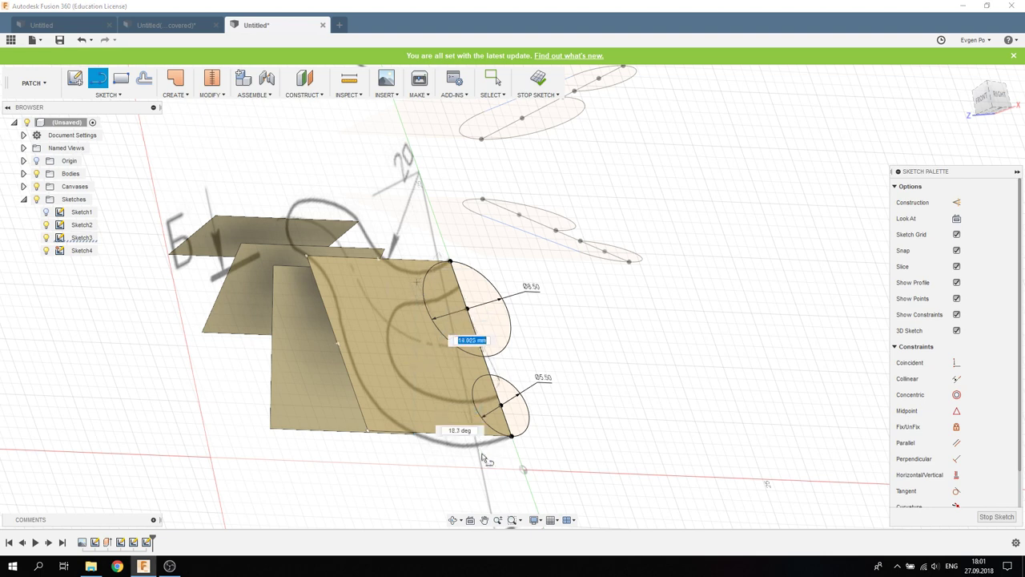
{"action": "key", "text": "Escape"}
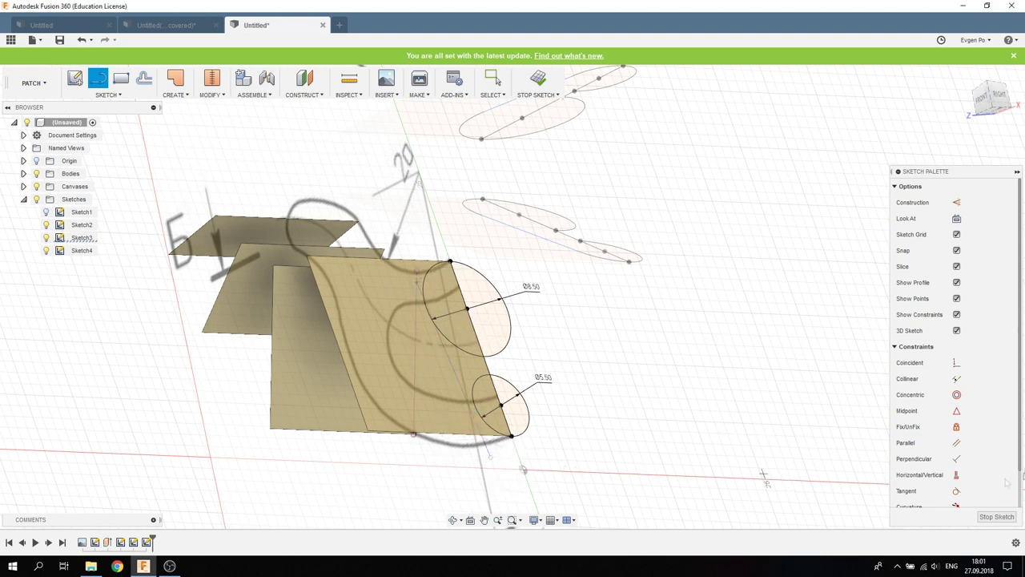
{"action": "left_click", "coordinate": [957, 490]}
{"action": "left_click", "coordinate": [474, 391]}
{"action": "middle_click_drag", "start_coordinate": [467, 401], "coordinate": [476, 408], "text": "shift"}
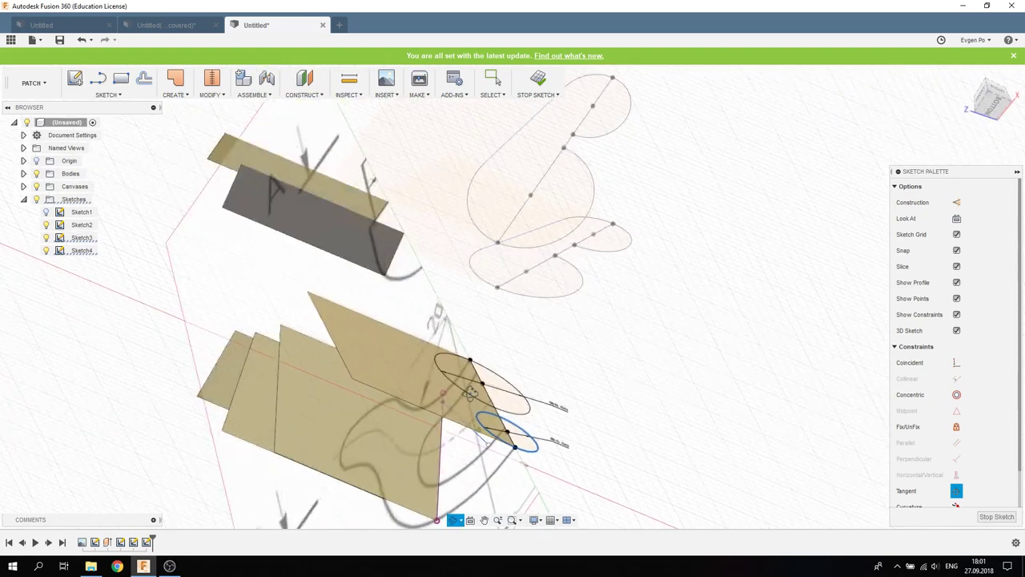
{"action": "key", "text": "Escape"}
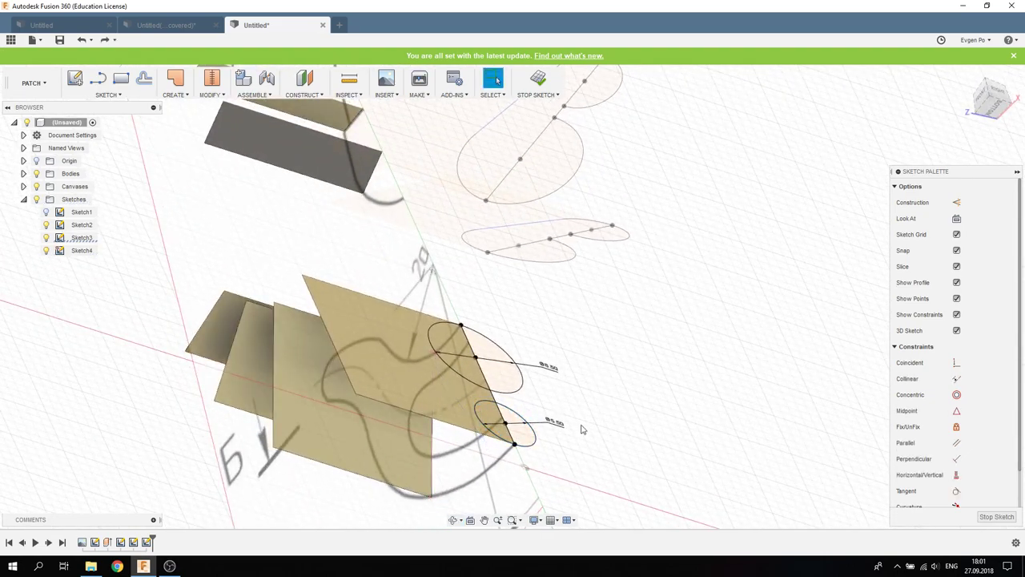
Step: Draw a line from the first circle, made tangent to the circle
{"action": "middle_click_drag", "start_coordinate": [583, 430], "coordinate": [435, 436], "text": "shift"}
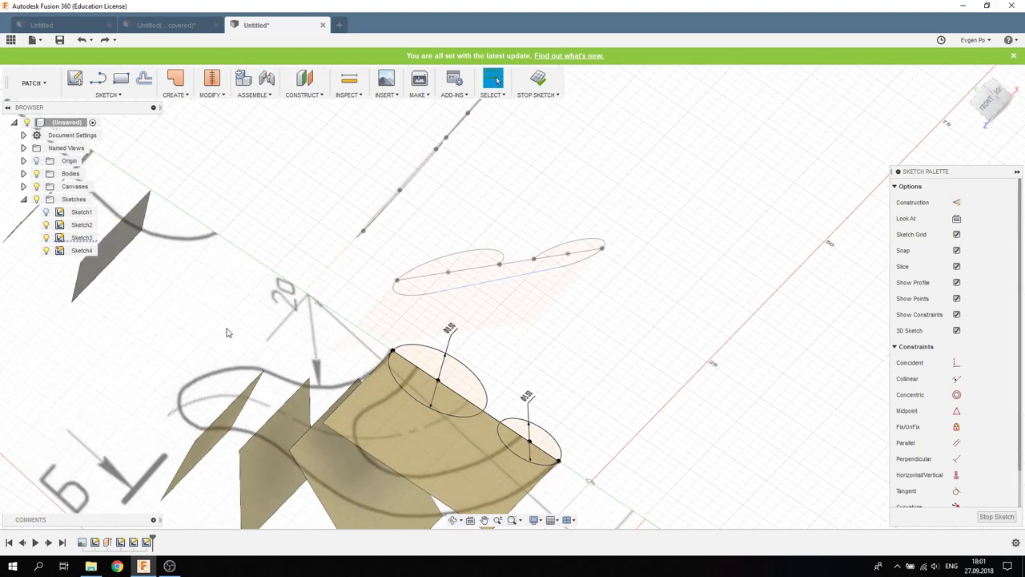
{"action": "key", "text": "l"}
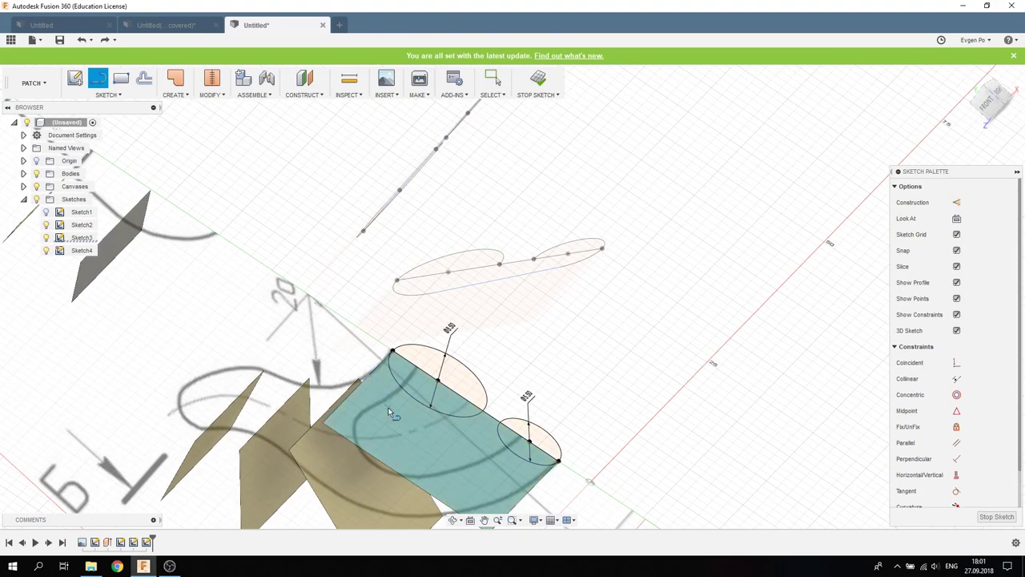
{"action": "left_click", "coordinate": [387, 405]}
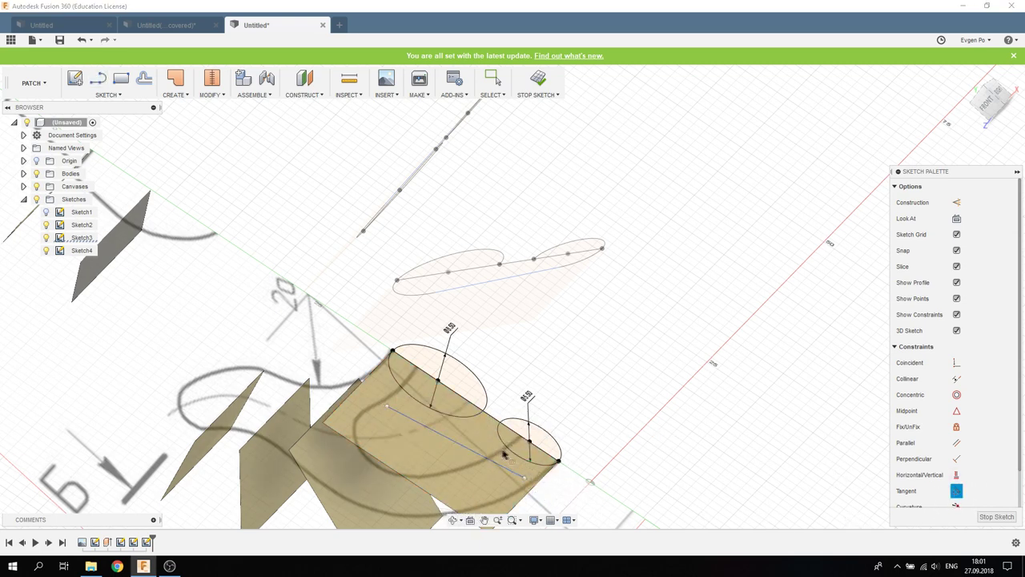
{"action": "left_click", "coordinate": [499, 465]}
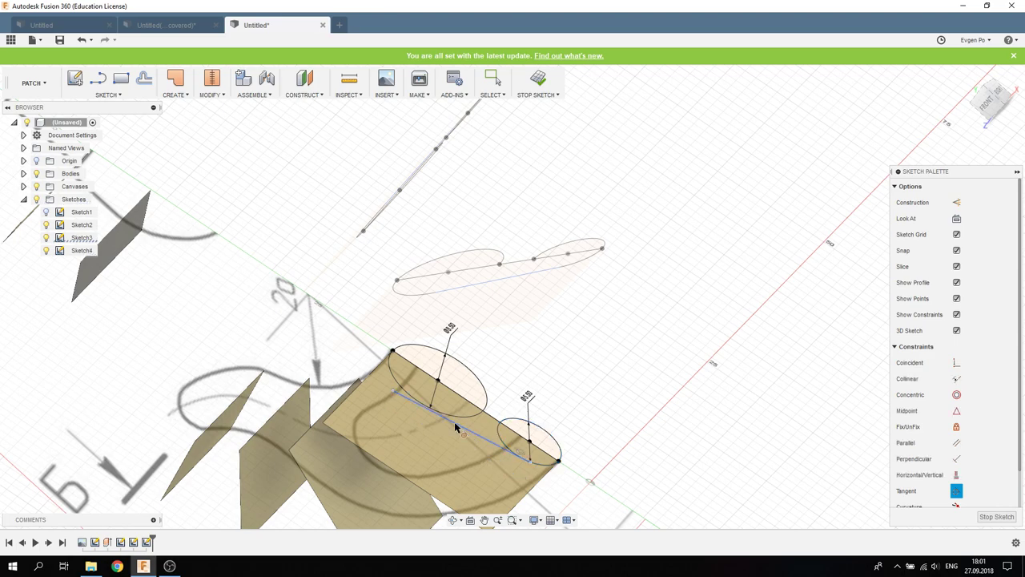
{"action": "middle_click_drag", "start_coordinate": [433, 399], "coordinate": [421, 409], "text": "shift"}
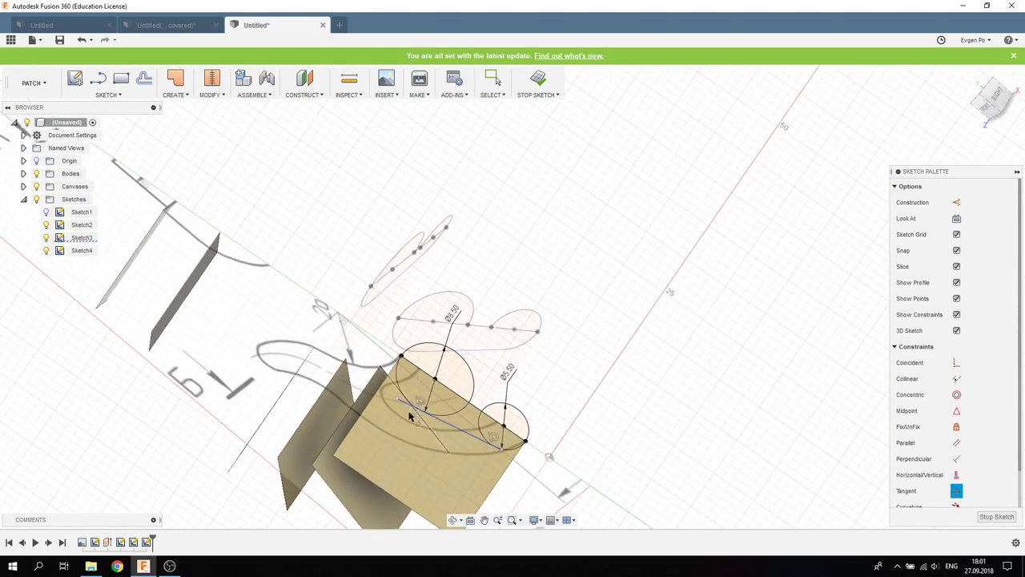
{"action": "scroll", "coordinate": [410, 417], "scroll_direction": "up", "scroll_amount": 5}
{"action": "key", "text": "Escape"}
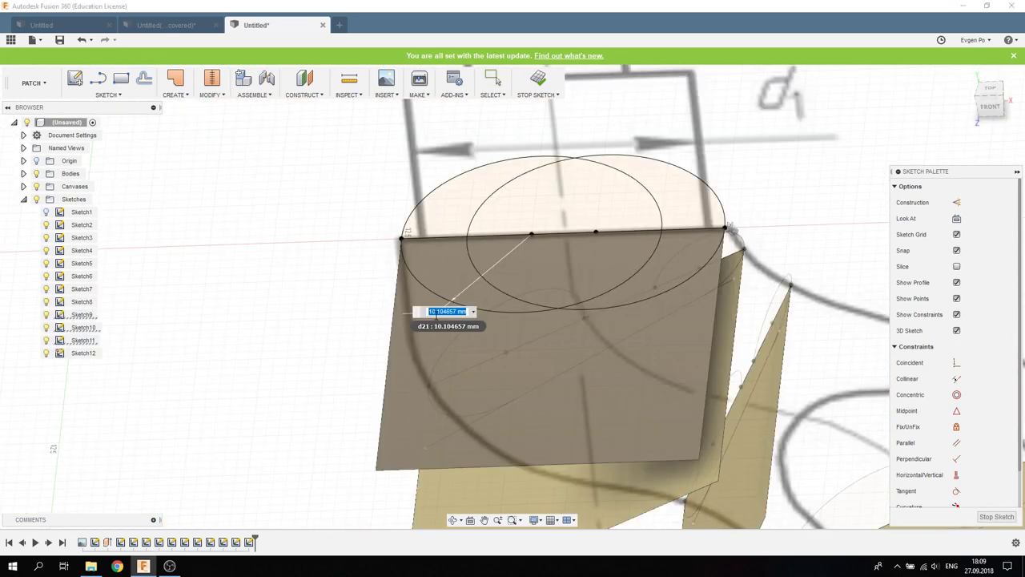
Step: Confirm the circle diameters, setting the large circle to 10 mm
{"action": "key", "text": "Return"}
{"action": "left_click", "coordinate": [653, 304]}
{"action": "left_click", "coordinate": [667, 333]}
{"action": "key", "text": "Return"}
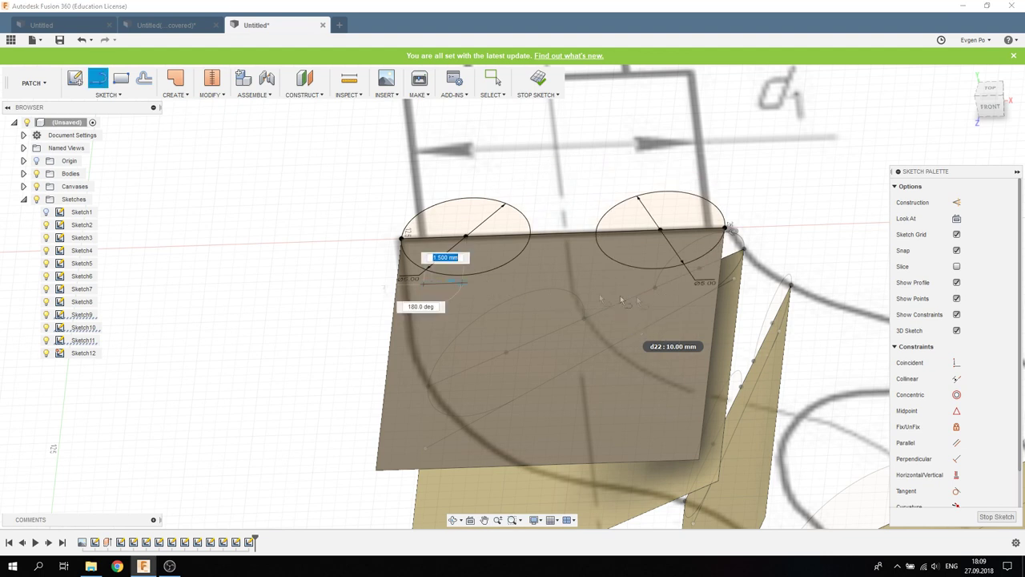
Step: Complete the joining line, make it tangent to the left circle, and finish the sketch
{"action": "left_click", "coordinate": [686, 282]}
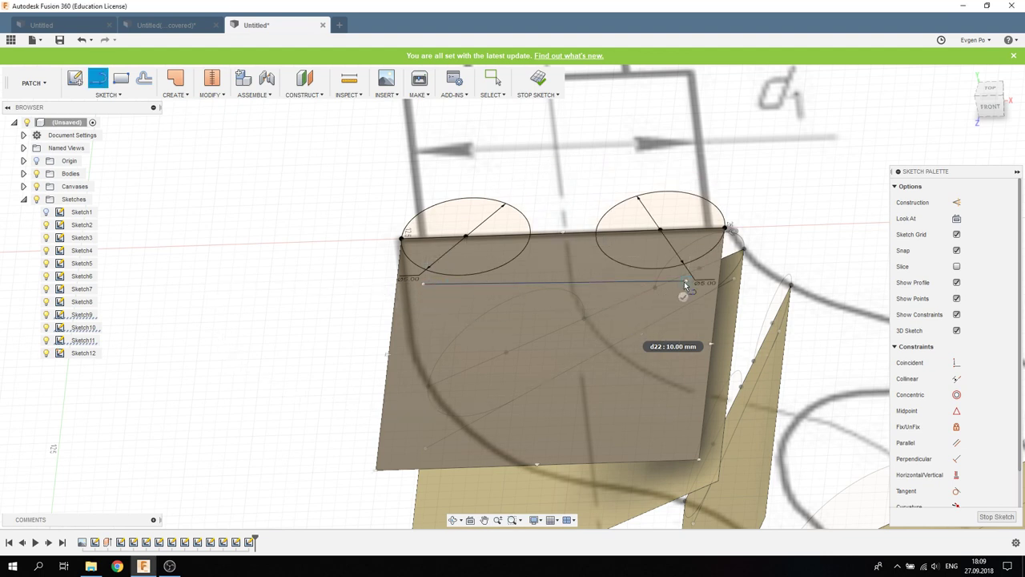
{"action": "left_click", "coordinate": [956, 491]}
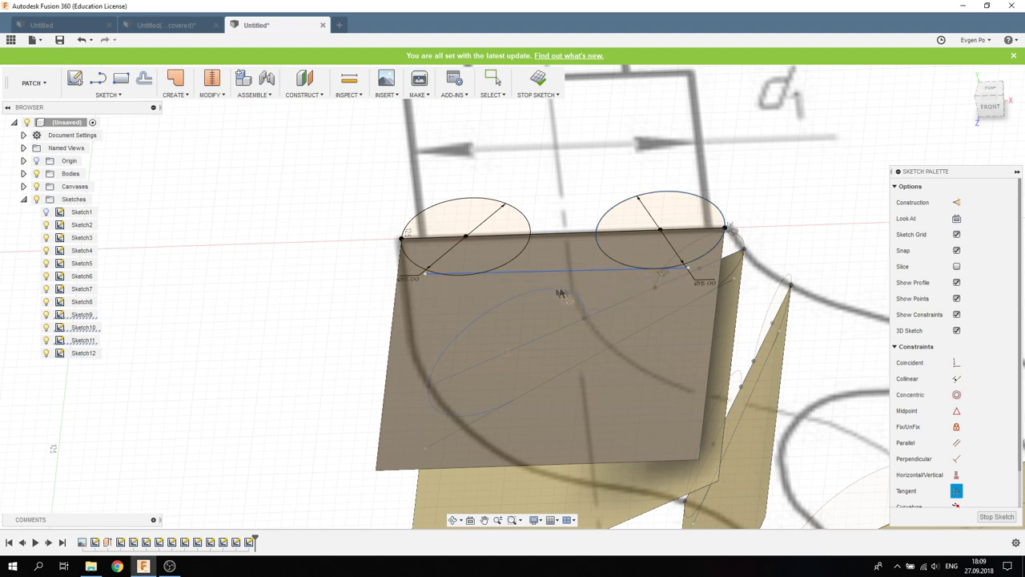
{"action": "left_click", "coordinate": [519, 261]}
{"action": "middle_click_drag", "start_coordinate": [609, 259], "coordinate": [979, 503], "text": "shift"}
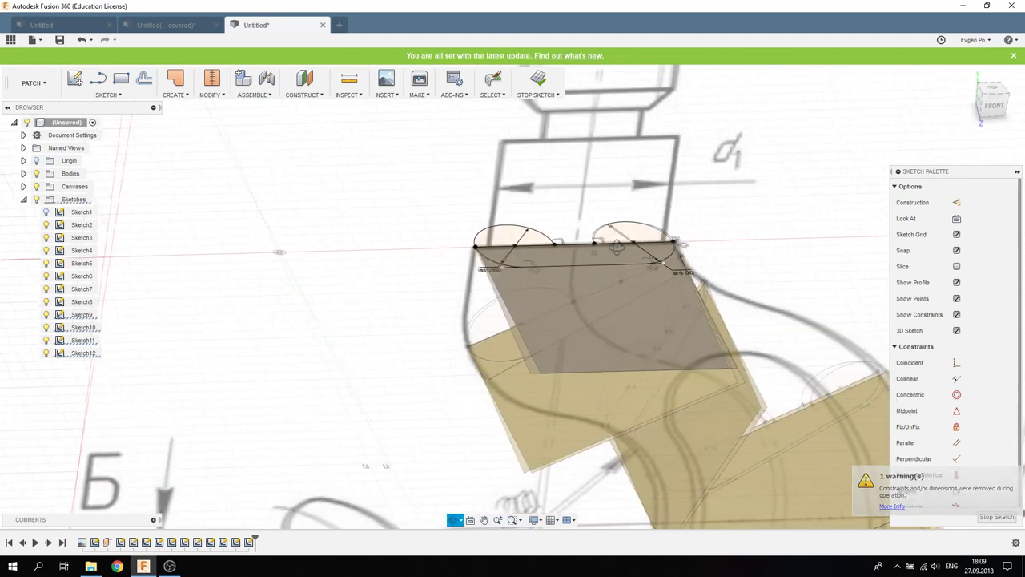
{"action": "left_click", "coordinate": [990, 519]}
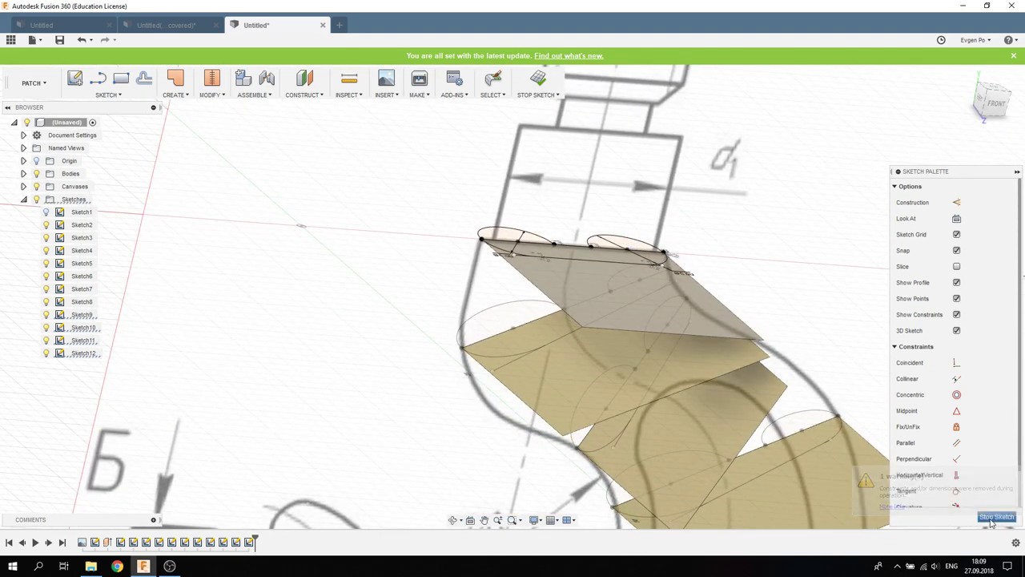
{"action": "scroll", "coordinate": [624, 294], "scroll_direction": "down", "scroll_amount": 1}
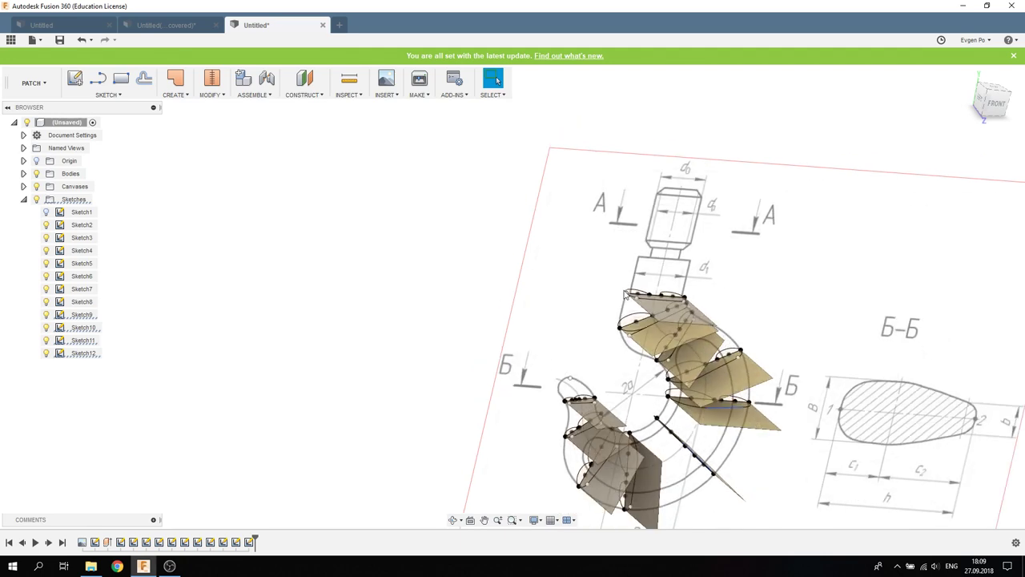
{"action": "scroll", "coordinate": [656, 288], "scroll_direction": "down", "scroll_amount": 3}
{"action": "middle_click_drag", "start_coordinate": [572, 291], "coordinate": [681, 261], "text": "shift"}
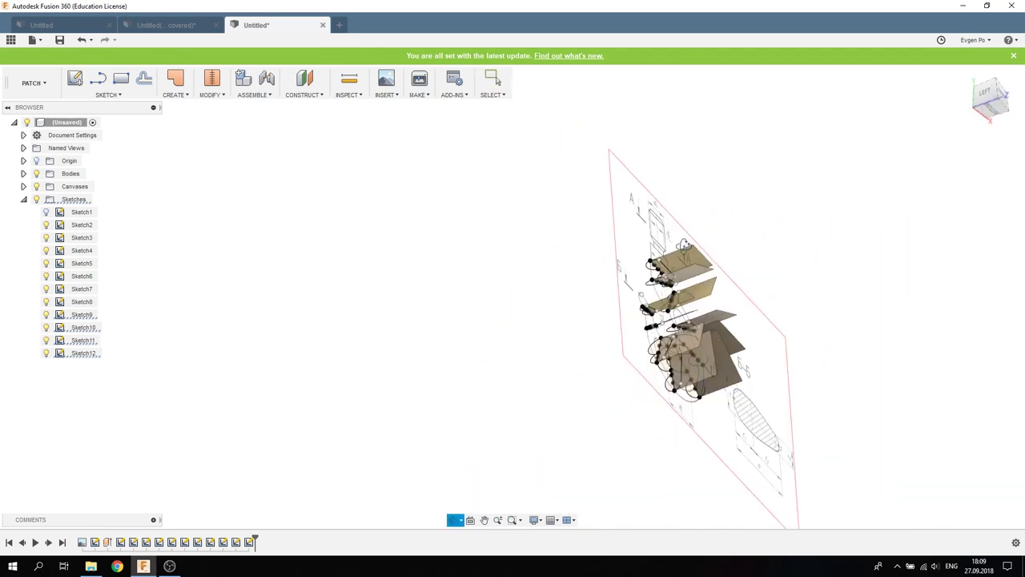
{"action": "mouse_move", "coordinate": [681, 260]}
{"action": "middle_mouse_down", "text": "shift"}
{"action": "mouse_move", "coordinate": [685, 317]}
{"action": "mouse_move", "coordinate": [566, 310]}
{"action": "middle_mouse_up", "text": "shift"}
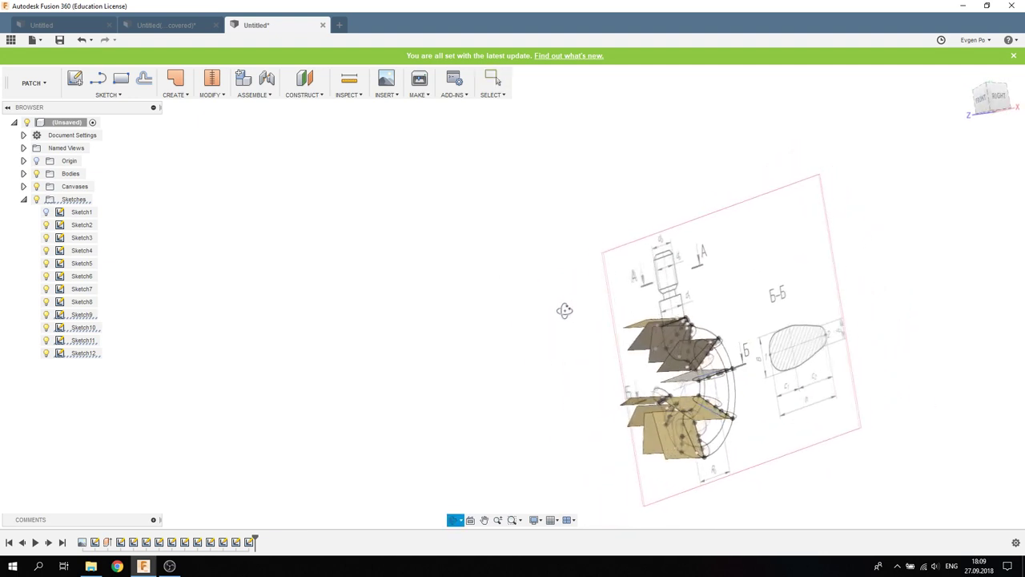
{"action": "scroll", "coordinate": [722, 408], "scroll_direction": "up", "scroll_amount": 3}
{"action": "scroll", "coordinate": [745, 400], "scroll_direction": "up", "scroll_amount": 3}
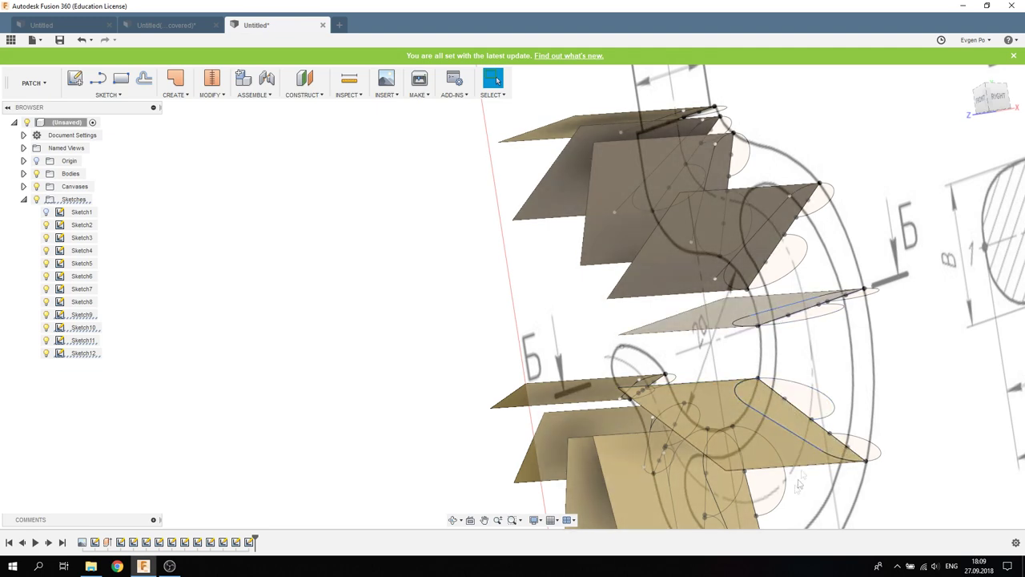
{"action": "middle_click_drag", "start_coordinate": [635, 365], "coordinate": [671, 407], "text": "shift"}
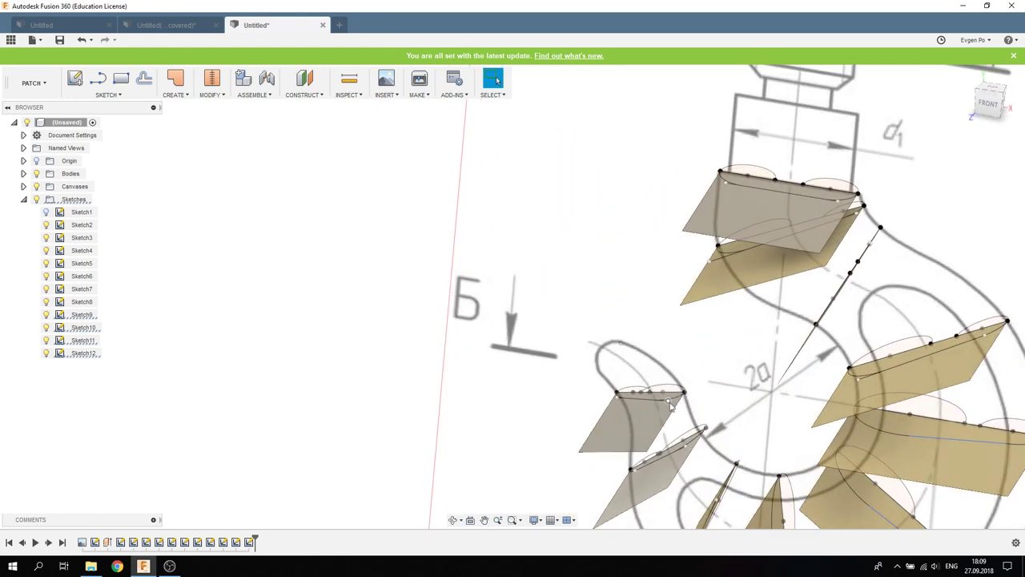
{"action": "mouse_move", "coordinate": [645, 376]}
{"action": "middle_mouse_down", "text": "shift"}
{"action": "mouse_move", "coordinate": [729, 200]}
{"action": "mouse_move", "coordinate": [275, 159]}
{"action": "middle_mouse_up", "text": "shift"}
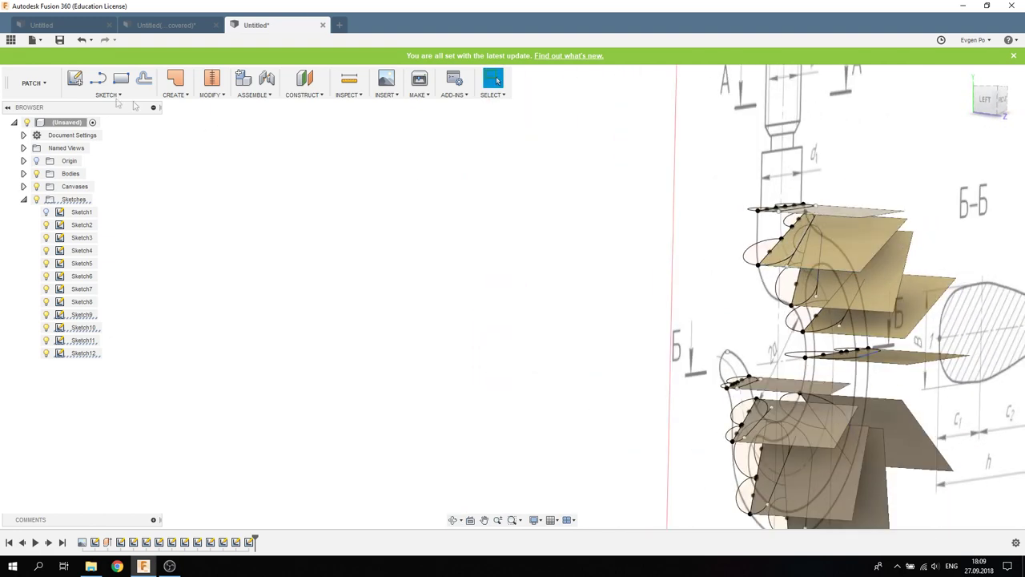
Step: Switch to the Model workspace and start a Loft
{"action": "left_click", "coordinate": [32, 83]}
{"action": "left_click", "coordinate": [34, 104]}
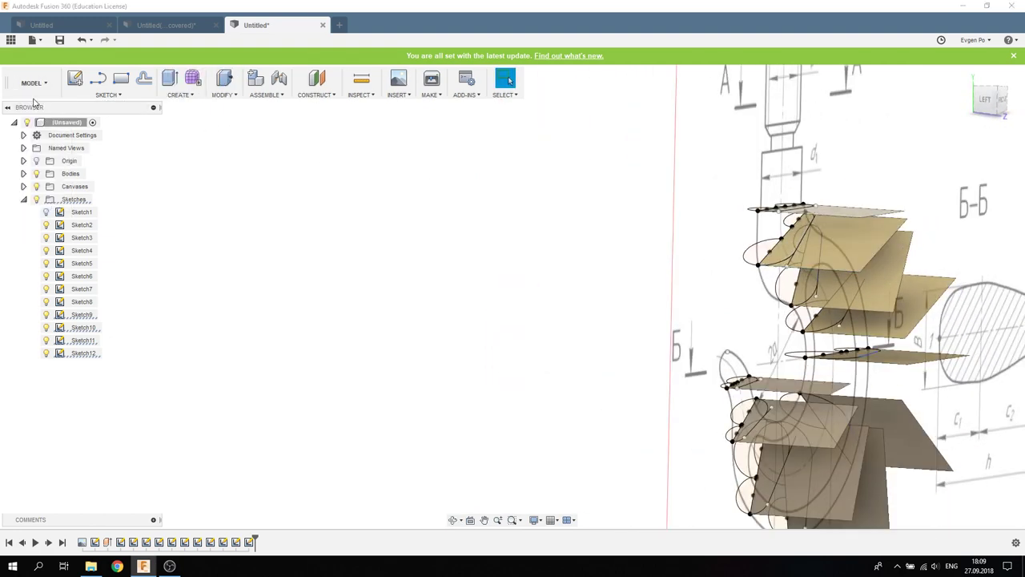
{"action": "left_click", "coordinate": [180, 95]}
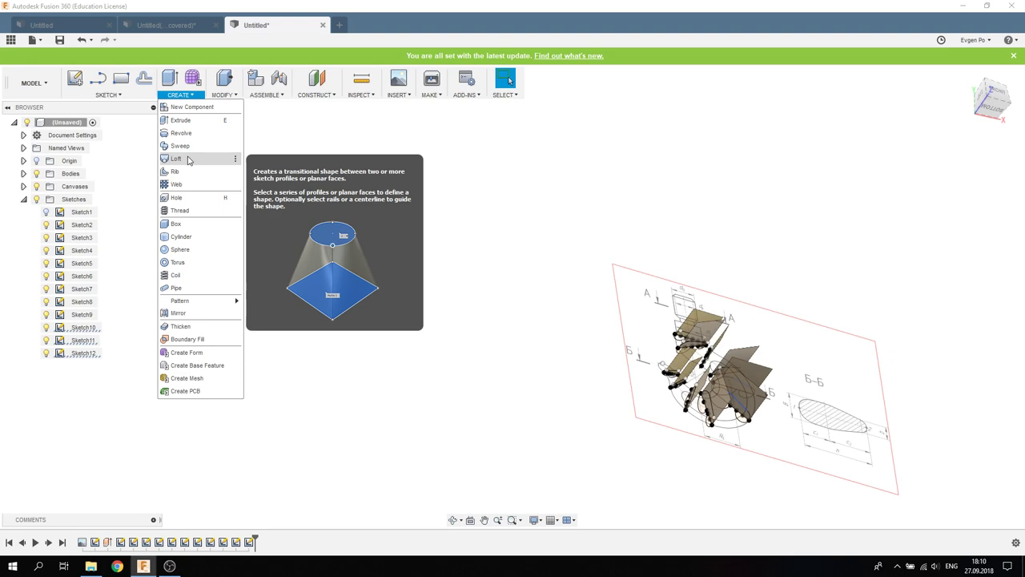
{"action": "left_click", "coordinate": [178, 159]}
Step: Select the first three section profiles starting at the hook tip
{"action": "scroll", "coordinate": [638, 396], "scroll_direction": "up", "scroll_amount": 2}
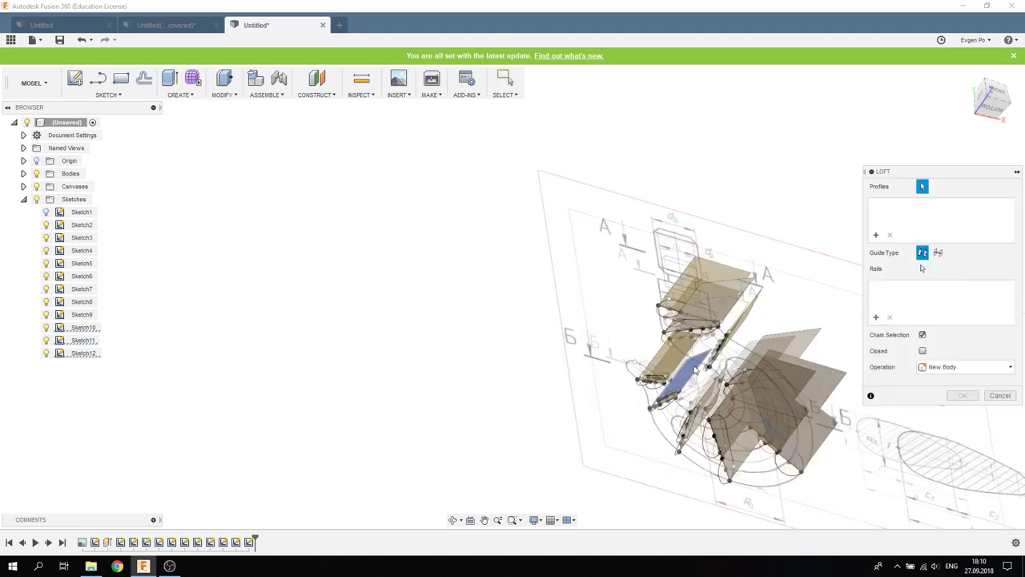
{"action": "scroll", "coordinate": [639, 395], "scroll_direction": "up", "scroll_amount": 3}
{"action": "scroll", "coordinate": [638, 396], "scroll_direction": "up", "scroll_amount": 3}
{"action": "left_click", "coordinate": [630, 396]}
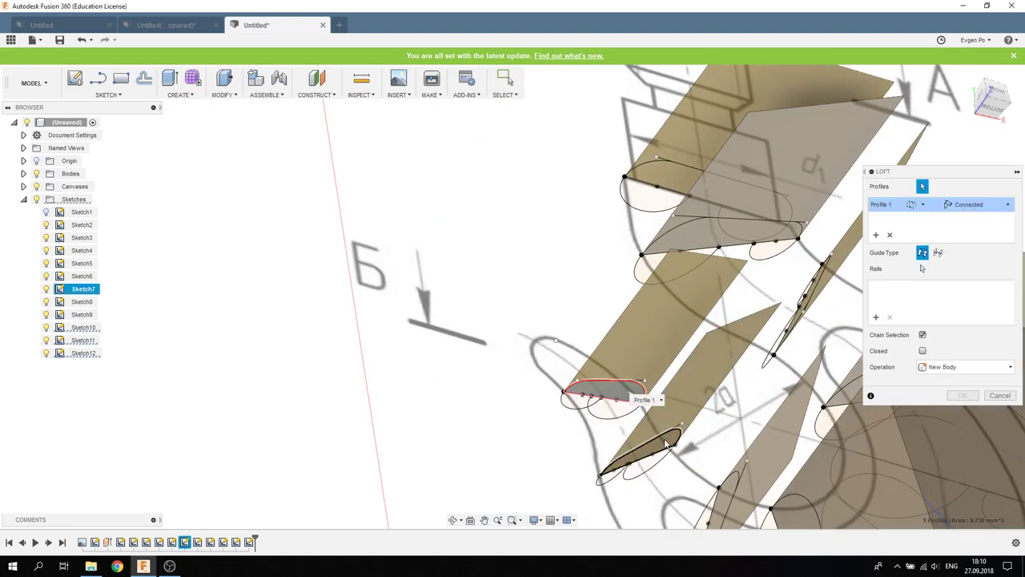
{"action": "left_click", "coordinate": [663, 442]}
{"action": "middle_click_drag", "start_coordinate": [663, 442], "coordinate": [575, 432], "text": "shift"}
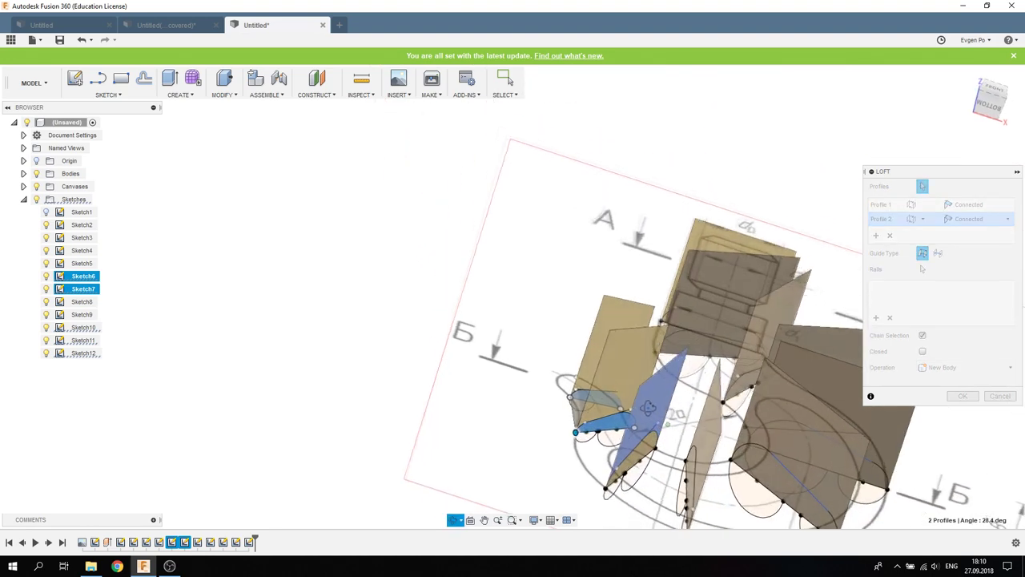
{"action": "left_click", "coordinate": [647, 449]}
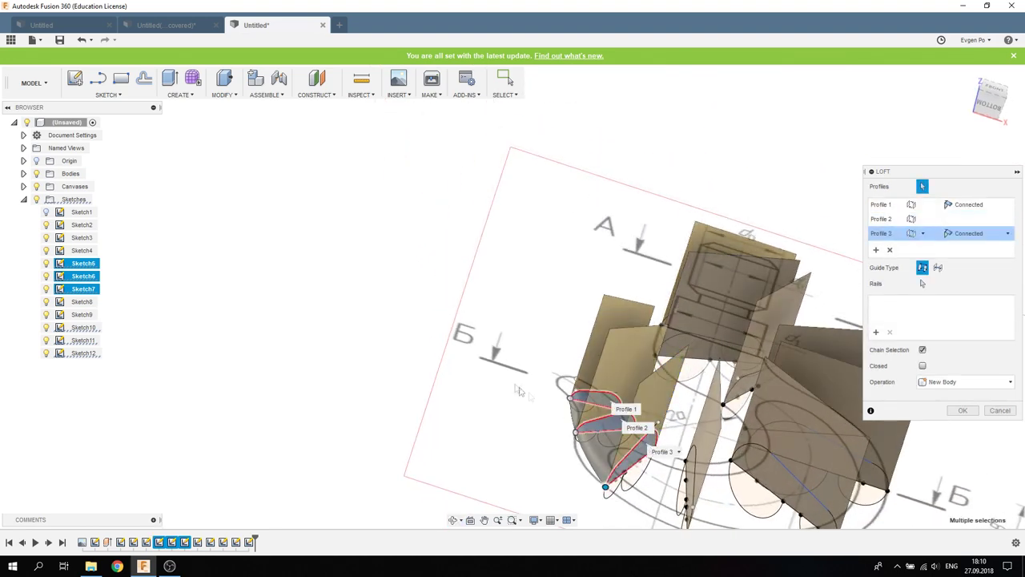
Step: Add the fourth, fifth and sixth section profiles up toward the shank
{"action": "scroll", "coordinate": [514, 383], "scroll_direction": "down", "scroll_amount": 2}
{"action": "mouse_move", "coordinate": [528, 361]}
{"action": "middle_mouse_down", "text": "shift"}
{"action": "mouse_move", "coordinate": [511, 399]}
{"action": "mouse_move", "coordinate": [507, 376]}
{"action": "middle_mouse_up", "text": "shift"}
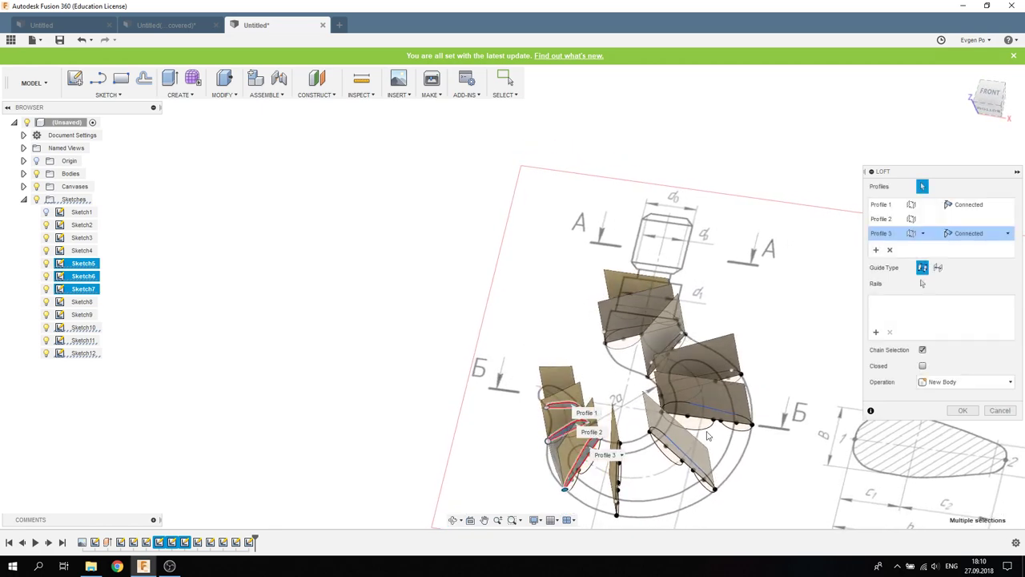
{"action": "mouse_move", "coordinate": [703, 455]}
{"action": "middle_mouse_down", "text": "shift"}
{"action": "mouse_move", "coordinate": [641, 419]}
{"action": "mouse_move", "coordinate": [682, 452]}
{"action": "mouse_move", "coordinate": [723, 408]}
{"action": "middle_mouse_up", "text": "shift"}
{"action": "left_click", "coordinate": [673, 445]}
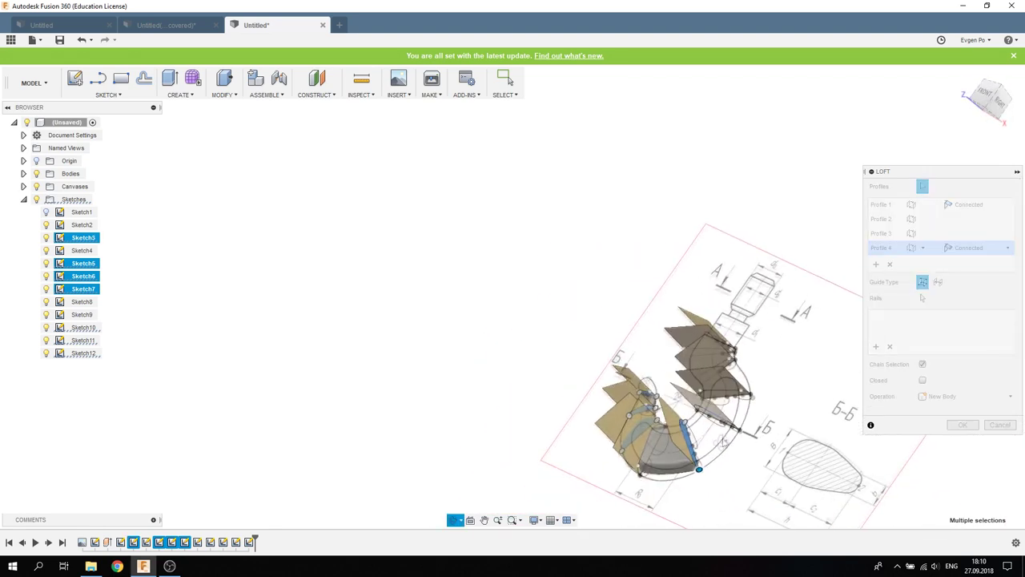
{"action": "mouse_move", "coordinate": [713, 403]}
{"action": "middle_mouse_down", "text": "shift"}
{"action": "mouse_move", "coordinate": [721, 420]}
{"action": "mouse_move", "coordinate": [631, 363]}
{"action": "mouse_move", "coordinate": [536, 369]}
{"action": "middle_mouse_up", "text": "shift"}
{"action": "left_click", "coordinate": [721, 421]}
{"action": "left_click", "coordinate": [631, 351]}
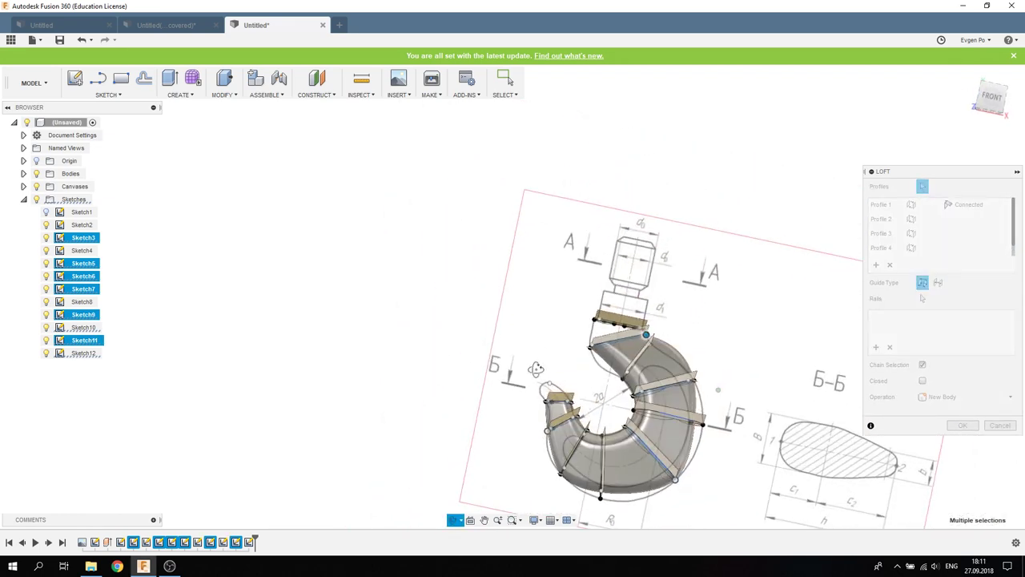
Step: Remove two profiles from the loft's profile list
{"action": "scroll", "coordinate": [683, 458], "scroll_direction": "up", "scroll_amount": 2}
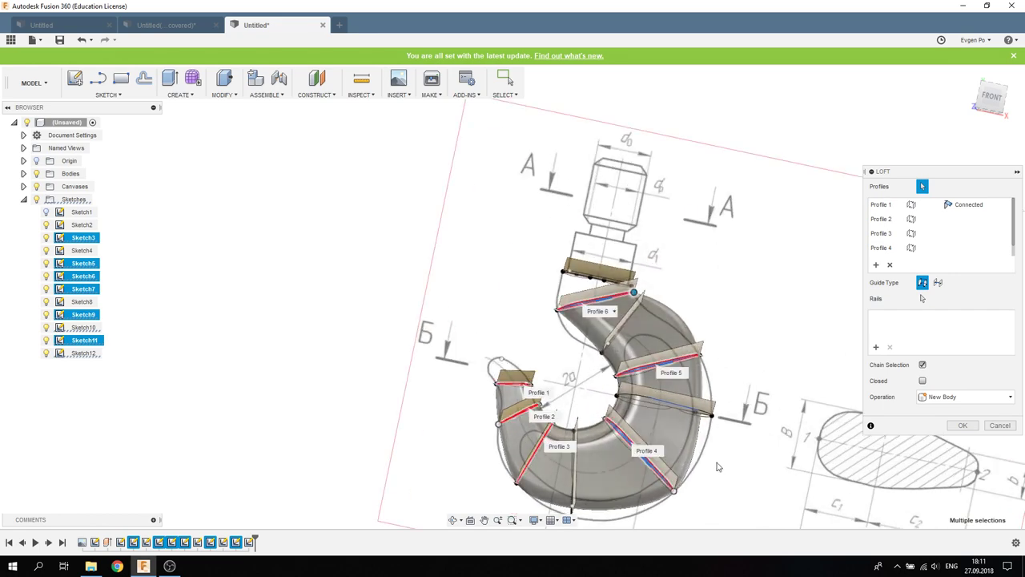
{"action": "mouse_move", "coordinate": [714, 460]}
{"action": "middle_mouse_down", "text": "shift"}
{"action": "mouse_move", "coordinate": [515, 375]}
{"action": "mouse_move", "coordinate": [633, 292]}
{"action": "mouse_move", "coordinate": [655, 383]}
{"action": "middle_mouse_up", "text": "shift"}
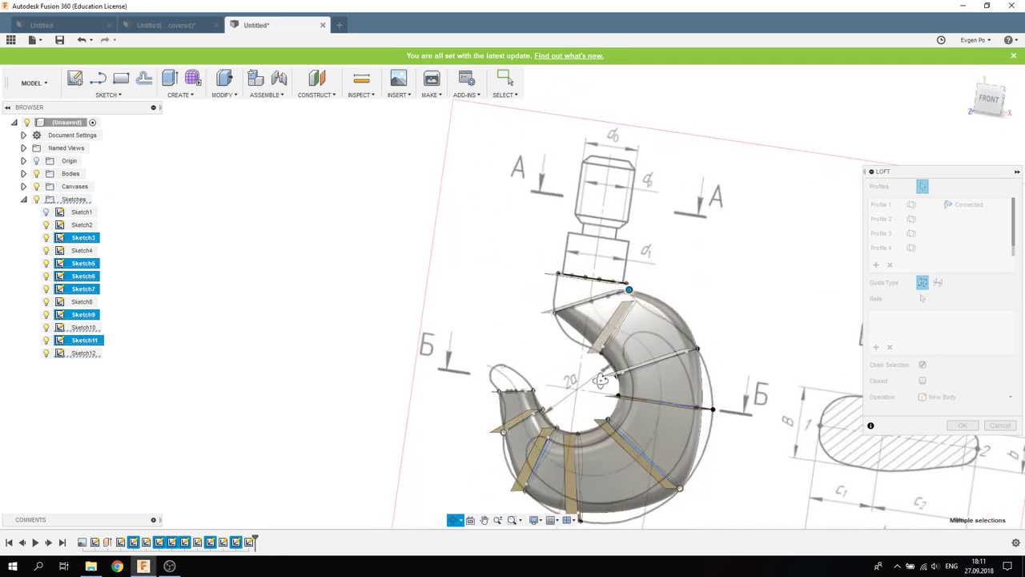
{"action": "left_click", "coordinate": [890, 266]}
{"action": "left_click", "coordinate": [890, 266]}
Step: Remove one more profile, then add the large right-side section and Profile 6
{"action": "left_click", "coordinate": [890, 266]}
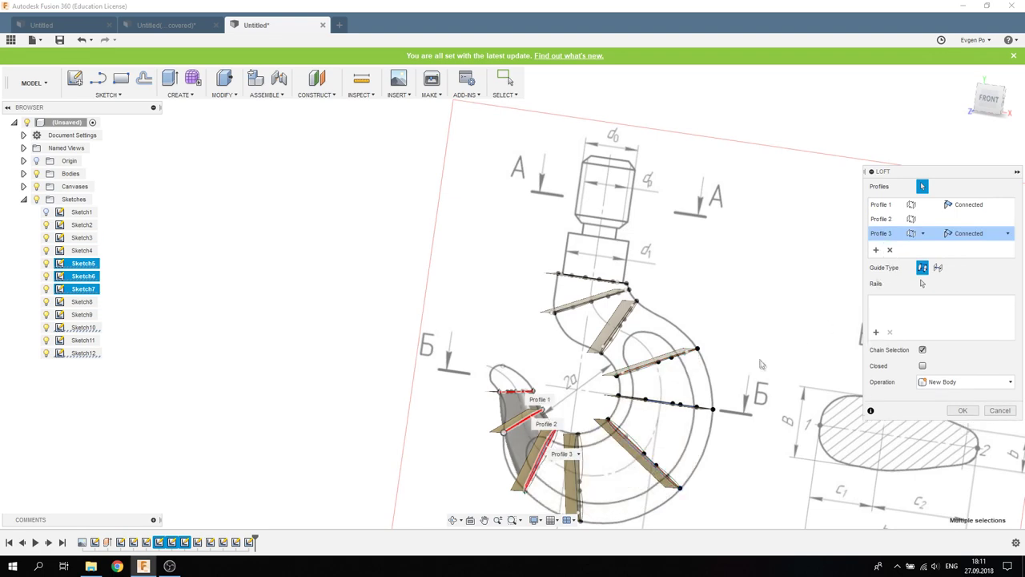
{"action": "middle_click_drag", "start_coordinate": [761, 365], "coordinate": [587, 456], "text": "shift"}
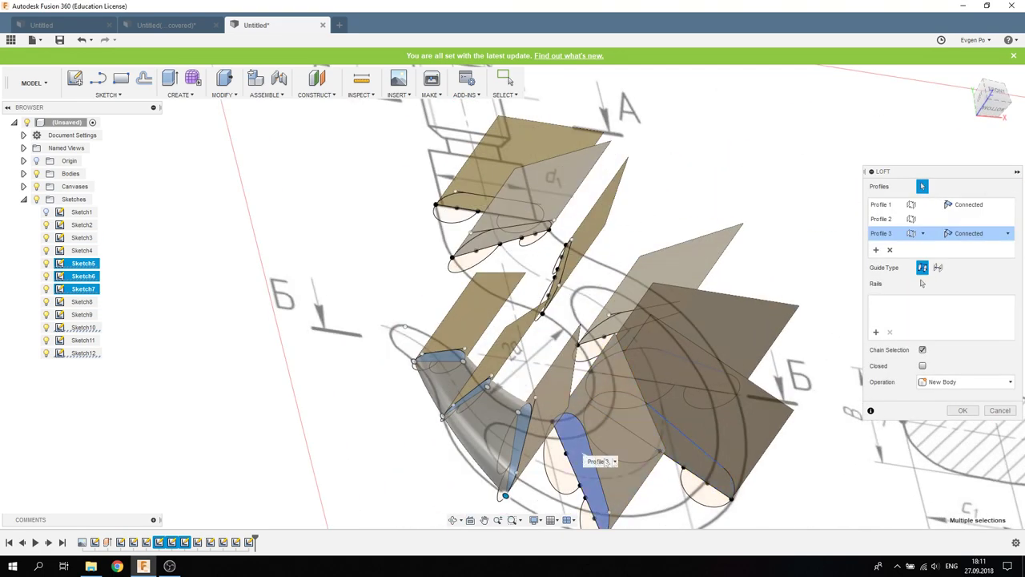
{"action": "left_click", "coordinate": [697, 453]}
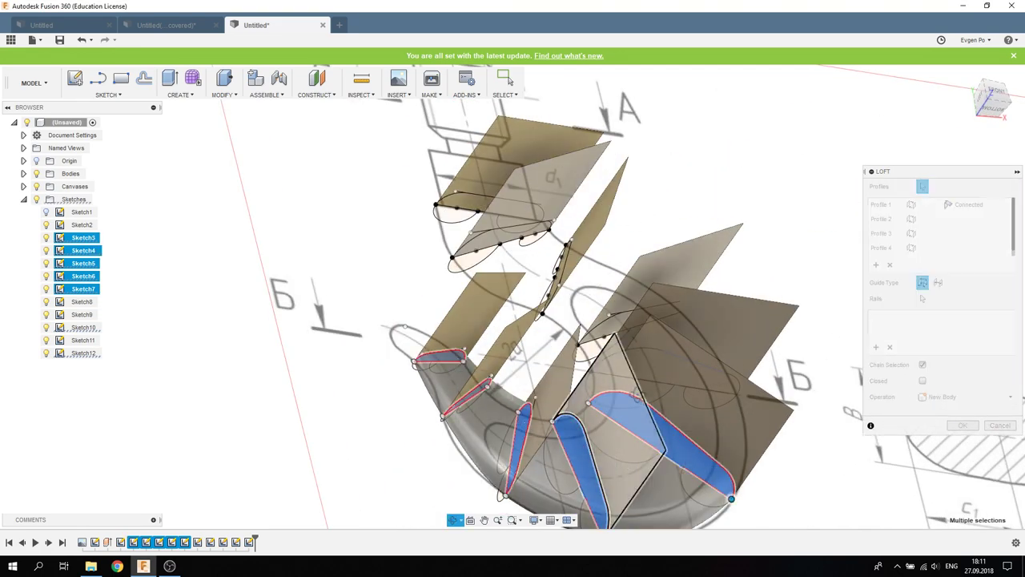
{"action": "middle_click_drag", "start_coordinate": [697, 453], "coordinate": [718, 385], "text": "shift"}
{"action": "scroll", "coordinate": [615, 415], "scroll_direction": "down", "scroll_amount": 3}
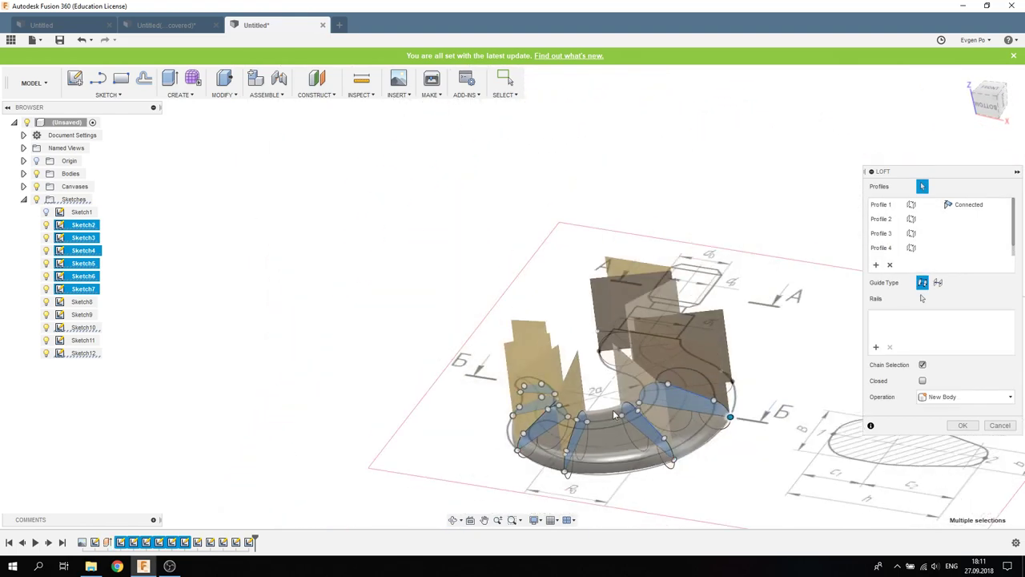
{"action": "middle_click_drag", "start_coordinate": [615, 414], "coordinate": [687, 398], "text": "shift"}
{"action": "scroll", "coordinate": [687, 398], "scroll_direction": "up", "scroll_amount": 3}
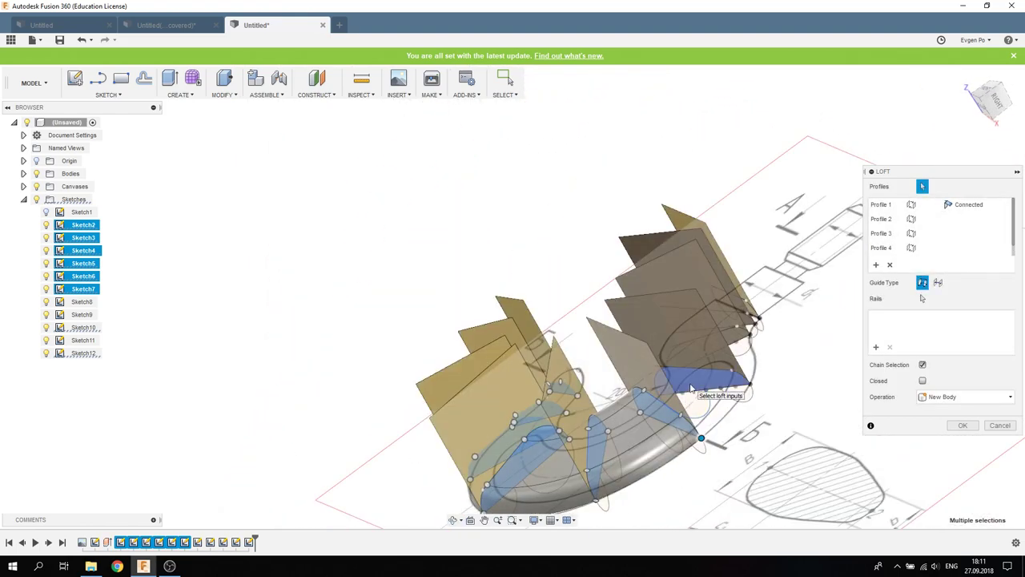
{"action": "left_click", "coordinate": [690, 388]}
{"action": "middle_click_drag", "start_coordinate": [691, 389], "coordinate": [734, 349], "text": "shift"}
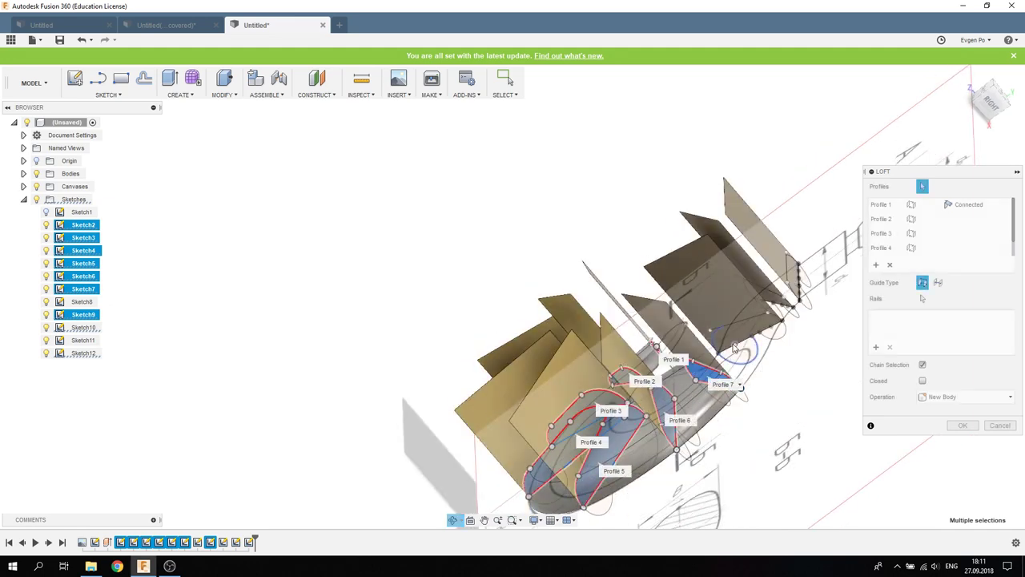
Step: Add the upper hook sections through Profile 9 and confirm the loft as a solid
{"action": "left_click", "coordinate": [733, 347]}
{"action": "scroll", "coordinate": [733, 346], "scroll_direction": "down", "scroll_amount": 2}
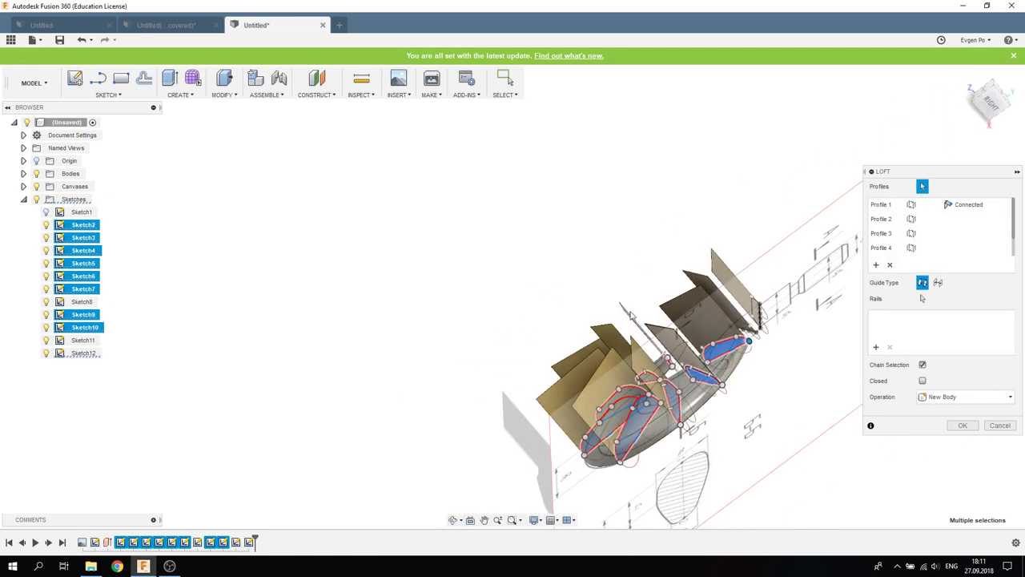
{"action": "middle_click_drag", "start_coordinate": [691, 361], "coordinate": [691, 297], "text": "shift"}
{"action": "scroll", "coordinate": [691, 297], "scroll_direction": "up", "scroll_amount": 5}
{"action": "left_click", "coordinate": [690, 297]}
{"action": "scroll", "coordinate": [691, 297], "scroll_direction": "down", "scroll_amount": 3}
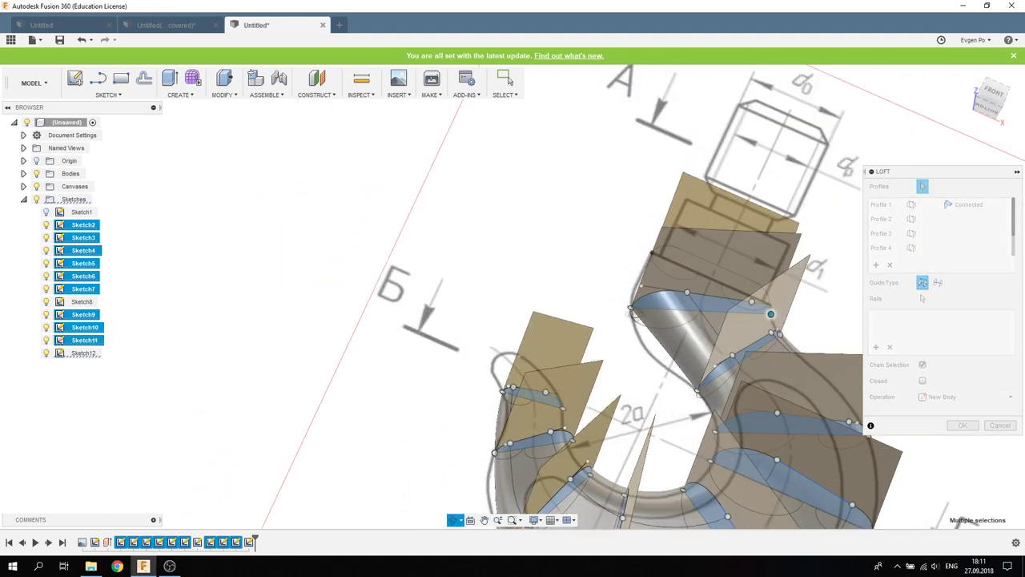
{"action": "middle_click_drag", "start_coordinate": [690, 297], "coordinate": [663, 249], "text": "shift"}
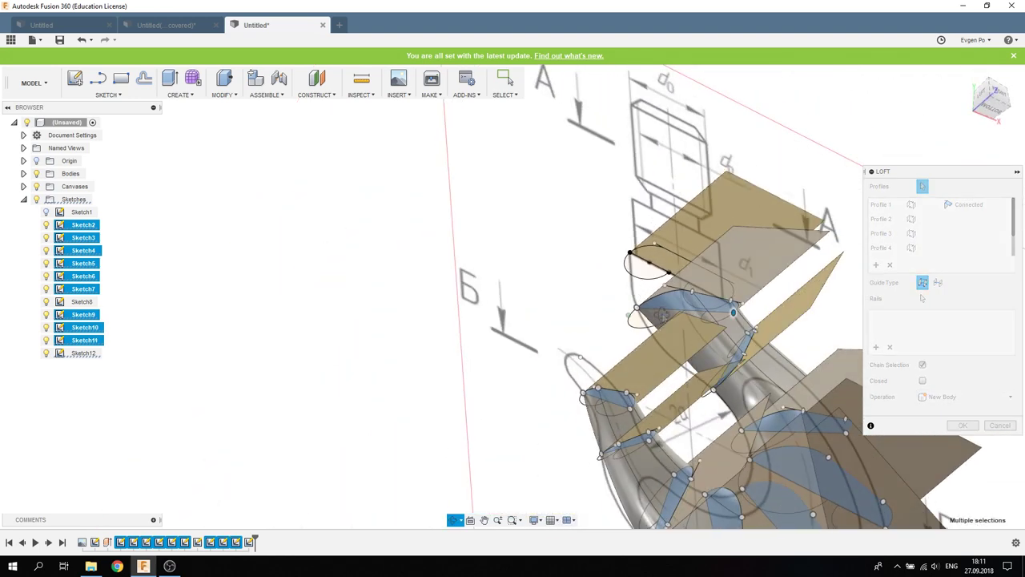
{"action": "left_click", "coordinate": [658, 257]}
{"action": "mouse_move", "coordinate": [658, 258]}
{"action": "middle_mouse_down", "text": "shift"}
{"action": "mouse_move", "coordinate": [546, 303]}
{"action": "mouse_move", "coordinate": [931, 448]}
{"action": "middle_mouse_up", "text": "shift"}
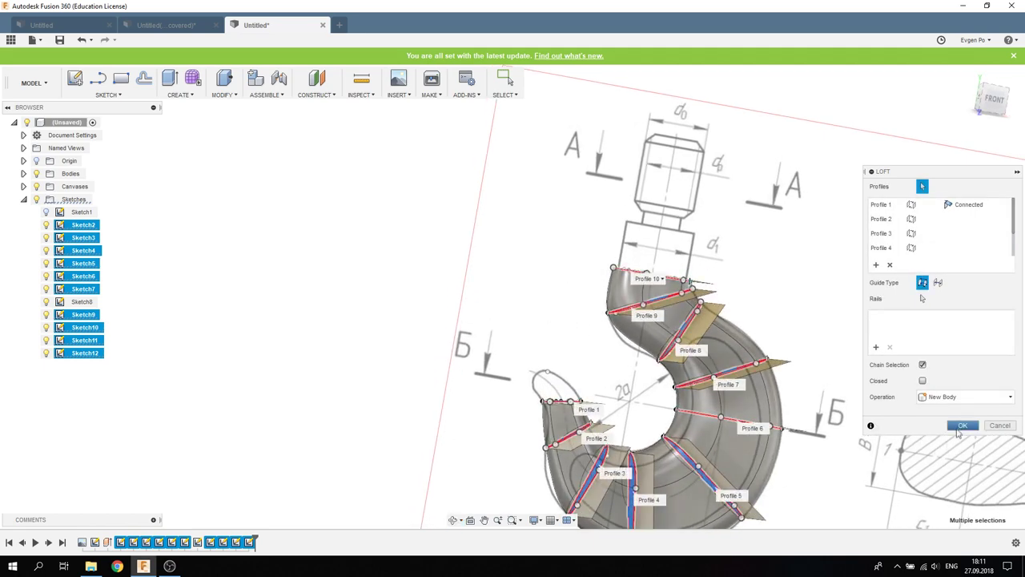
{"action": "left_click", "coordinate": [962, 426]}
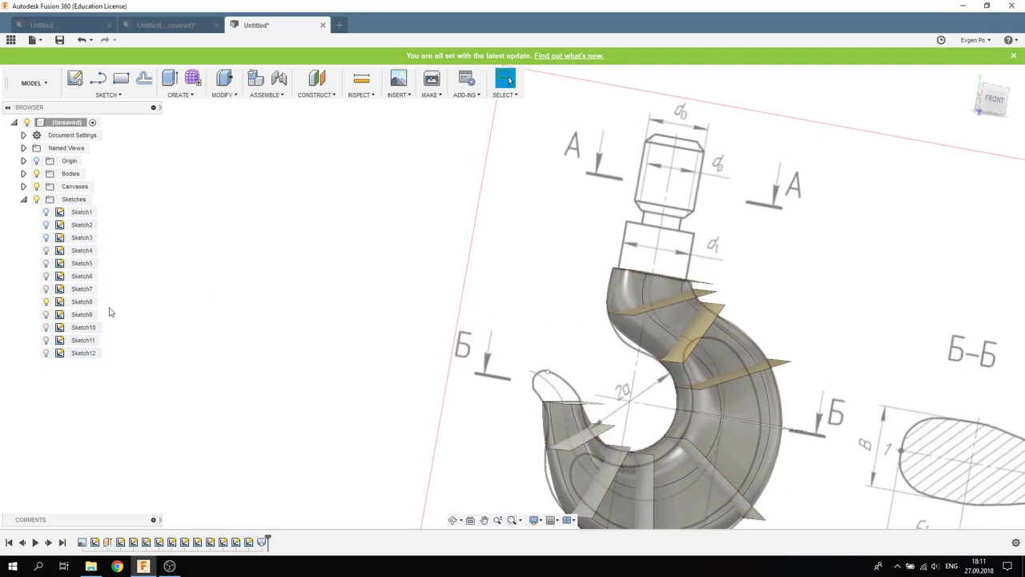
Step: Expand Bodies and hide the five flat cross-section plane bodies
{"action": "left_click", "coordinate": [24, 173]}
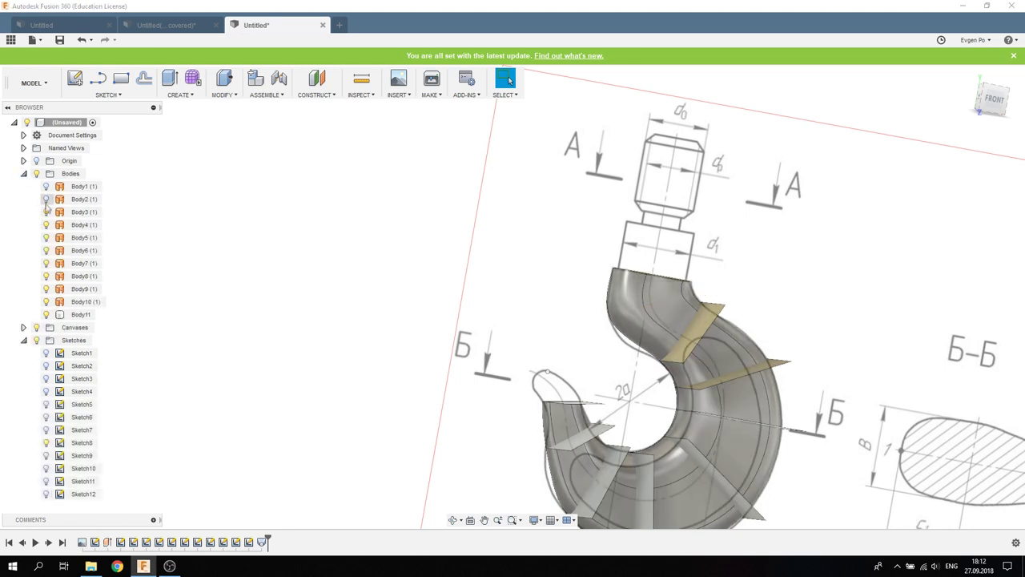
{"action": "left_click", "coordinate": [46, 224]}
{"action": "left_click", "coordinate": [46, 251]}
{"action": "left_click", "coordinate": [46, 263]}
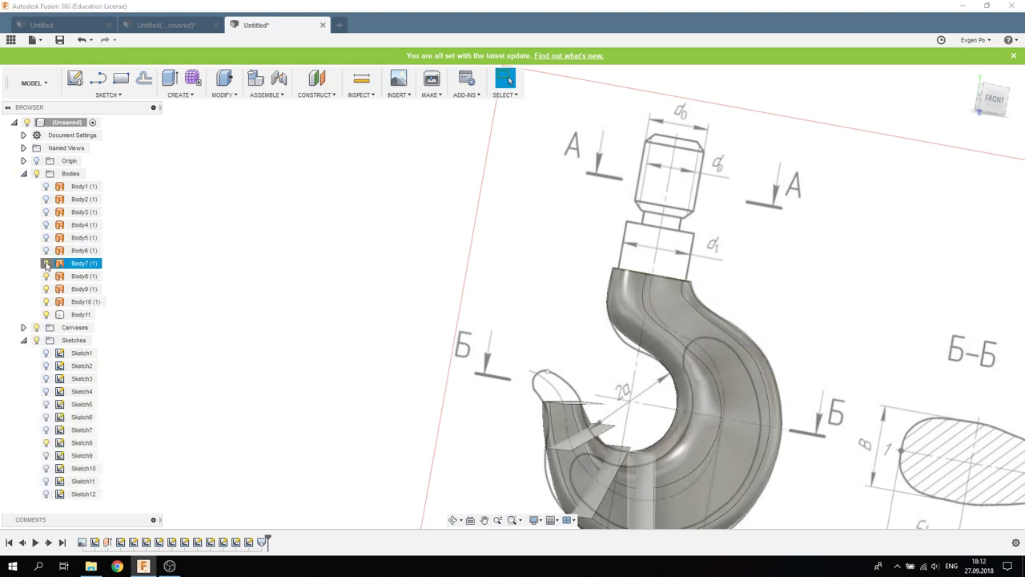
{"action": "left_click", "coordinate": [46, 276]}
{"action": "left_click", "coordinate": [46, 288]}
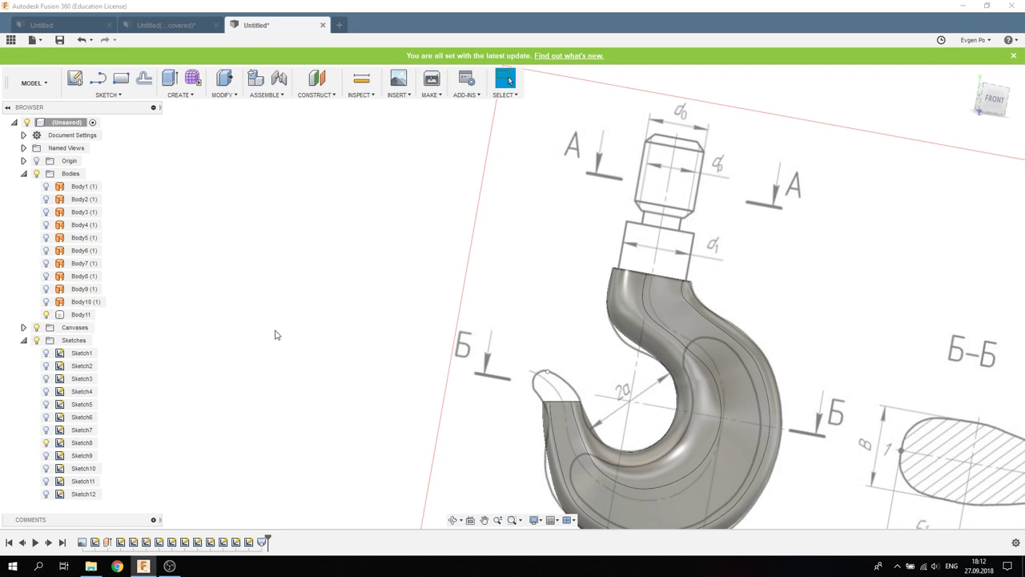
Step: Fit the view with F6 and orbit to inspect the lofted Body11
{"action": "middle_click_drag", "start_coordinate": [385, 345], "coordinate": [360, 339], "text": "shift"}
{"action": "key", "text": "F6"}
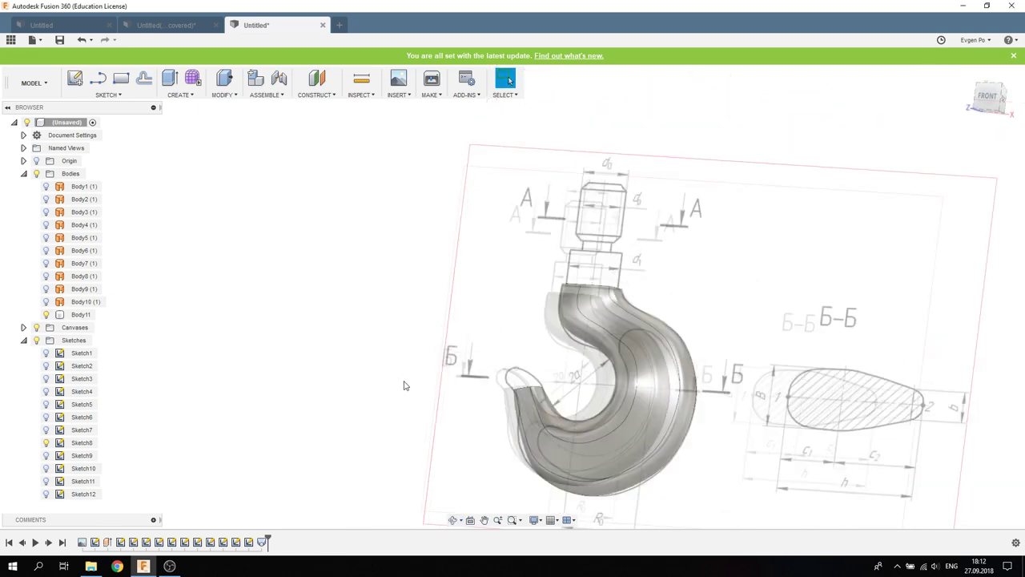
{"action": "middle_click_drag", "start_coordinate": [461, 395], "coordinate": [659, 399], "text": "shift"}
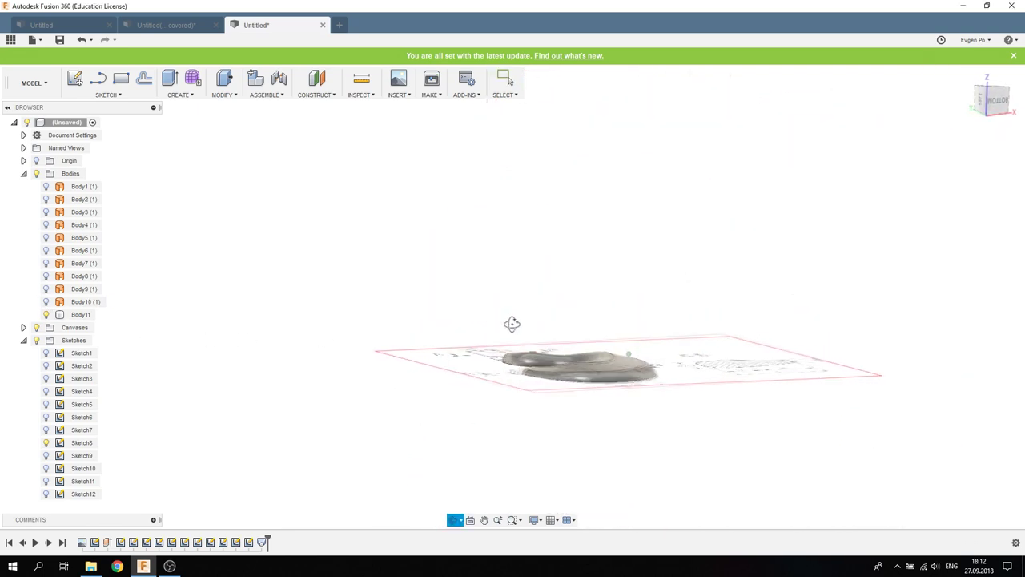
{"action": "scroll", "coordinate": [605, 340], "scroll_direction": "up", "scroll_amount": 5}
{"action": "mouse_move", "coordinate": [605, 340]}
{"action": "middle_mouse_down", "text": "shift"}
{"action": "mouse_move", "coordinate": [569, 340]}
{"action": "mouse_move", "coordinate": [569, 404]}
{"action": "middle_mouse_up", "text": "shift"}
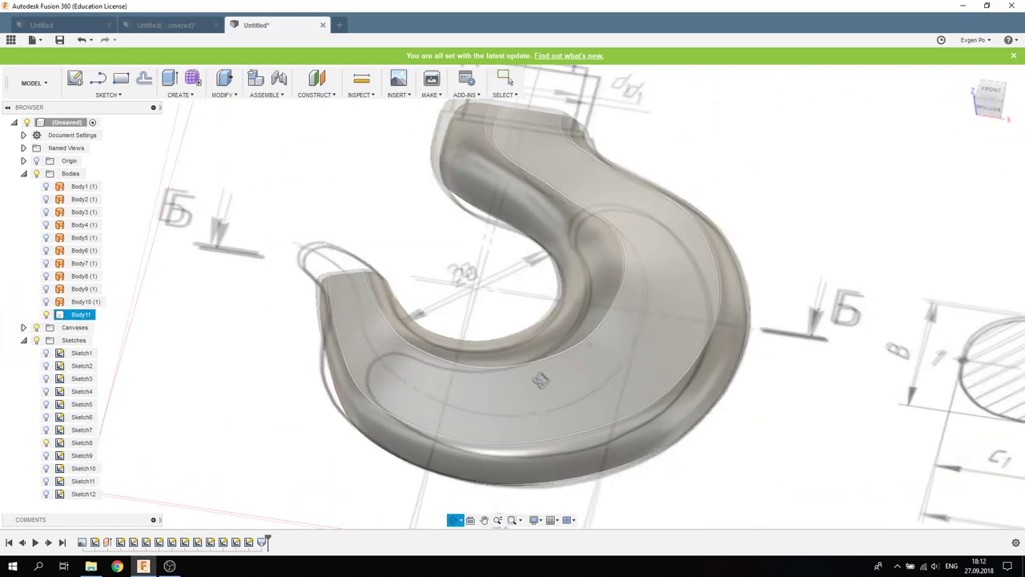
{"action": "mouse_move", "coordinate": [569, 404]}
{"action": "middle_mouse_down", "text": "shift"}
{"action": "mouse_move", "coordinate": [553, 433]}
{"action": "mouse_move", "coordinate": [513, 417]}
{"action": "middle_mouse_up", "text": "shift"}
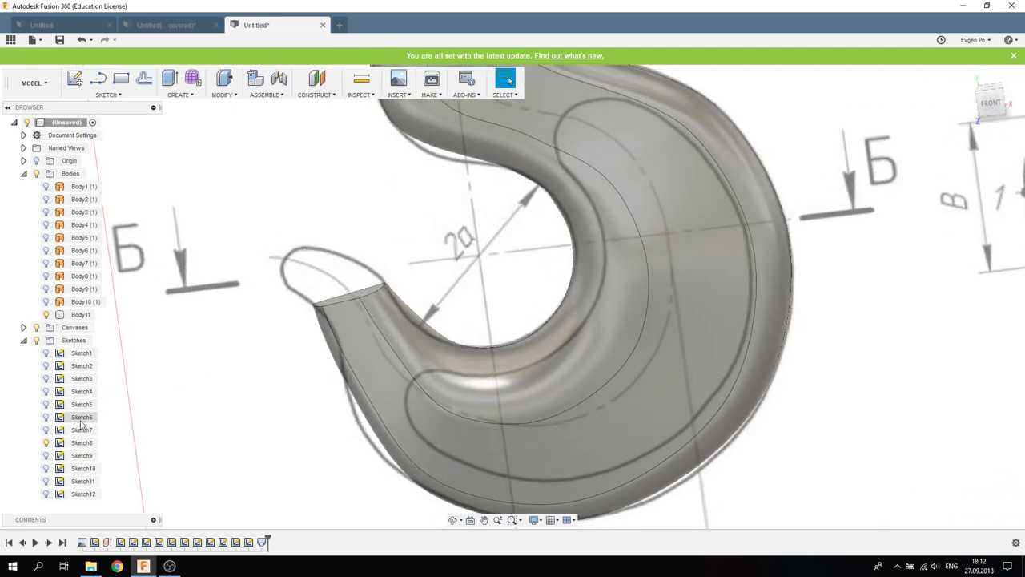
Step: Show Sketch1 and loft from the hook's open end face to the tip outline
{"action": "left_click", "coordinate": [45, 353]}
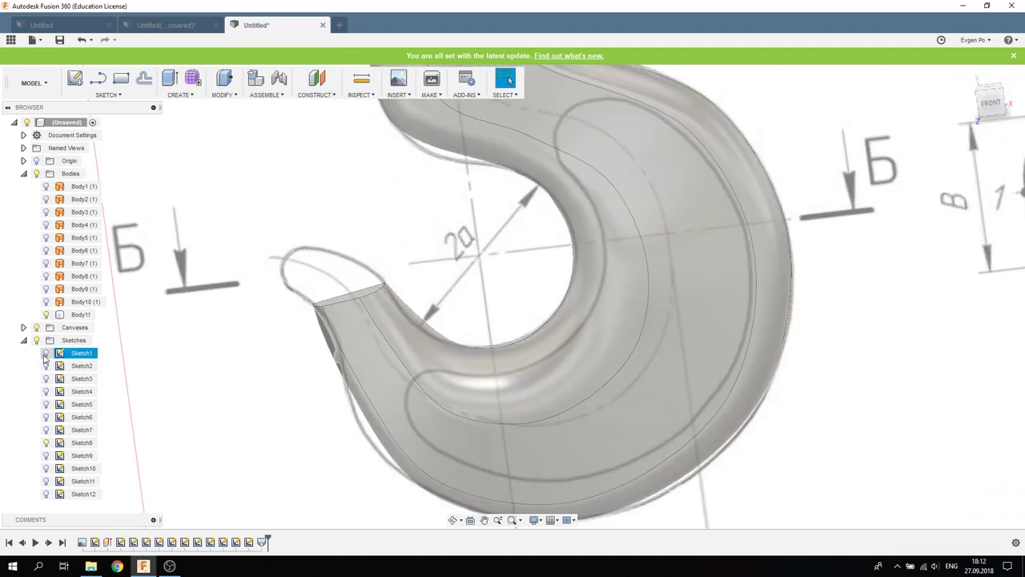
{"action": "left_click", "coordinate": [46, 354]}
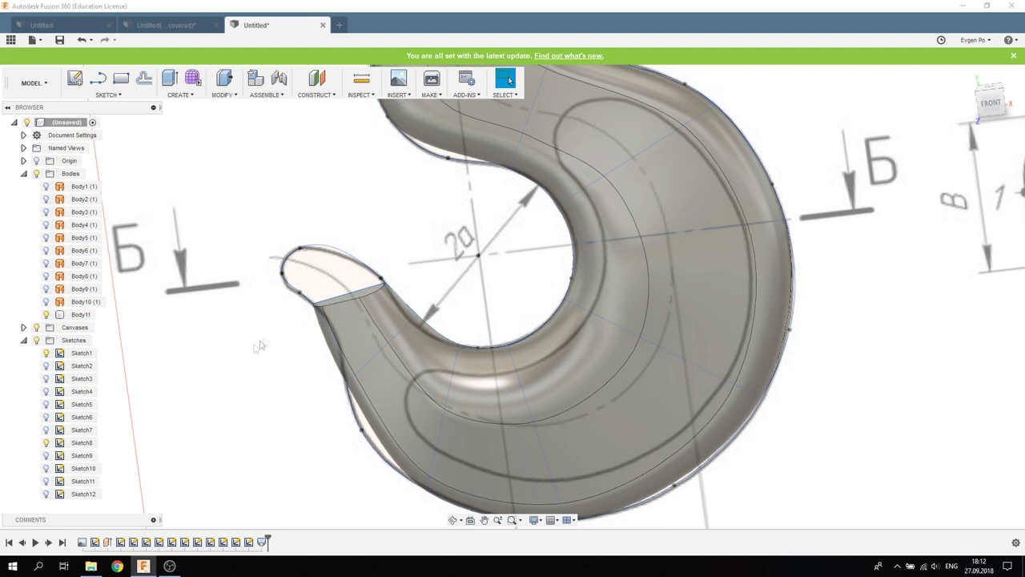
{"action": "left_click", "coordinate": [182, 95]}
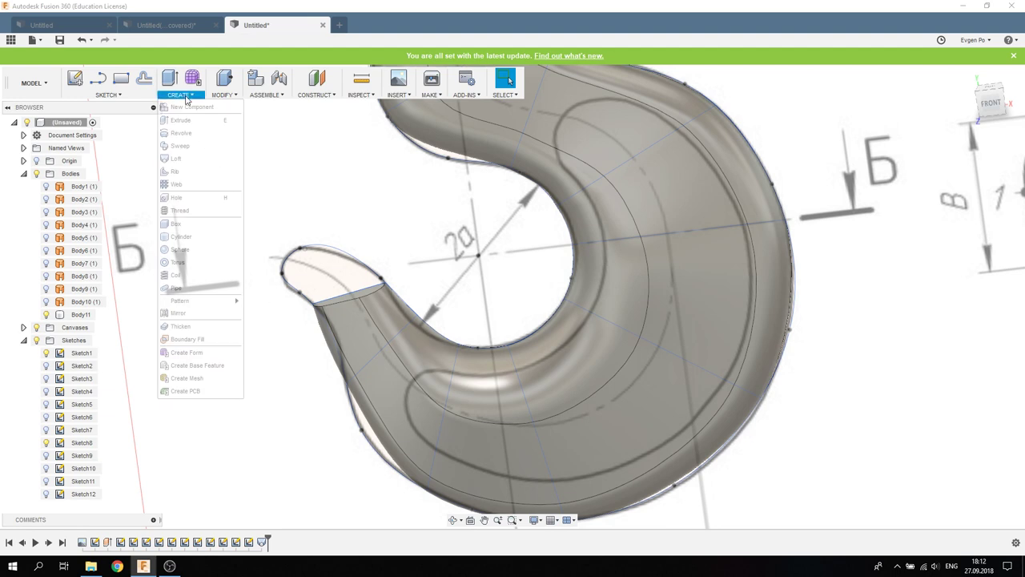
{"action": "left_click", "coordinate": [181, 159]}
{"action": "middle_click_drag", "start_coordinate": [285, 204], "coordinate": [316, 232], "text": "shift"}
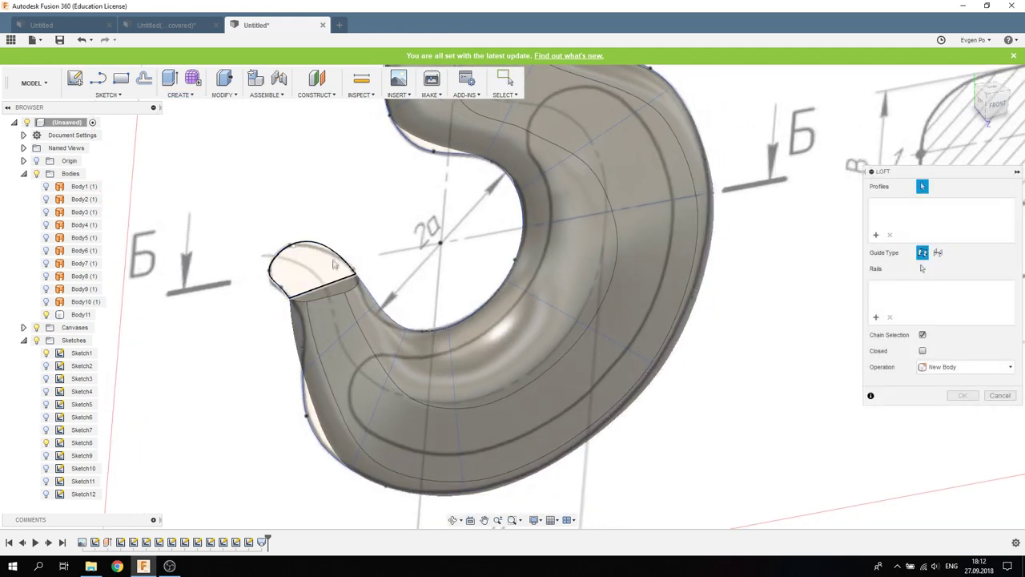
{"action": "left_click", "coordinate": [340, 290]}
{"action": "middle_click_drag", "start_coordinate": [340, 290], "coordinate": [284, 228], "text": "shift"}
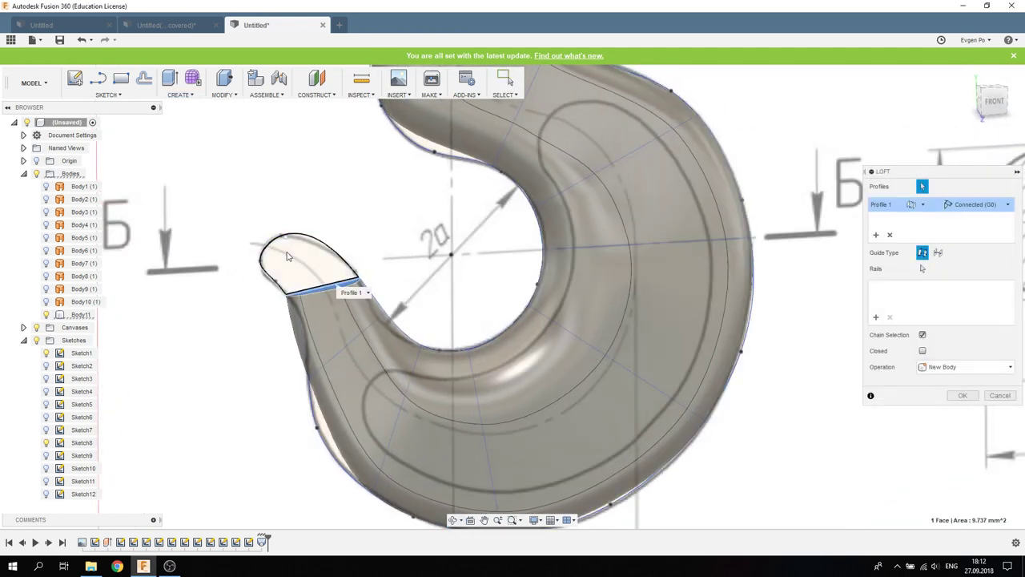
{"action": "scroll", "coordinate": [281, 225], "scroll_direction": "up", "scroll_amount": 5}
{"action": "left_click", "coordinate": [279, 224]}
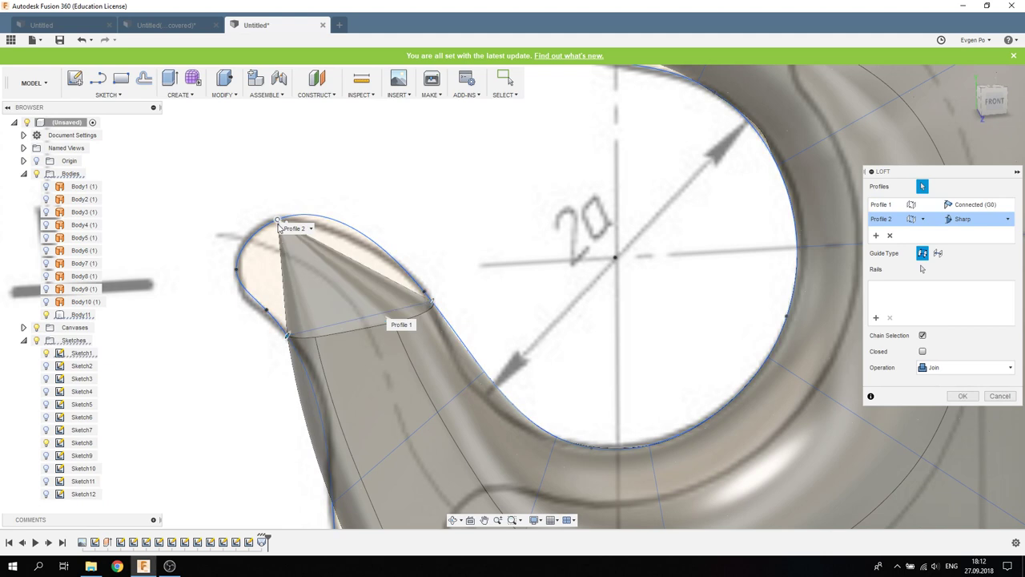
Step: Set the loft end conditions to Profile 1 Sharp and Profile 2 tangent, then confirm
{"action": "left_click", "coordinate": [1008, 221]}
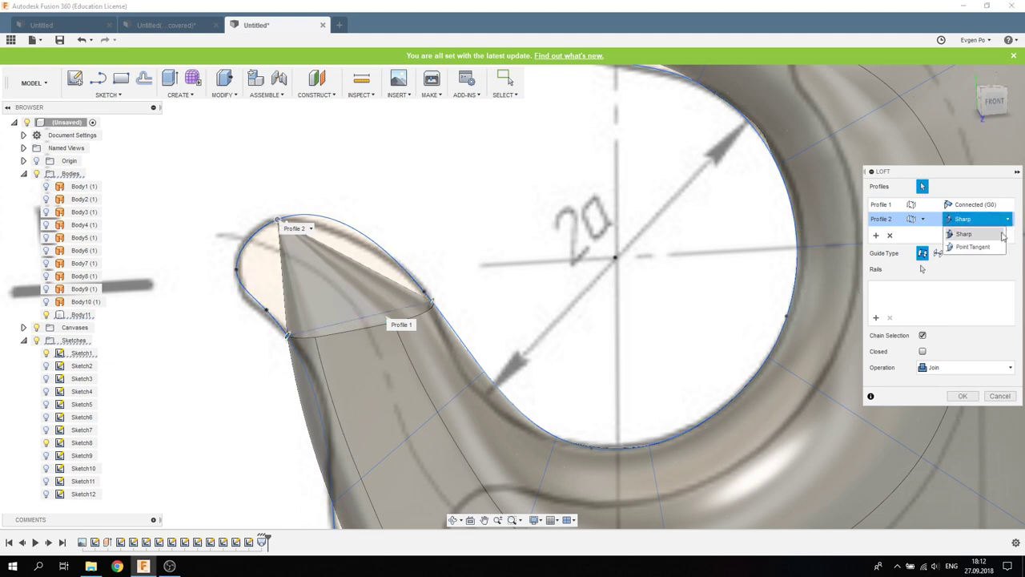
{"action": "left_click", "coordinate": [999, 235]}
{"action": "left_click", "coordinate": [1009, 204]}
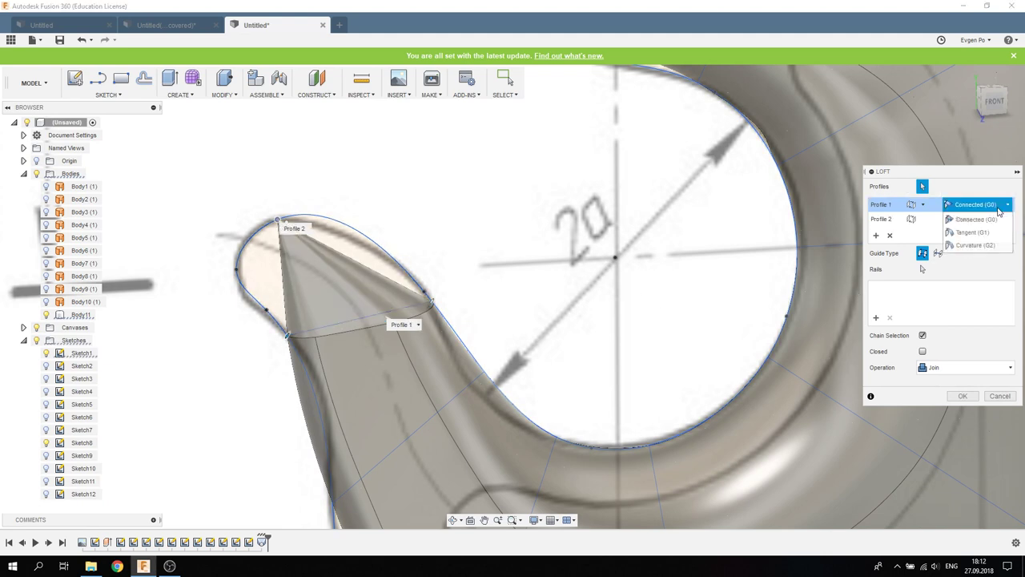
{"action": "left_click", "coordinate": [998, 234]}
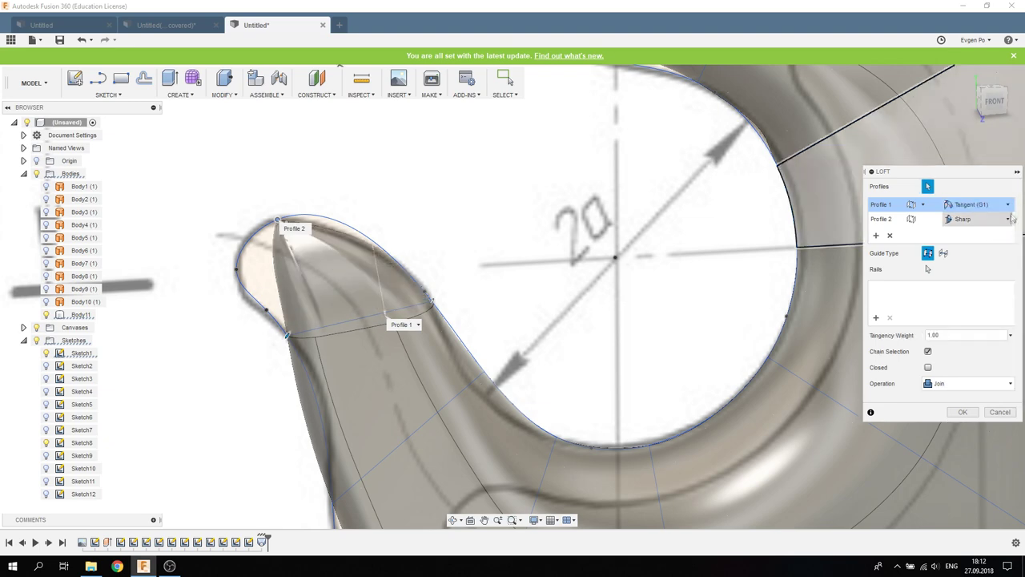
{"action": "left_click", "coordinate": [1009, 219]}
{"action": "left_click", "coordinate": [977, 246]}
{"action": "mouse_move", "coordinate": [504, 221]}
{"action": "middle_mouse_down", "text": "shift"}
{"action": "mouse_move", "coordinate": [469, 190]}
{"action": "mouse_move", "coordinate": [503, 192]}
{"action": "middle_mouse_up", "text": "shift"}
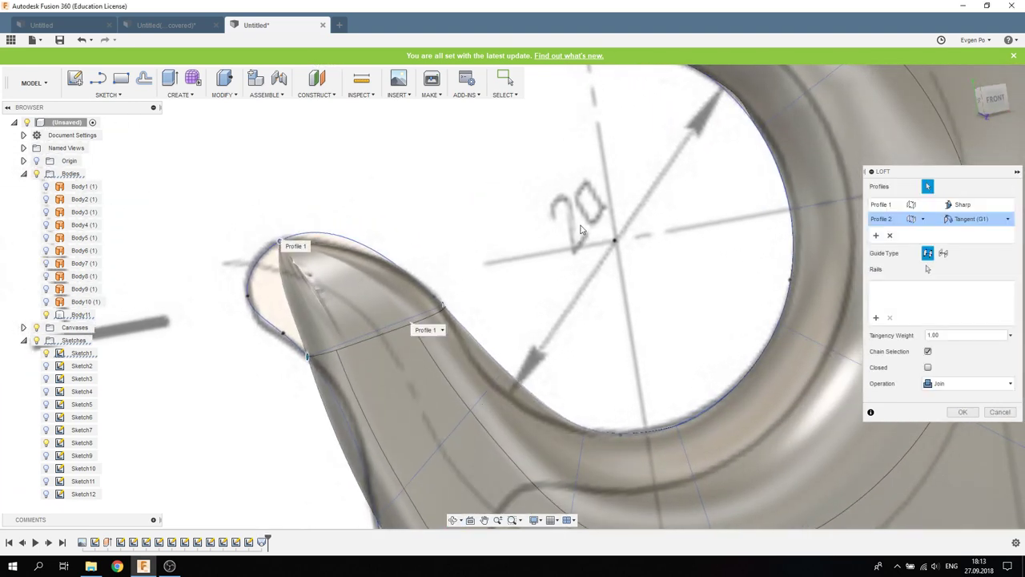
{"action": "middle_click_drag", "start_coordinate": [475, 234], "coordinate": [294, 307], "text": "shift"}
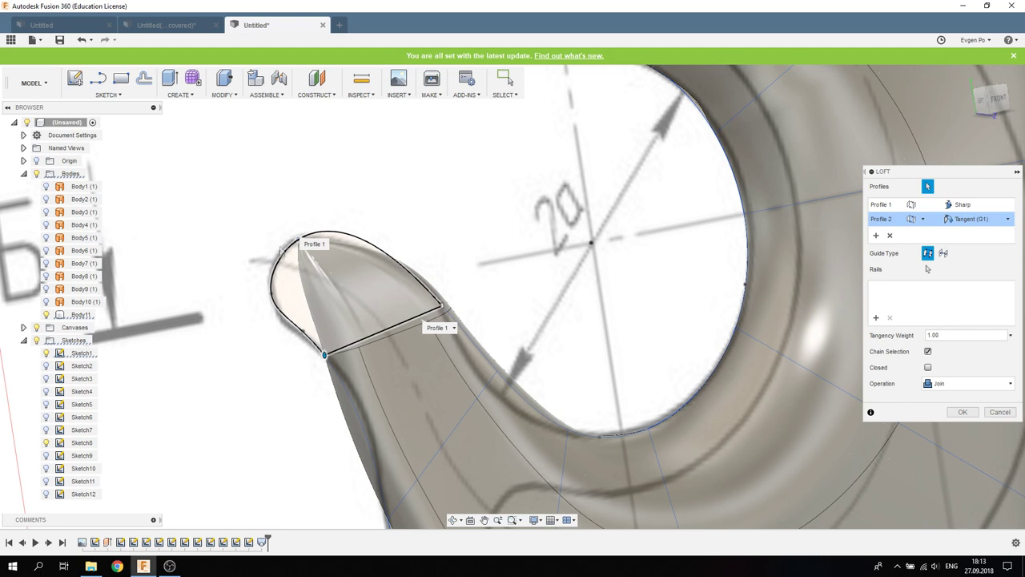
{"action": "left_click", "coordinate": [965, 206]}
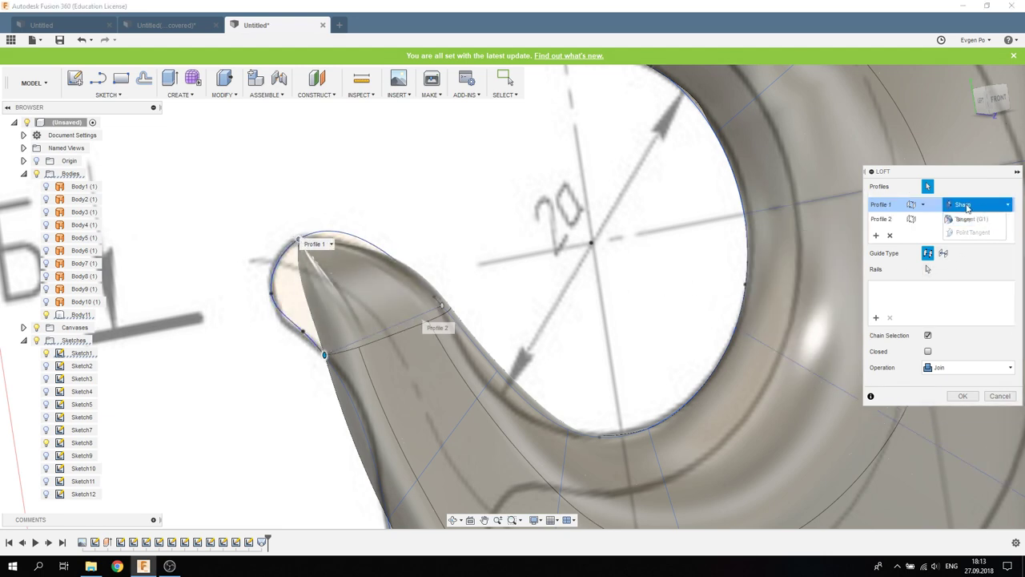
{"action": "left_click", "coordinate": [982, 232]}
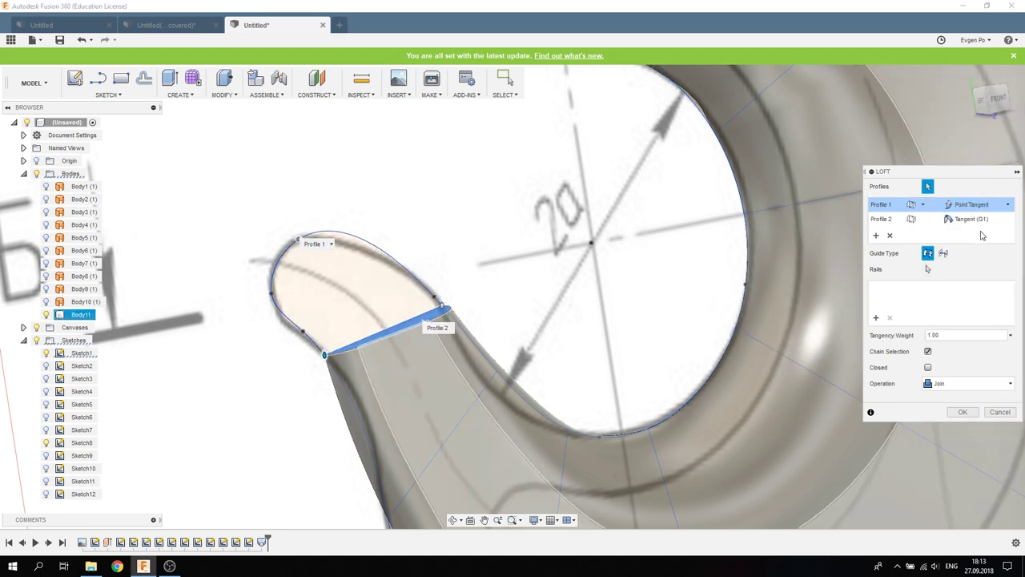
{"action": "left_click", "coordinate": [984, 210]}
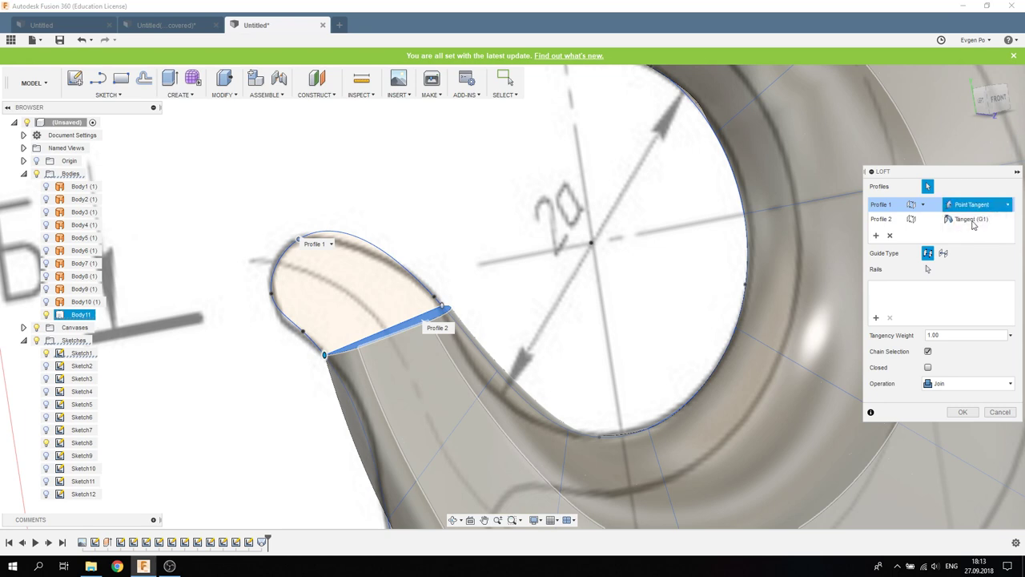
{"action": "left_click", "coordinate": [973, 225]}
{"action": "left_click", "coordinate": [965, 394]}
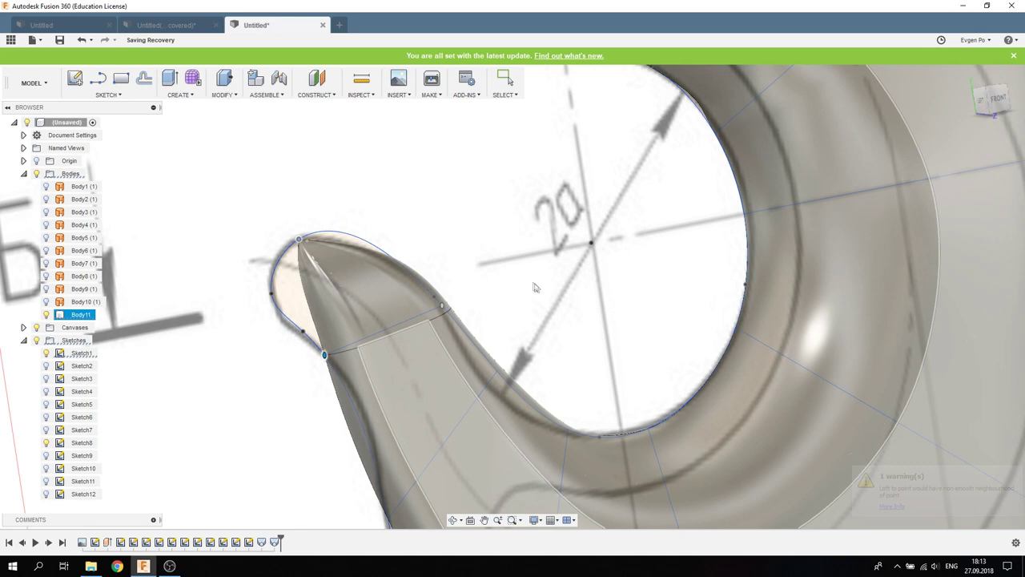
{"action": "scroll", "coordinate": [536, 288], "scroll_direction": "down", "scroll_amount": 2}
Step: Start a Mirror with its Pattern Type set to Bodies
{"action": "middle_click_drag", "start_coordinate": [530, 264], "coordinate": [96, 278], "text": "shift"}
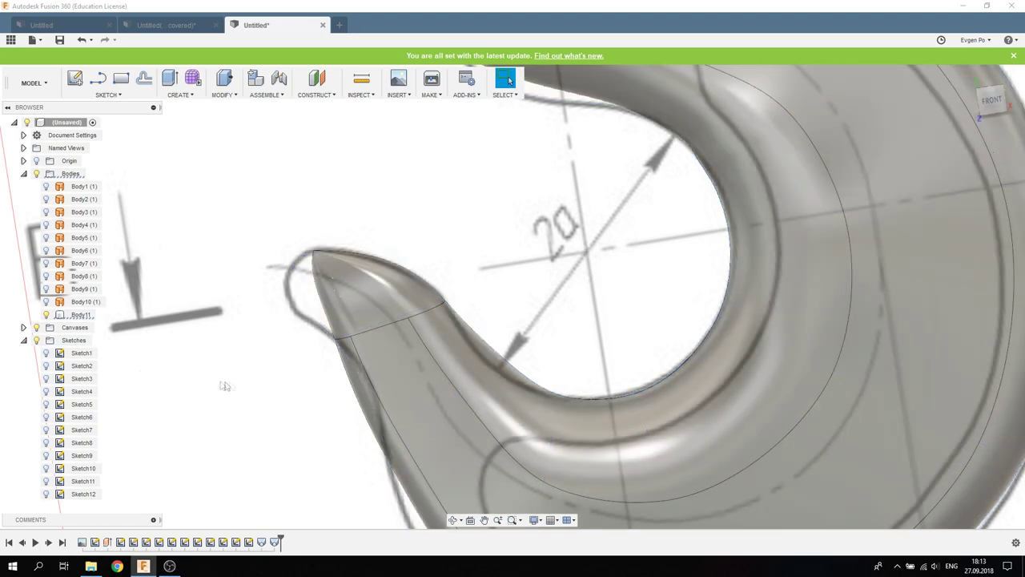
{"action": "scroll", "coordinate": [232, 381], "scroll_direction": "down", "scroll_amount": 3}
{"action": "scroll", "coordinate": [241, 369], "scroll_direction": "down", "scroll_amount": 2}
{"action": "scroll", "coordinate": [212, 335], "scroll_direction": "down", "scroll_amount": 1}
{"action": "mouse_move", "coordinate": [212, 334]}
{"action": "middle_mouse_down", "text": "shift"}
{"action": "mouse_move", "coordinate": [321, 336]}
{"action": "mouse_move", "coordinate": [297, 337]}
{"action": "middle_mouse_up", "text": "shift"}
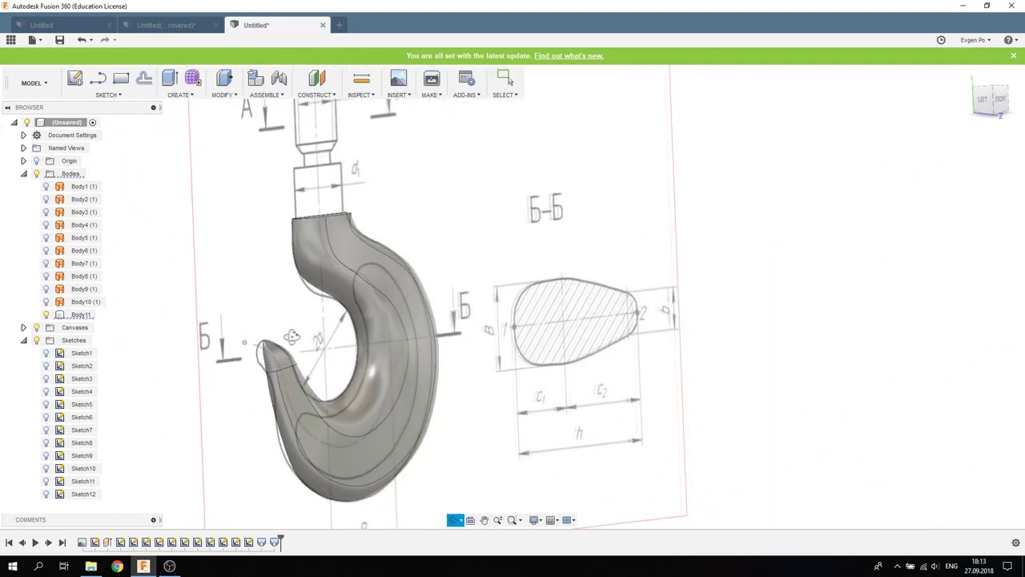
{"action": "left_click", "coordinate": [180, 95]}
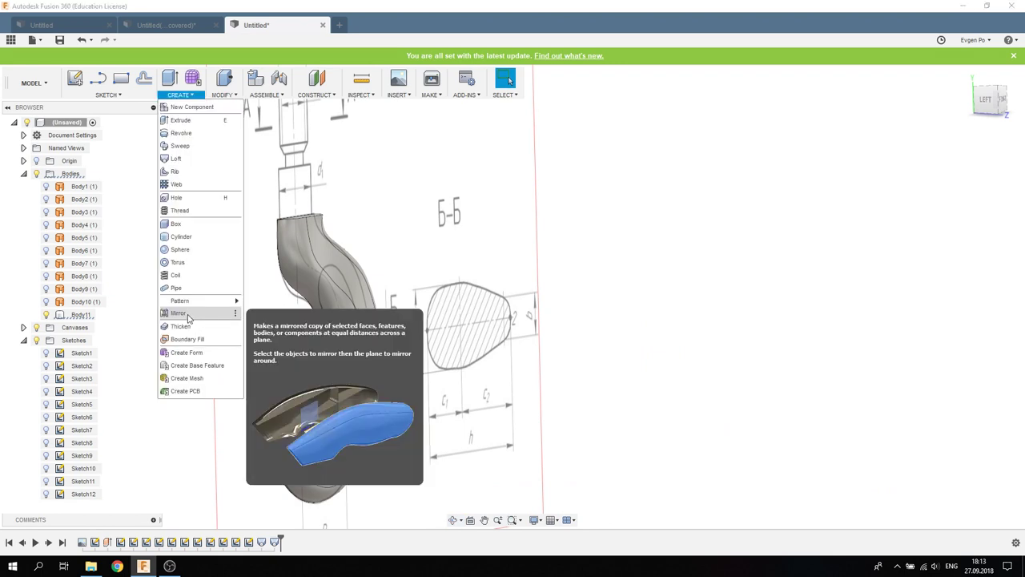
{"action": "left_click", "coordinate": [188, 318]}
{"action": "scroll", "coordinate": [788, 219], "scroll_direction": "down", "scroll_amount": 2}
{"action": "left_click", "coordinate": [997, 187]}
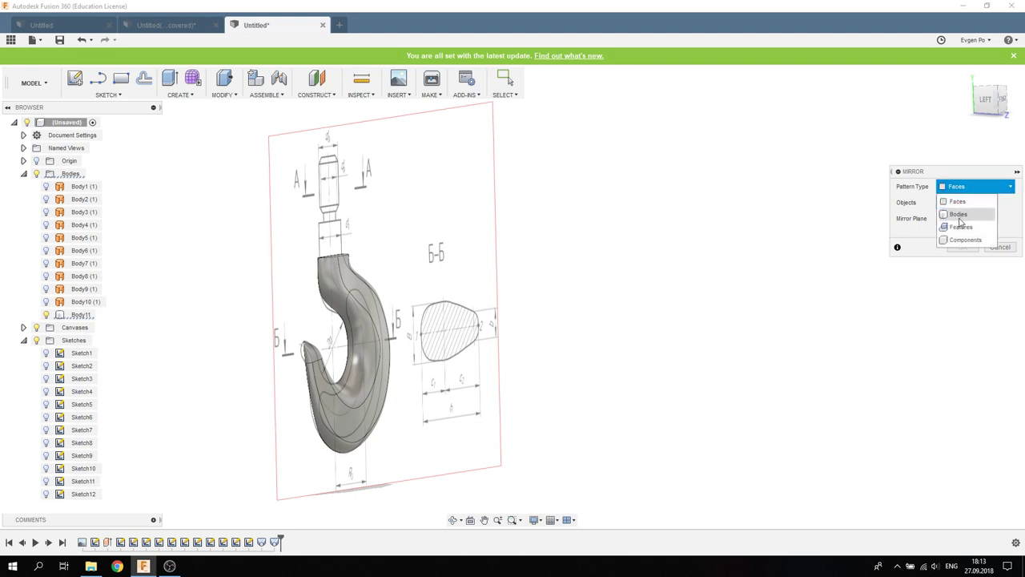
{"action": "left_click", "coordinate": [959, 215]}
Step: Mirror Body11 across the origin plane to create Body12
{"action": "left_click", "coordinate": [367, 319]}
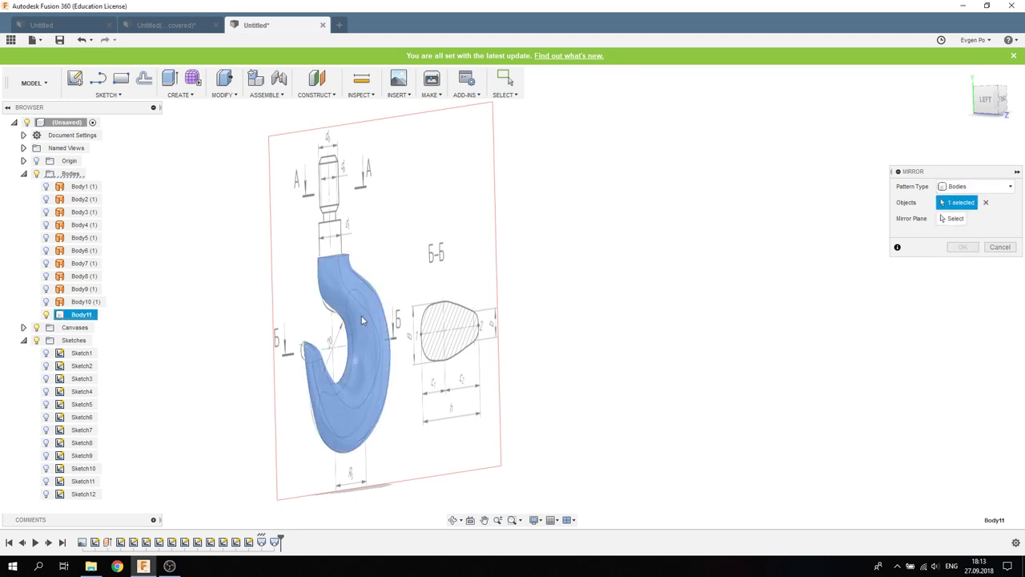
{"action": "left_click", "coordinate": [950, 221]}
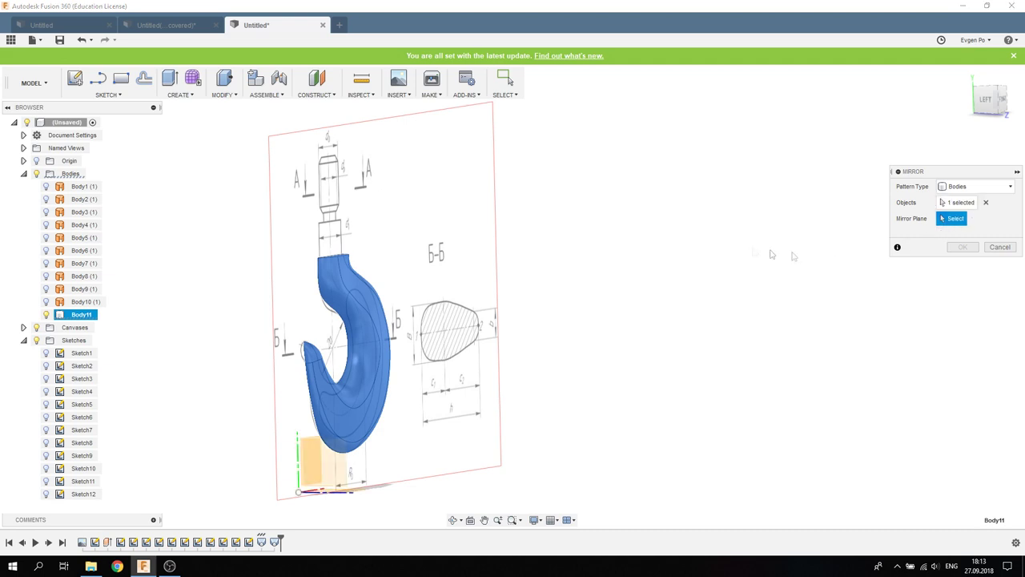
{"action": "middle_click_drag", "start_coordinate": [598, 271], "coordinate": [448, 277], "text": "shift"}
{"action": "left_click", "coordinate": [417, 303]}
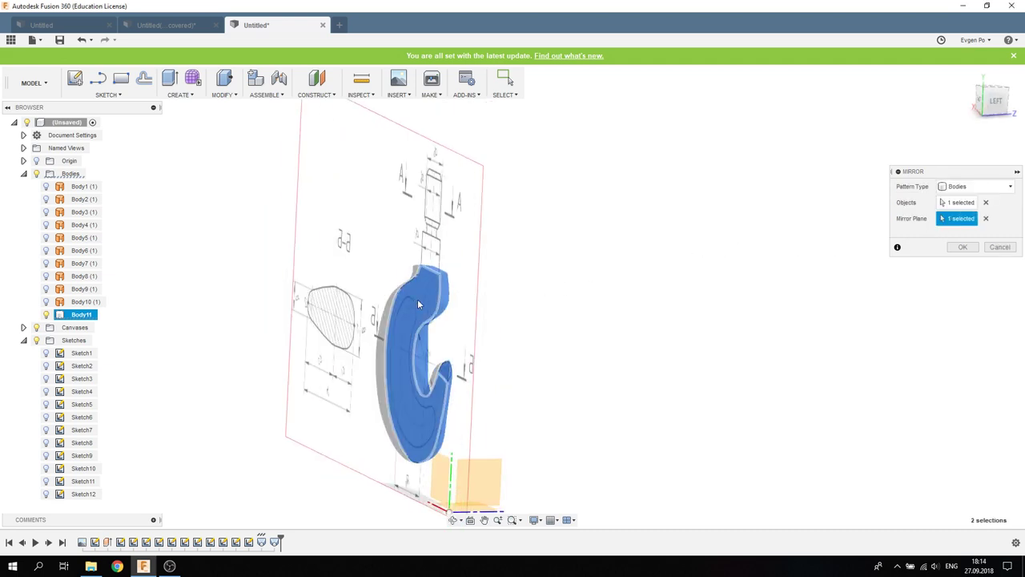
{"action": "mouse_move", "coordinate": [693, 256]}
{"action": "middle_mouse_down", "text": "shift"}
{"action": "mouse_move", "coordinate": [638, 232]}
{"action": "mouse_move", "coordinate": [614, 233]}
{"action": "middle_mouse_up", "text": "shift"}
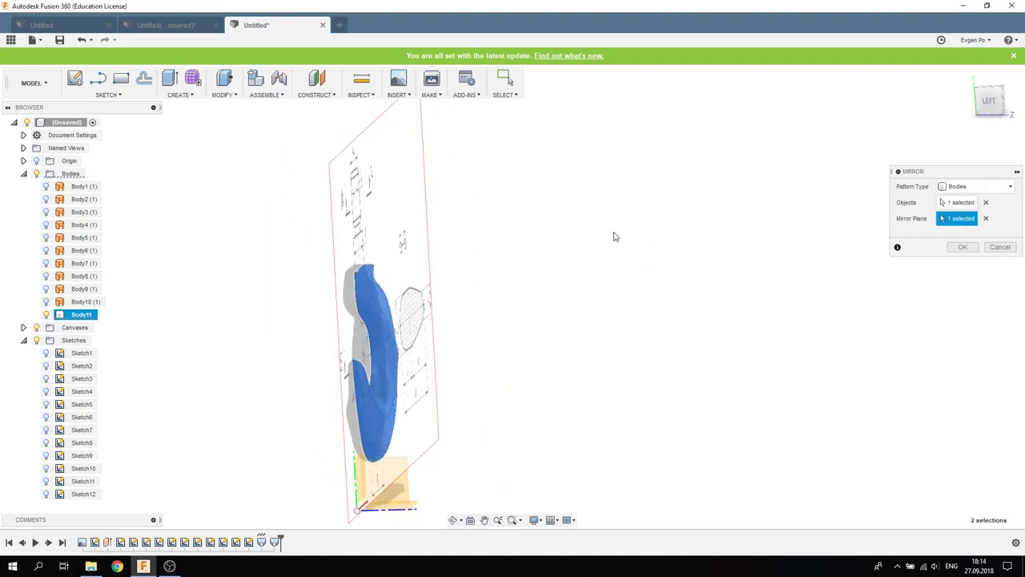
{"action": "left_click", "coordinate": [964, 248]}
{"action": "mouse_move", "coordinate": [767, 263]}
{"action": "middle_mouse_down", "text": "shift"}
{"action": "mouse_move", "coordinate": [639, 264]}
{"action": "mouse_move", "coordinate": [609, 238]}
{"action": "mouse_move", "coordinate": [561, 251]}
{"action": "middle_mouse_up", "text": "shift"}
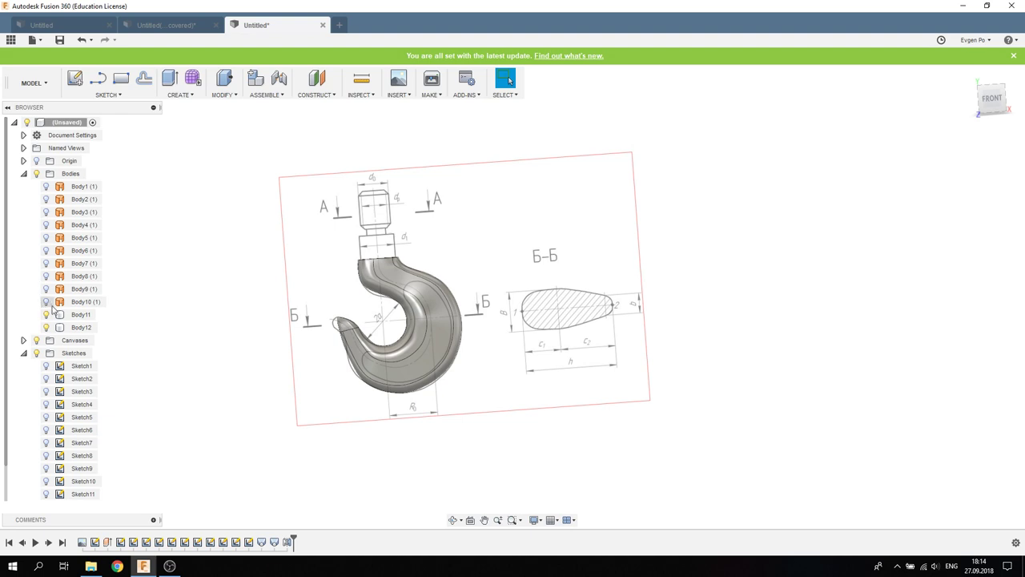
Step: Collapse the Sketches folder, hide the reference canvas, and orbit to a side view
{"action": "left_click", "coordinate": [23, 353]}
{"action": "left_click", "coordinate": [36, 339]}
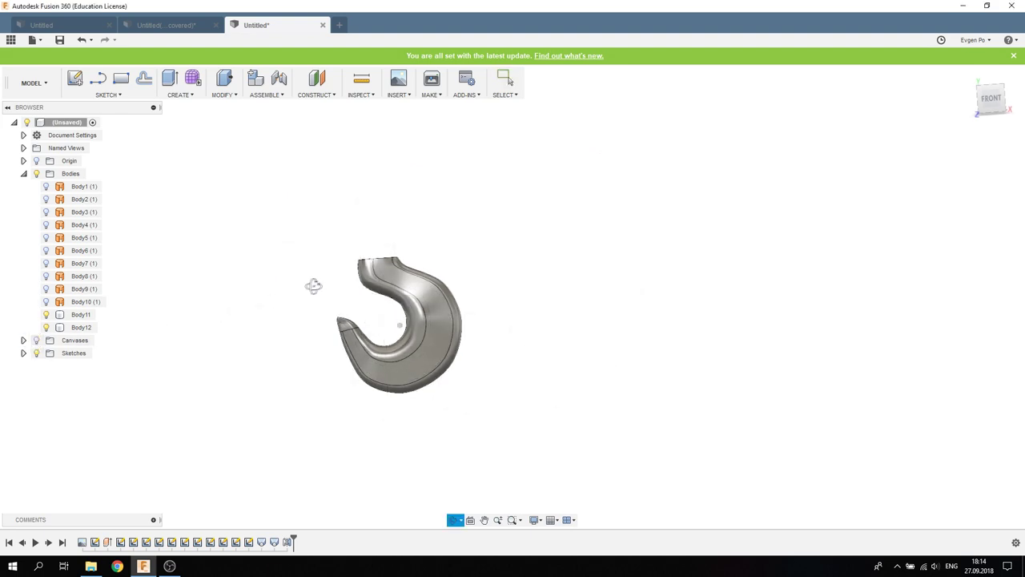
{"action": "middle_click_drag", "start_coordinate": [313, 286], "coordinate": [263, 302], "text": "shift"}
{"action": "left_click", "coordinate": [420, 323]}
{"action": "scroll", "coordinate": [420, 324], "scroll_direction": "up", "scroll_amount": 5}
{"action": "mouse_move", "coordinate": [414, 291]}
{"action": "middle_mouse_down", "text": "shift"}
{"action": "mouse_move", "coordinate": [374, 305]}
{"action": "mouse_move", "coordinate": [553, 278]}
{"action": "mouse_move", "coordinate": [411, 278]}
{"action": "middle_mouse_up", "text": "shift"}
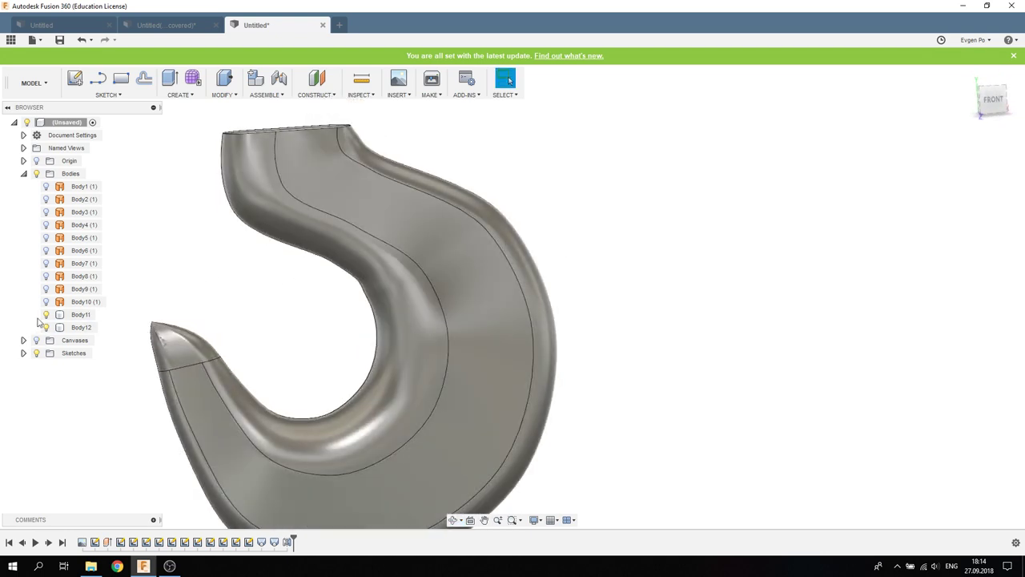
Step: Show the reference canvas again and orbit to compare the hook with the drawing
{"action": "left_click", "coordinate": [36, 343]}
{"action": "scroll", "coordinate": [284, 288], "scroll_direction": "down", "scroll_amount": 5}
{"action": "middle_click_drag", "start_coordinate": [284, 305], "coordinate": [284, 288], "text": "shift"}
{"action": "scroll", "coordinate": [283, 288], "scroll_direction": "up", "scroll_amount": 2}
{"action": "scroll", "coordinate": [276, 241], "scroll_direction": "up", "scroll_amount": 3}
{"action": "mouse_move", "coordinate": [257, 213]}
{"action": "middle_mouse_down", "text": "shift"}
{"action": "mouse_move", "coordinate": [256, 274]}
{"action": "mouse_move", "coordinate": [254, 192]}
{"action": "mouse_move", "coordinate": [239, 236]}
{"action": "middle_mouse_up", "text": "shift"}
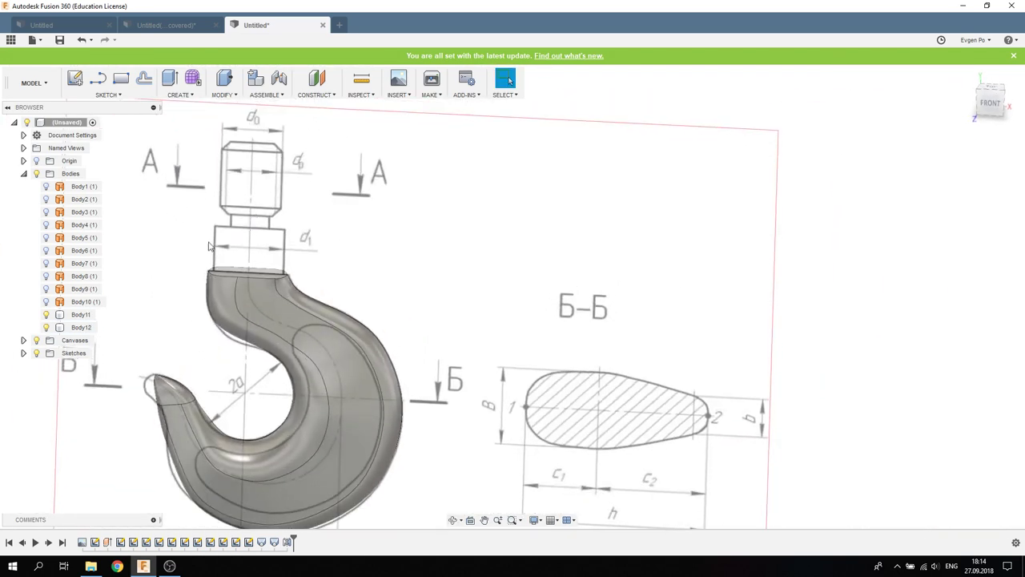
{"action": "middle_click_drag", "start_coordinate": [225, 255], "coordinate": [224, 239], "text": "shift"}
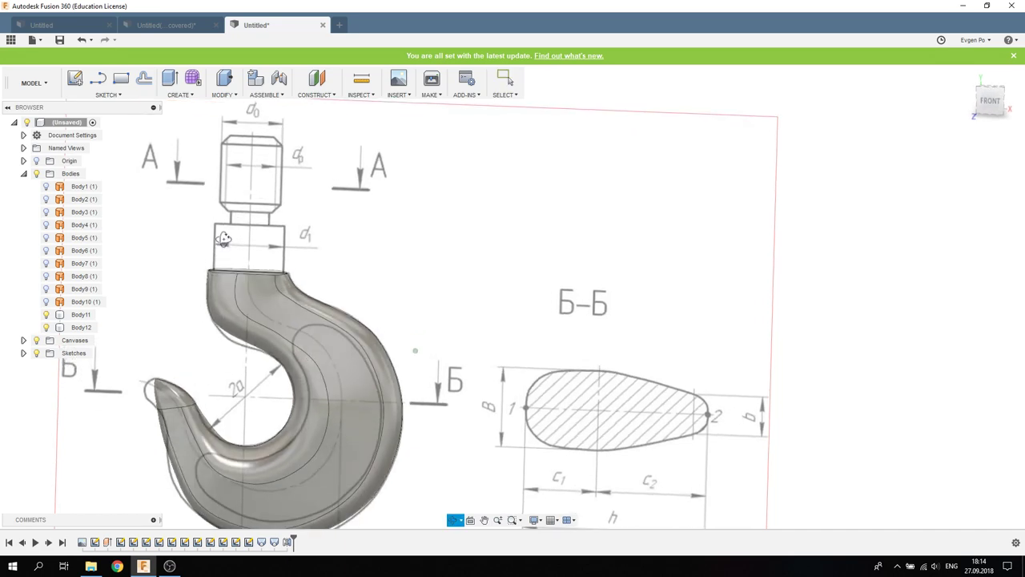
Step: Select Body12 and orbit around the whole hook to inspect both mirrored halves
{"action": "left_click", "coordinate": [229, 266]}
{"action": "scroll", "coordinate": [229, 266], "scroll_direction": "up", "scroll_amount": 5}
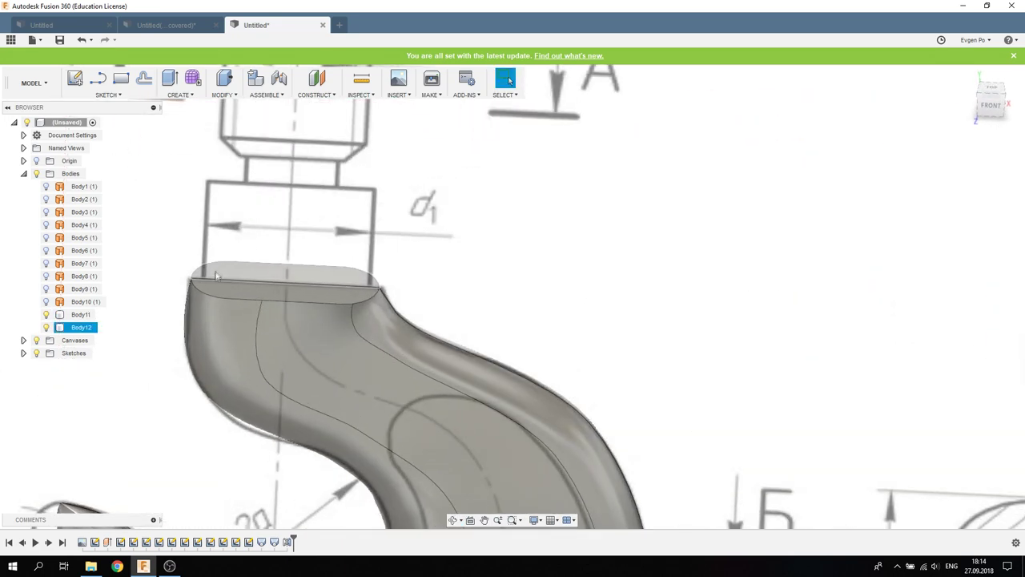
{"action": "left_click", "coordinate": [317, 211]}
{"action": "middle_click_drag", "start_coordinate": [298, 220], "coordinate": [246, 245], "text": "shift"}
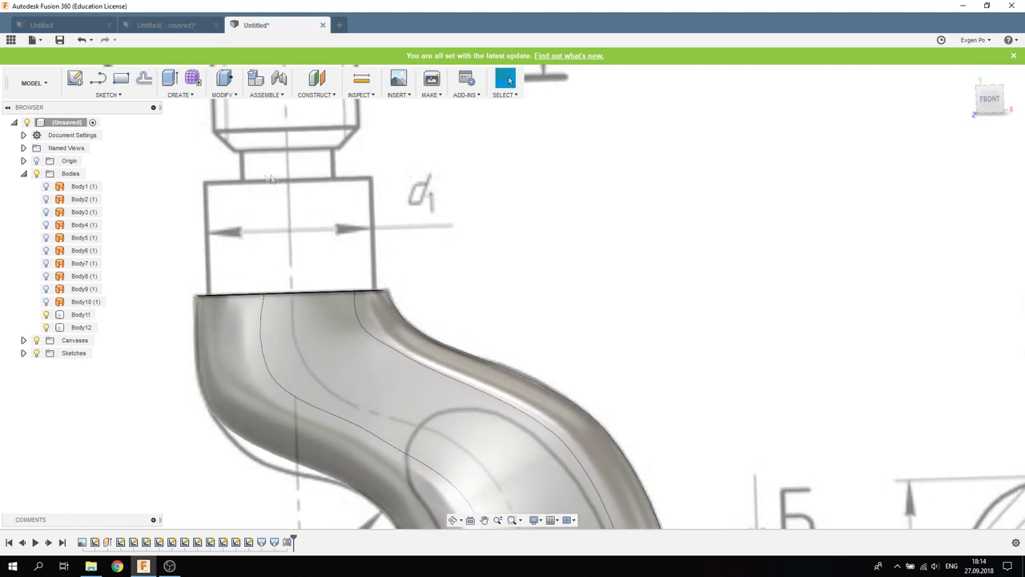
{"action": "scroll", "coordinate": [205, 208], "scroll_direction": "down", "scroll_amount": 5}
{"action": "mouse_move", "coordinate": [205, 208]}
{"action": "middle_mouse_down", "text": "shift"}
{"action": "mouse_move", "coordinate": [269, 279]}
{"action": "mouse_move", "coordinate": [244, 264]}
{"action": "mouse_move", "coordinate": [377, 239]}
{"action": "middle_mouse_up", "text": "shift"}
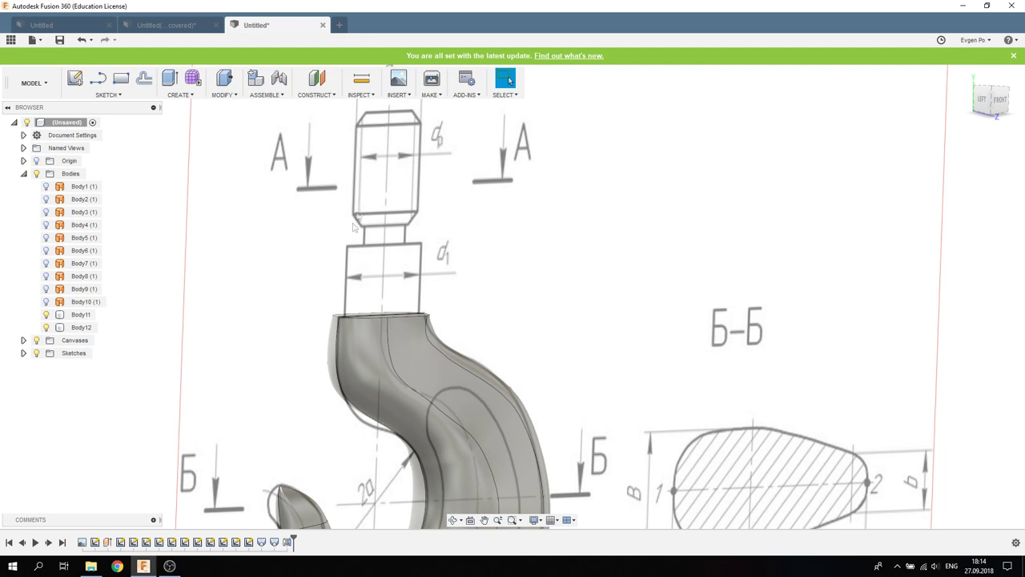
{"action": "scroll", "coordinate": [355, 227], "scroll_direction": "down", "scroll_amount": 3}
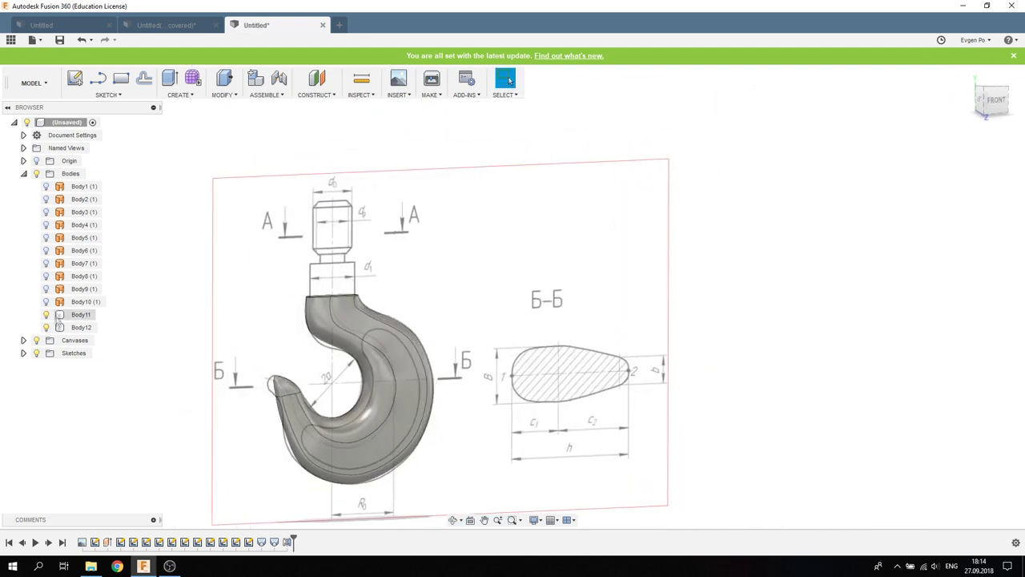
{"action": "left_click", "coordinate": [263, 95]}
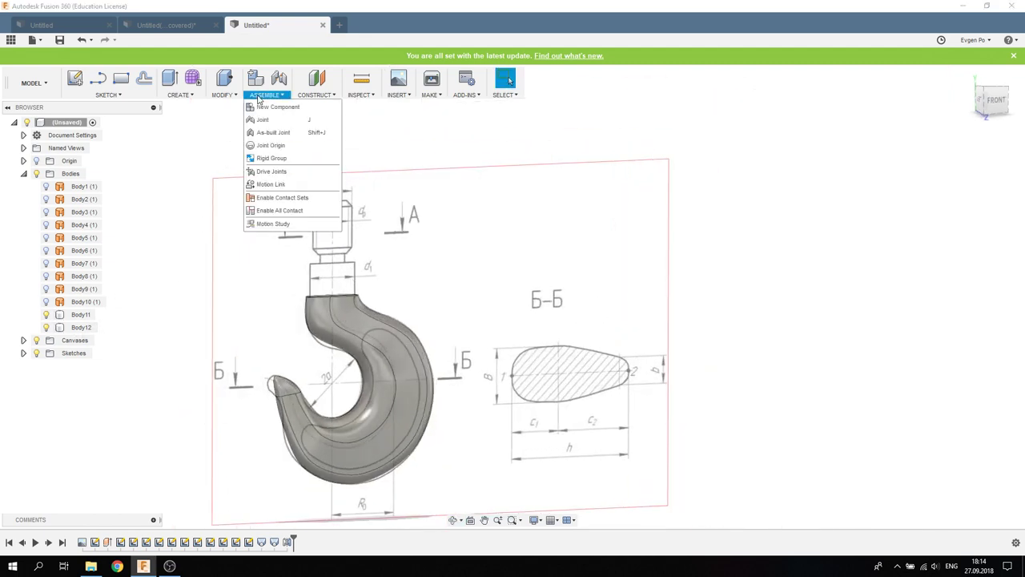
Step: Combine Body11 and Body12 with a Join operation, then hide the reference canvas
{"action": "left_click", "coordinate": [224, 96]}
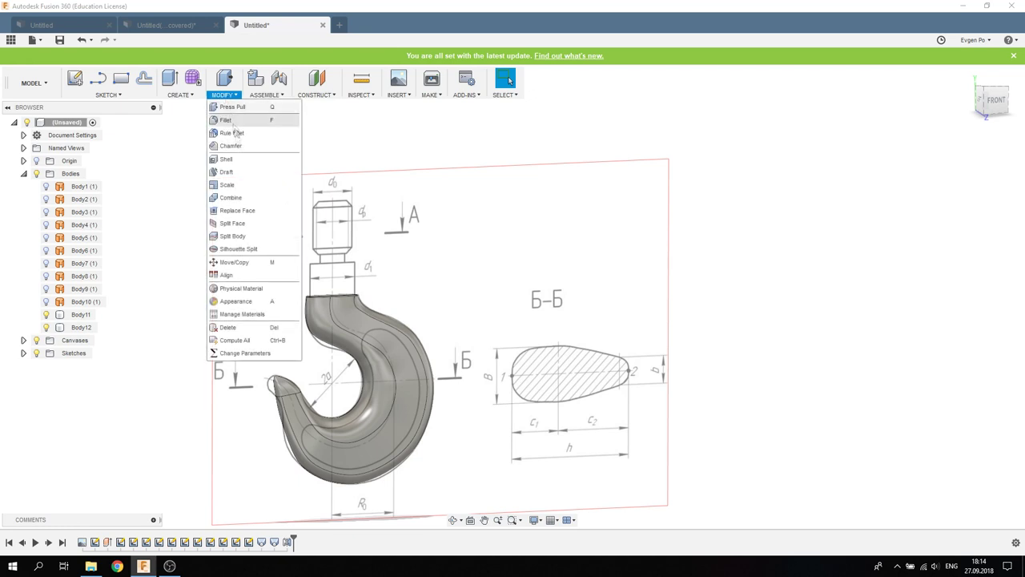
{"action": "left_click", "coordinate": [230, 197]}
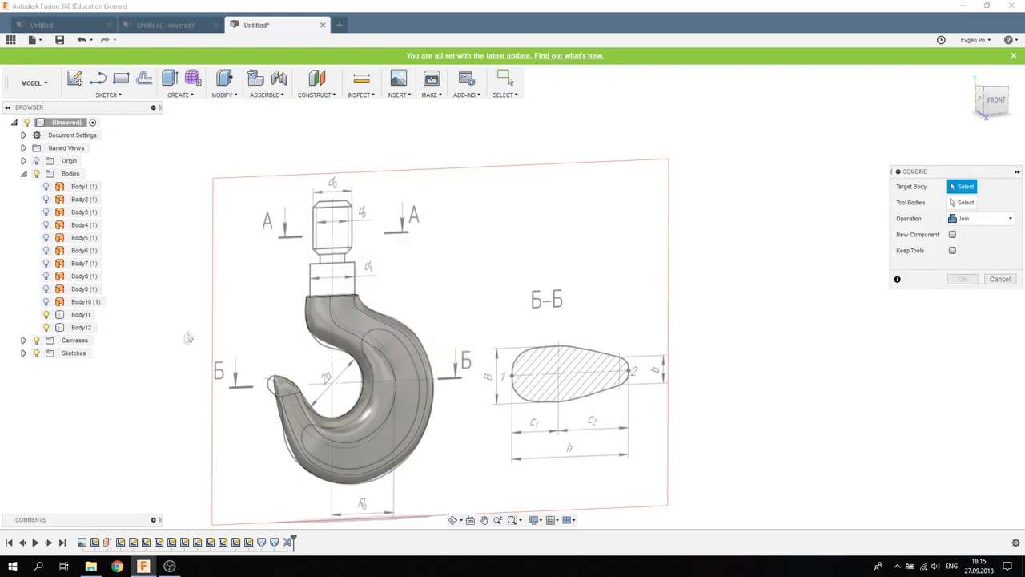
{"action": "left_click", "coordinate": [80, 325]}
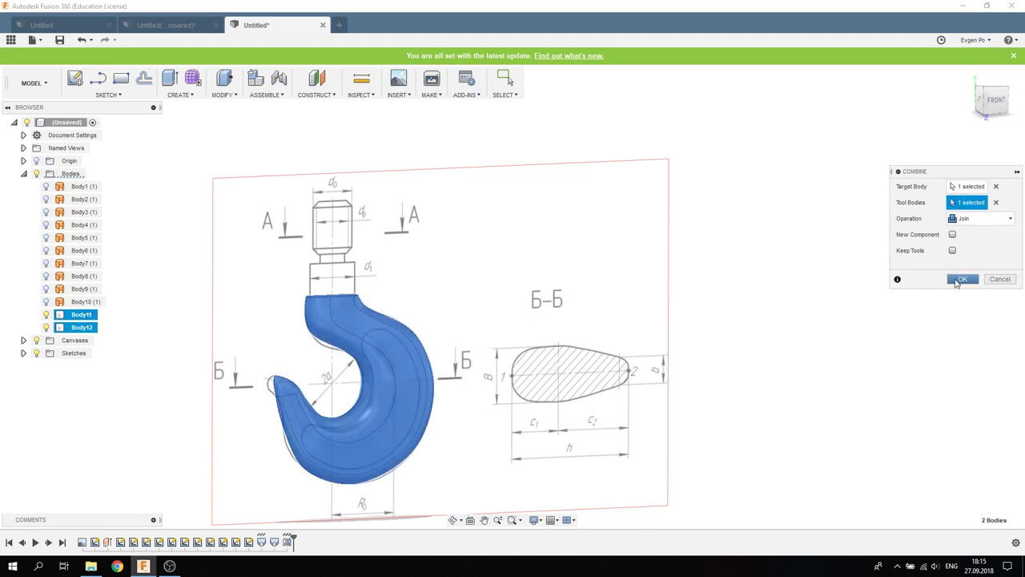
{"action": "left_click", "coordinate": [961, 279]}
{"action": "left_click", "coordinate": [70, 315]}
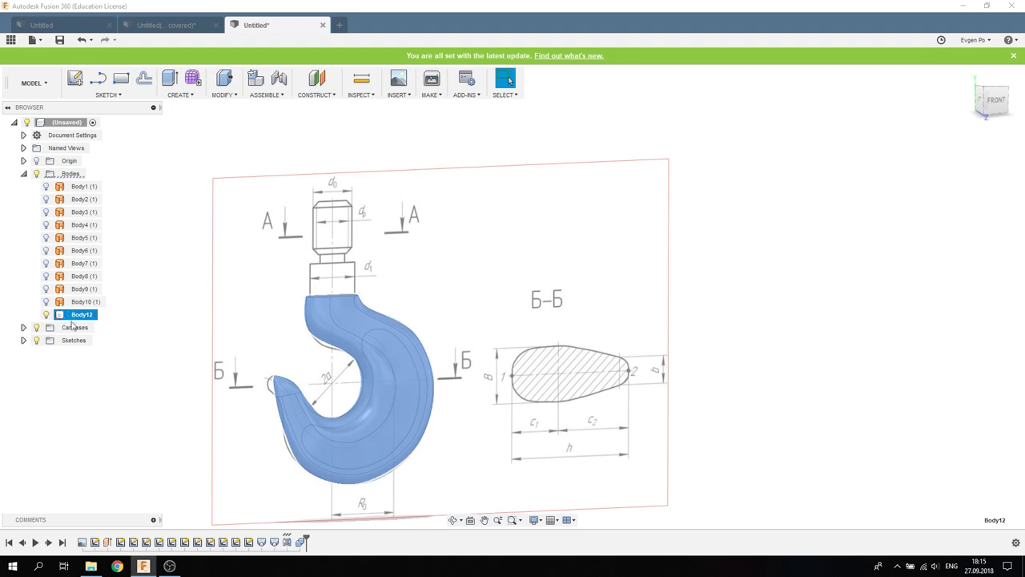
{"action": "left_click", "coordinate": [36, 329]}
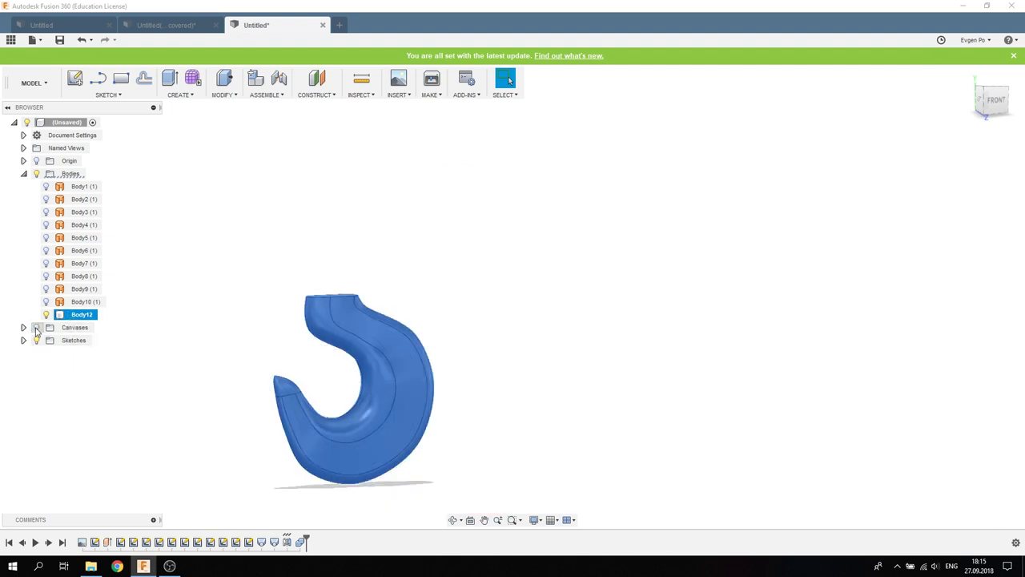
{"action": "left_click", "coordinate": [174, 355]}
{"action": "mouse_move", "coordinate": [285, 328]}
{"action": "middle_mouse_down", "text": "shift"}
{"action": "mouse_move", "coordinate": [272, 345]}
{"action": "mouse_move", "coordinate": [282, 371]}
{"action": "mouse_move", "coordinate": [290, 317]}
{"action": "mouse_move", "coordinate": [449, 329]}
{"action": "mouse_move", "coordinate": [300, 299]}
{"action": "mouse_move", "coordinate": [293, 284]}
{"action": "middle_mouse_up", "text": "shift"}
{"action": "scroll", "coordinate": [381, 411], "scroll_direction": "up", "scroll_amount": 3}
{"action": "scroll", "coordinate": [376, 412], "scroll_direction": "up", "scroll_amount": 3}
{"action": "scroll", "coordinate": [376, 413], "scroll_direction": "down", "scroll_amount": 3}
{"action": "mouse_move", "coordinate": [375, 412]}
{"action": "middle_mouse_down", "text": "shift"}
{"action": "mouse_move", "coordinate": [403, 361]}
{"action": "mouse_move", "coordinate": [334, 361]}
{"action": "mouse_move", "coordinate": [312, 377]}
{"action": "mouse_move", "coordinate": [377, 362]}
{"action": "mouse_move", "coordinate": [339, 366]}
{"action": "mouse_move", "coordinate": [388, 437]}
{"action": "middle_mouse_up", "text": "shift"}
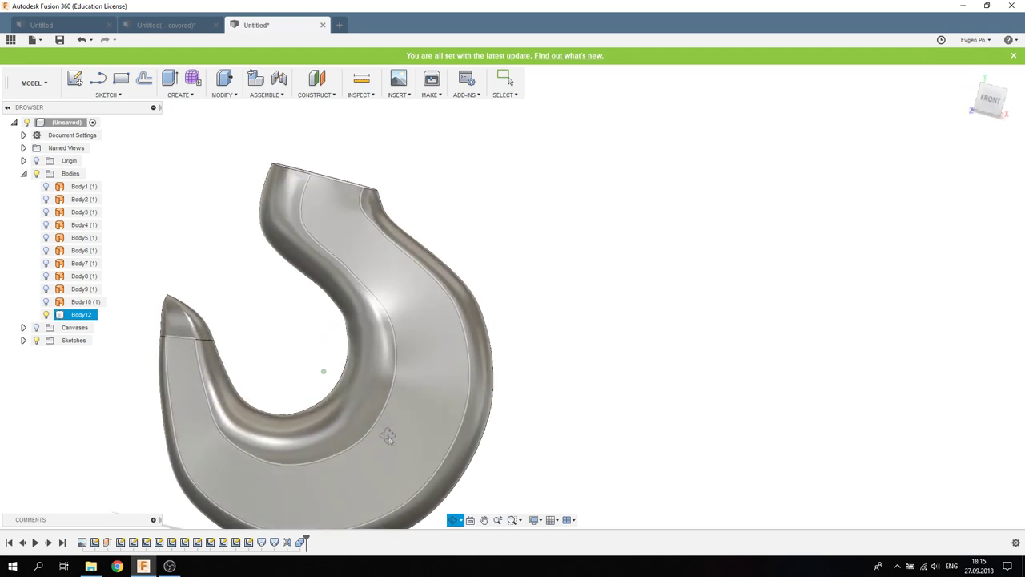
{"action": "key", "text": "Escape"}
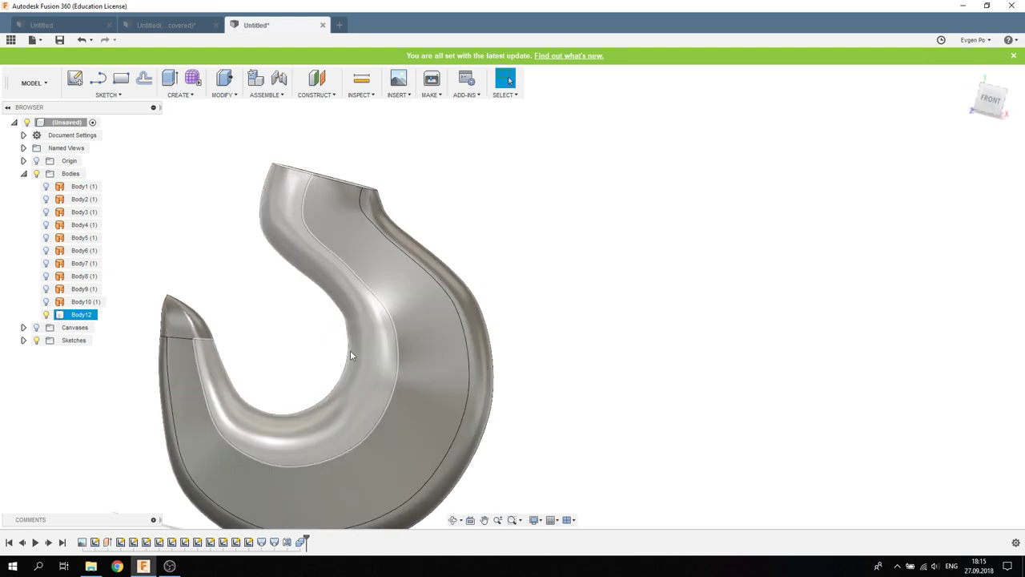
{"action": "scroll", "coordinate": [211, 217], "scroll_direction": "down", "scroll_amount": 3}
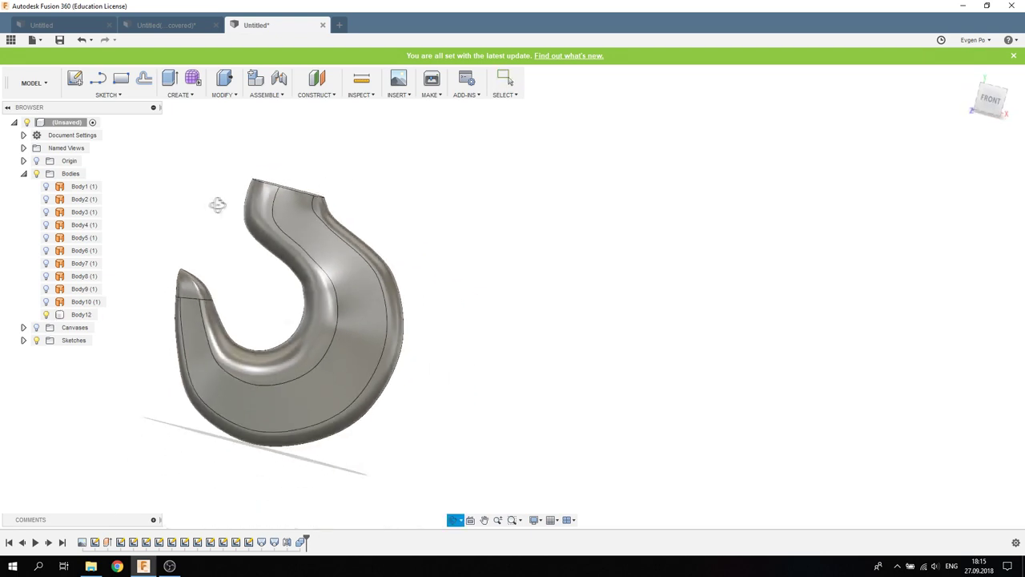